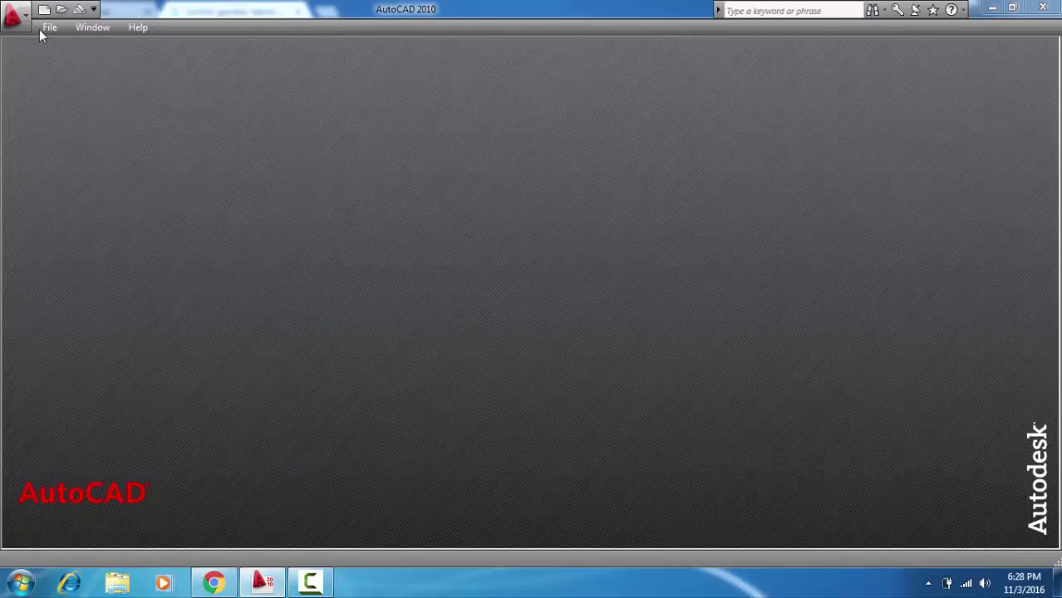
Create a new blank drawing, Drawing3.dwg, from the acadiso template.
click(41, 11)
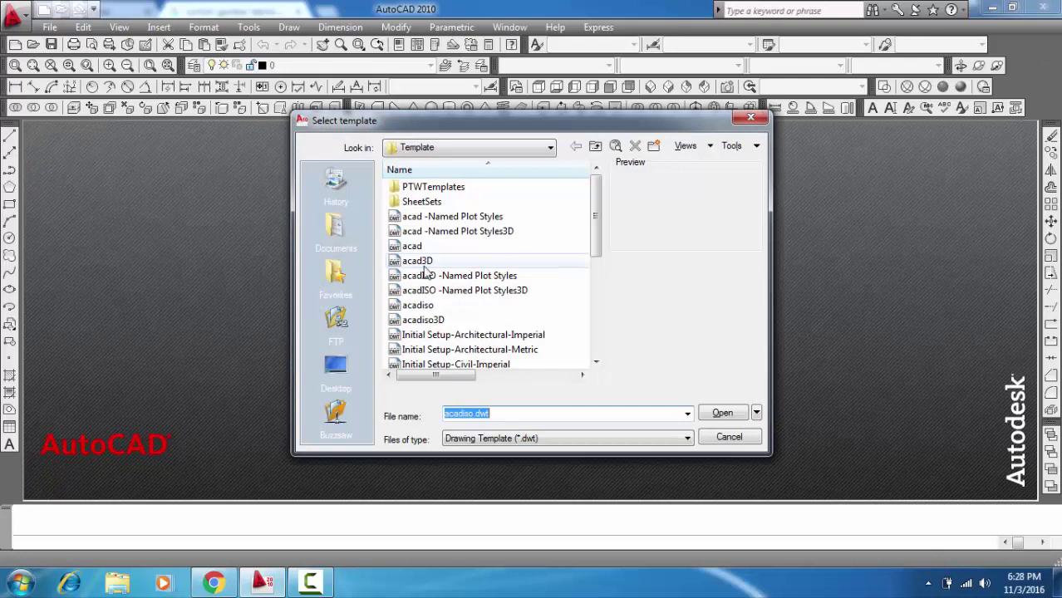
click(418, 305)
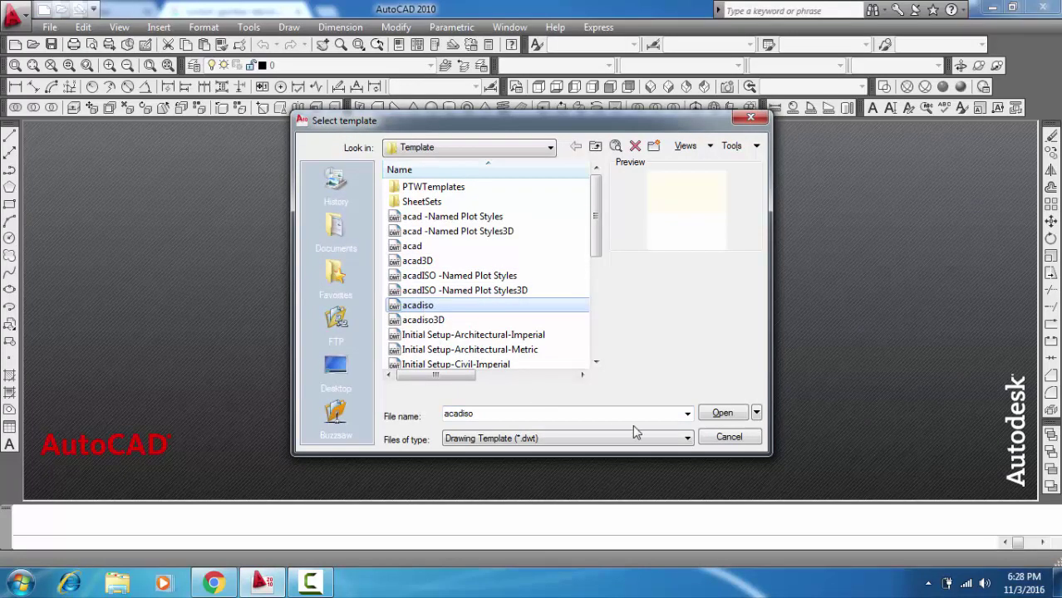
click(720, 413)
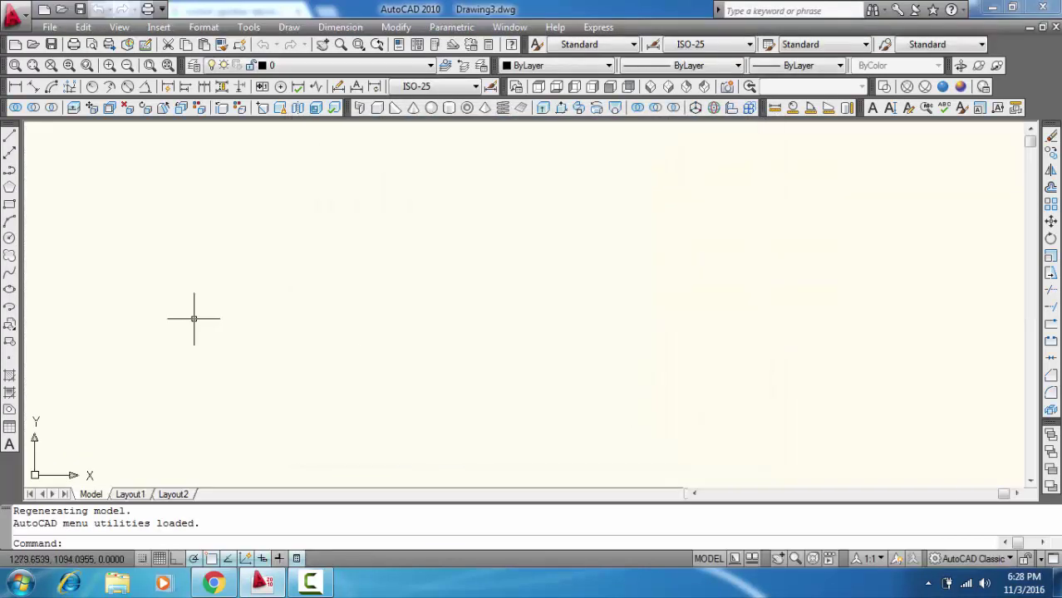
text(l)
Draw a 50-unit straight line at a 30° angle with Ortho turned on.
key(Return)
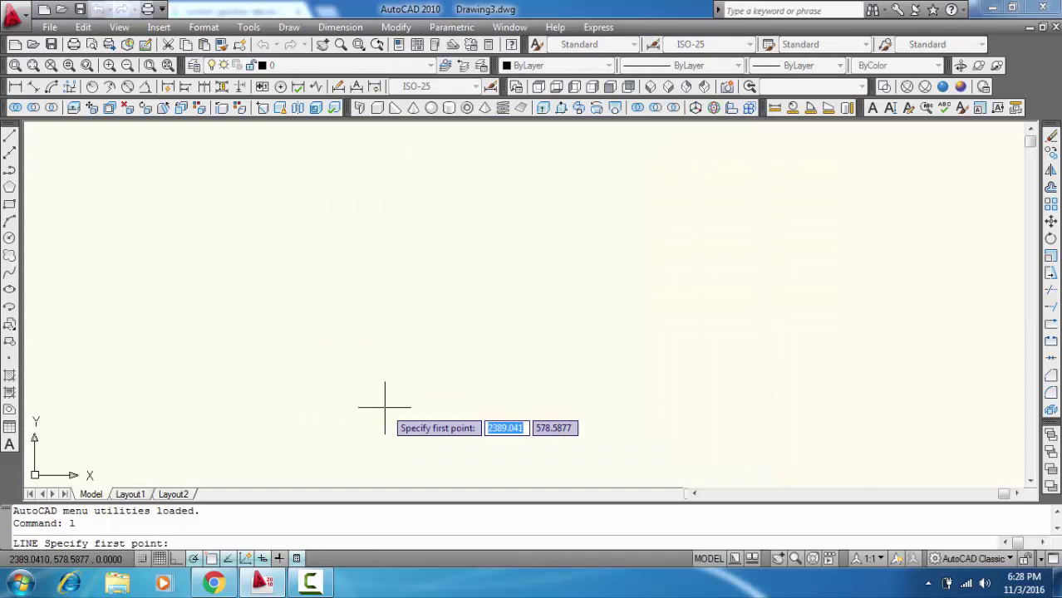
click(384, 408)
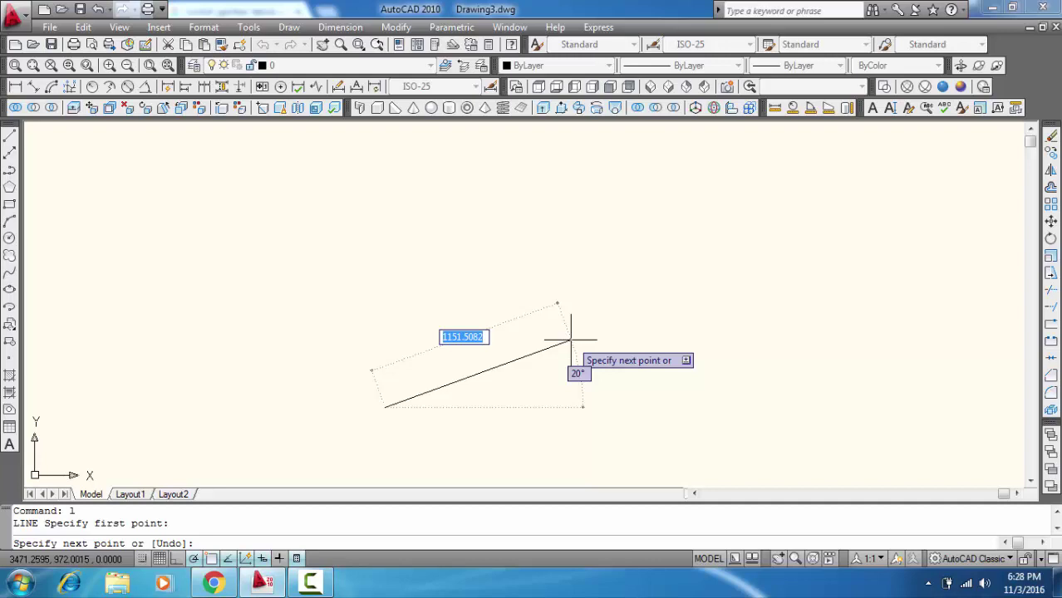
key(F8)
text(<30)
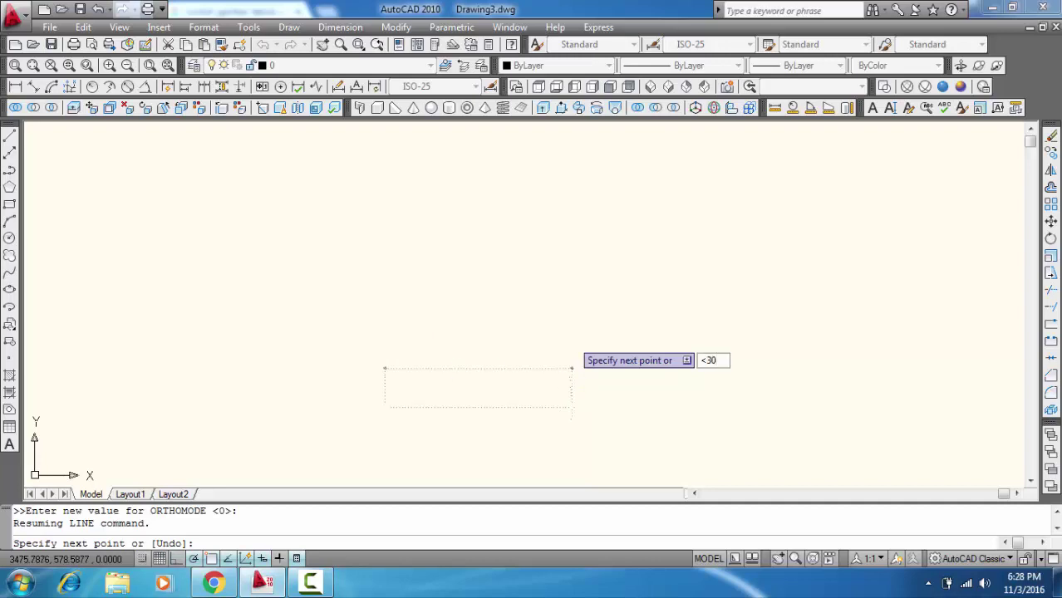
key(Return)
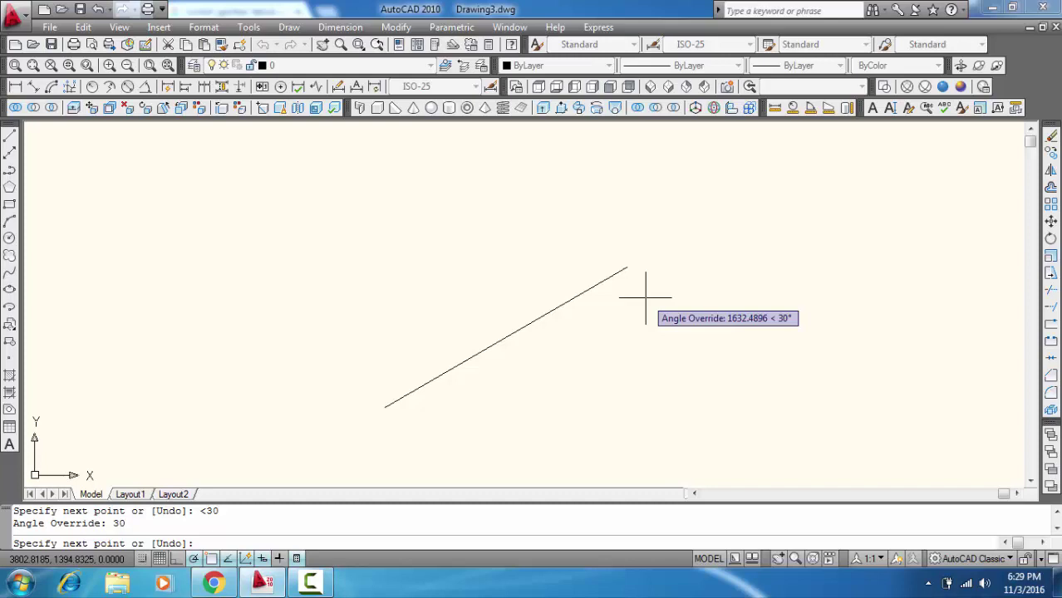
text(50)
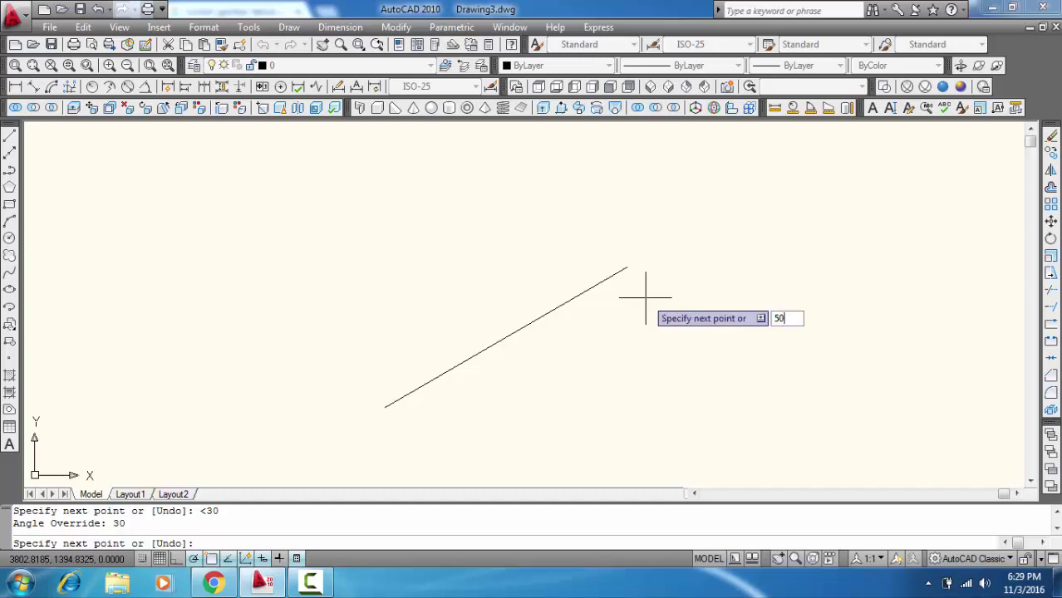
key(Return)
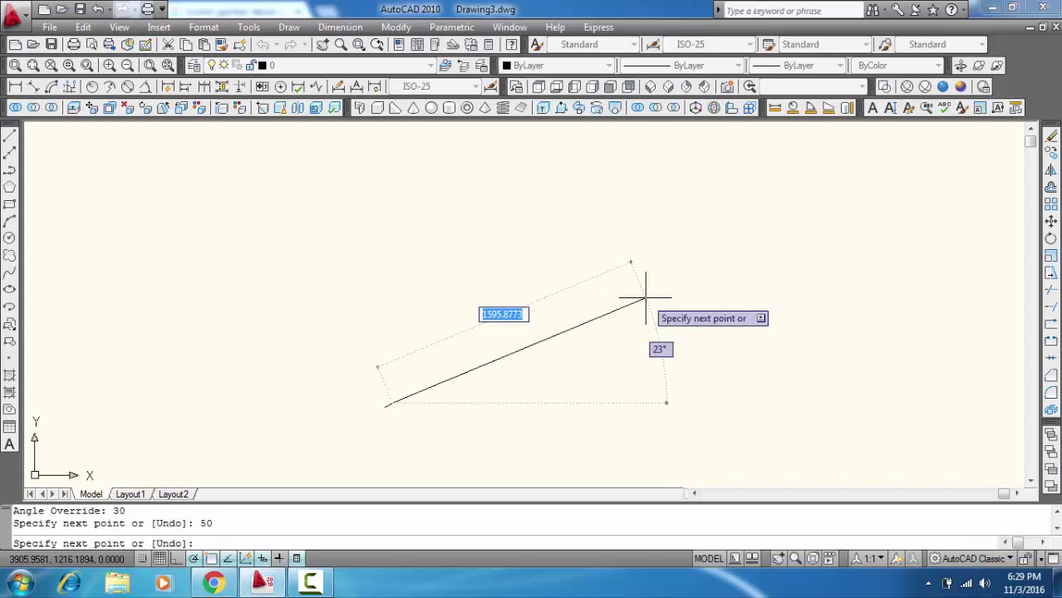
key(Return)
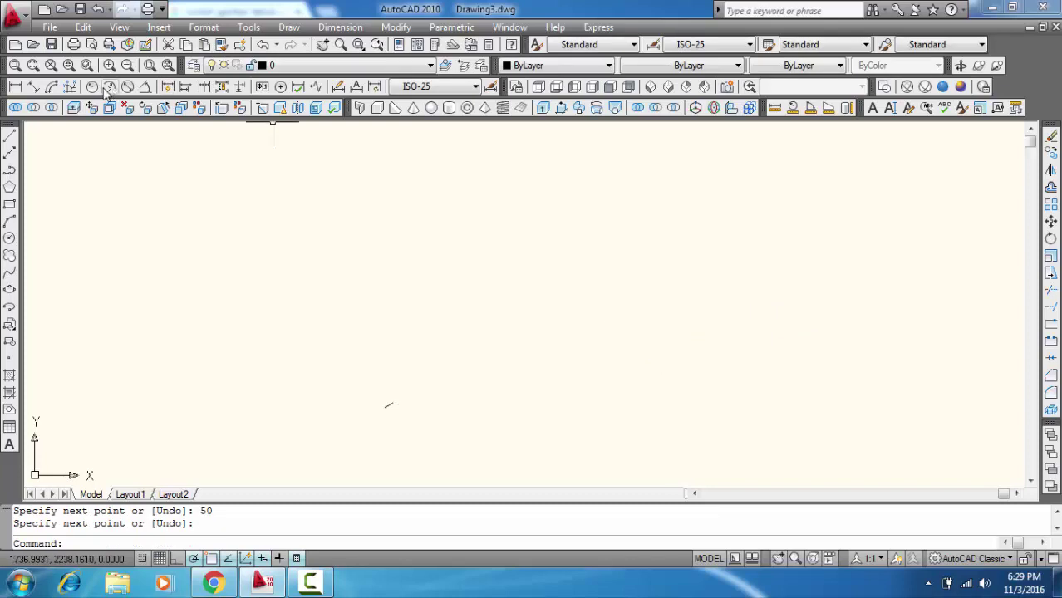
Zoom to extents so the whole 30° line fits in the view.
click(167, 67)
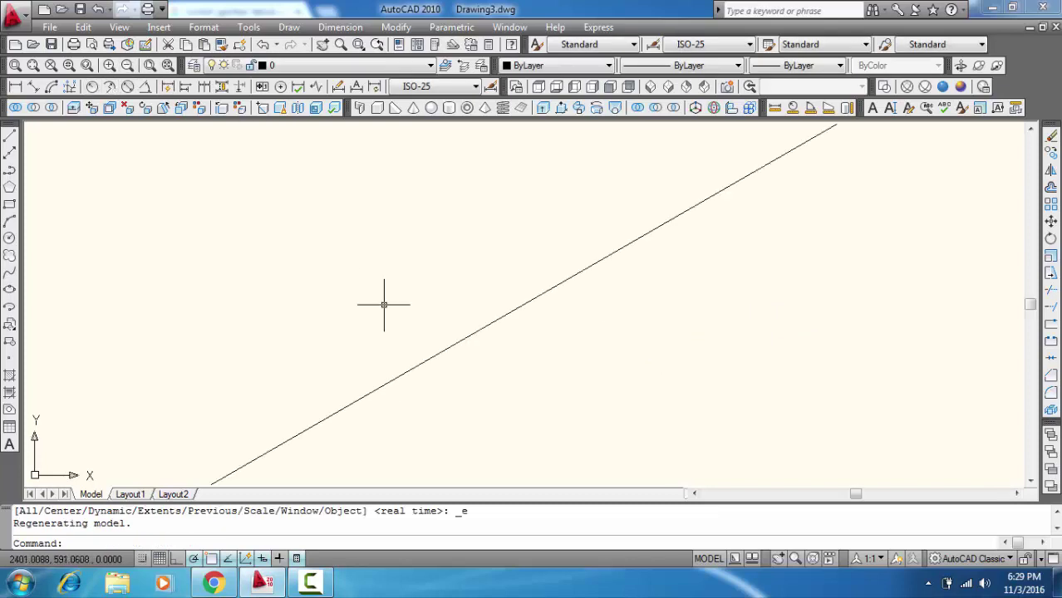
scroll(384, 301, down, 2)
text(l)
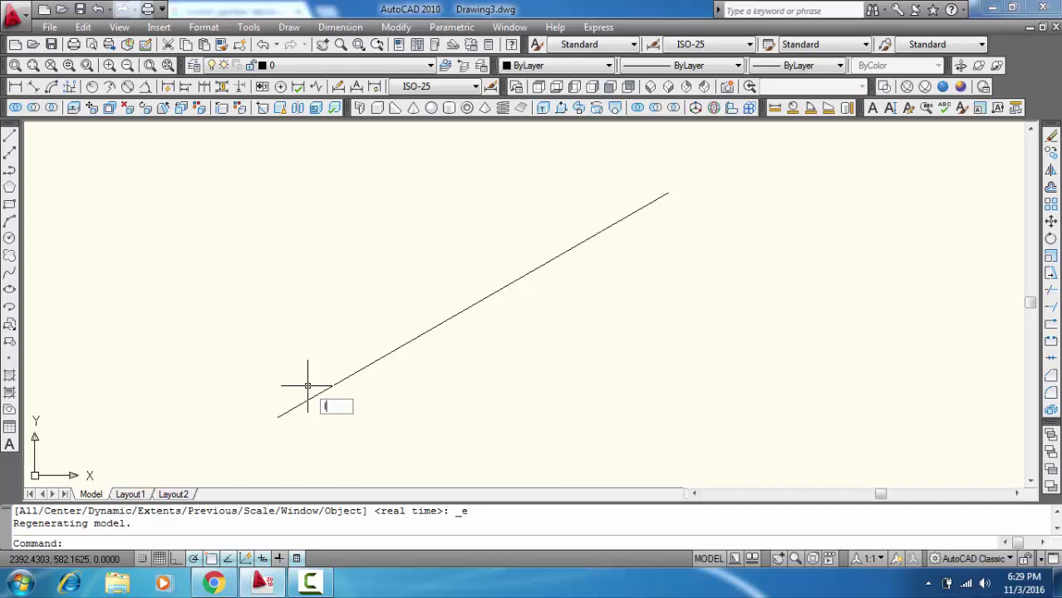
key(Return)
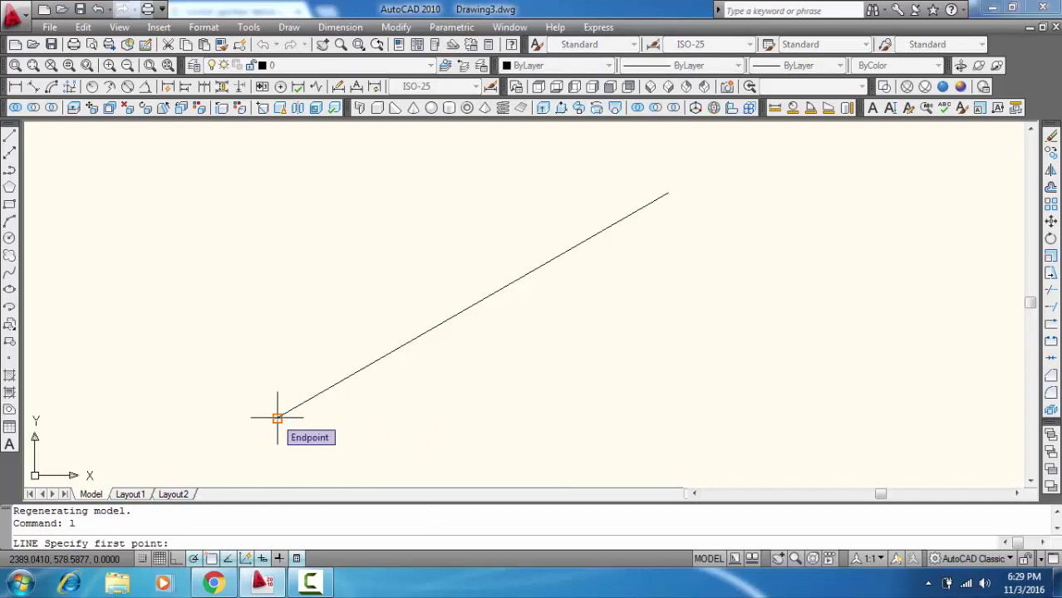
From the long line's lower end, draw a 10-unit vertical riser and a 10-unit tread at 30°.
click(277, 418)
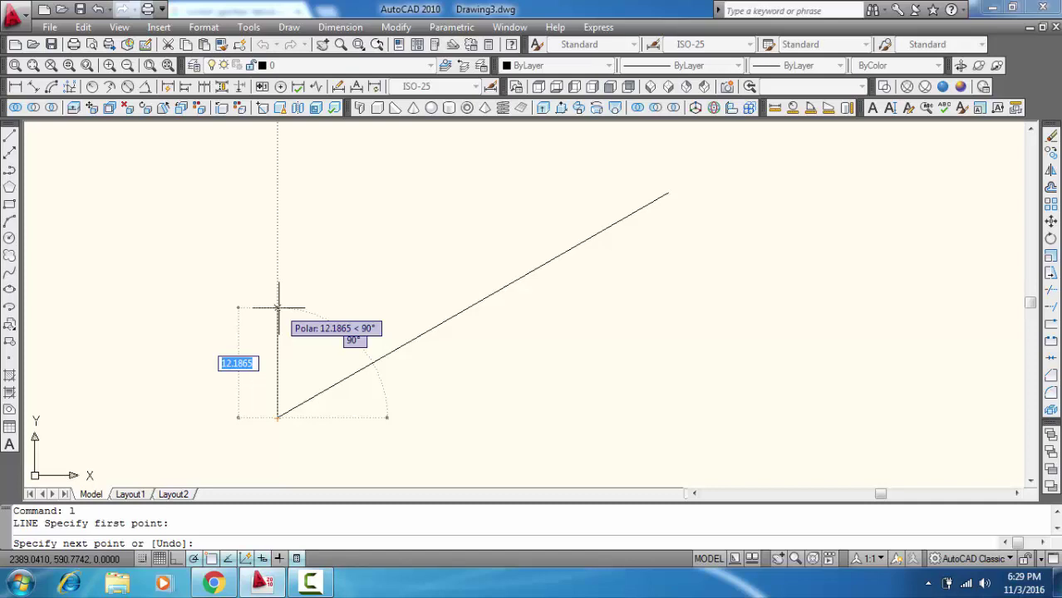
text(10)
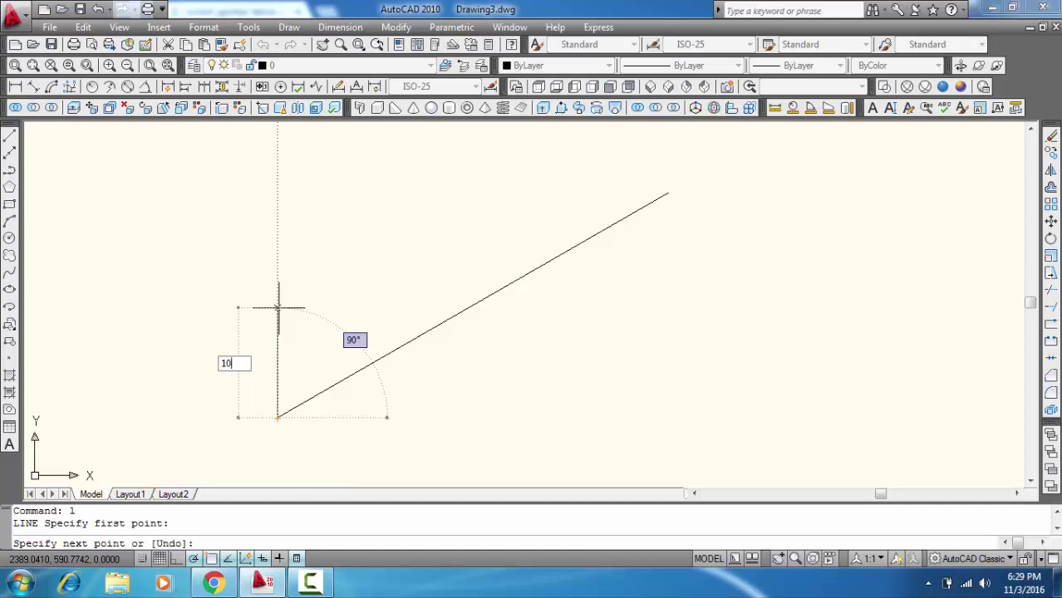
key(Return)
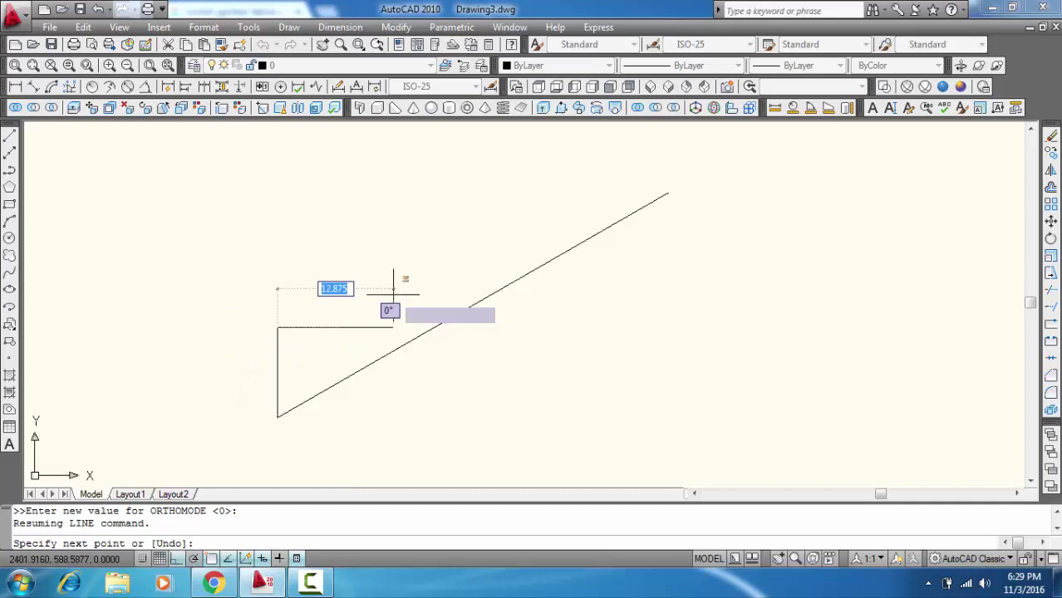
text(<30)
key(Return)
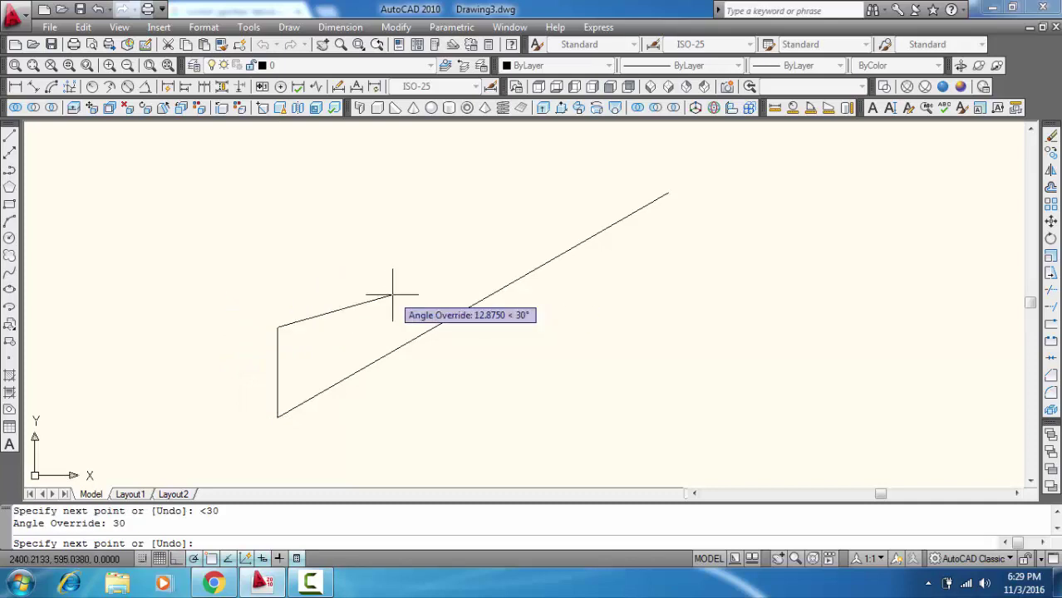
text(10)
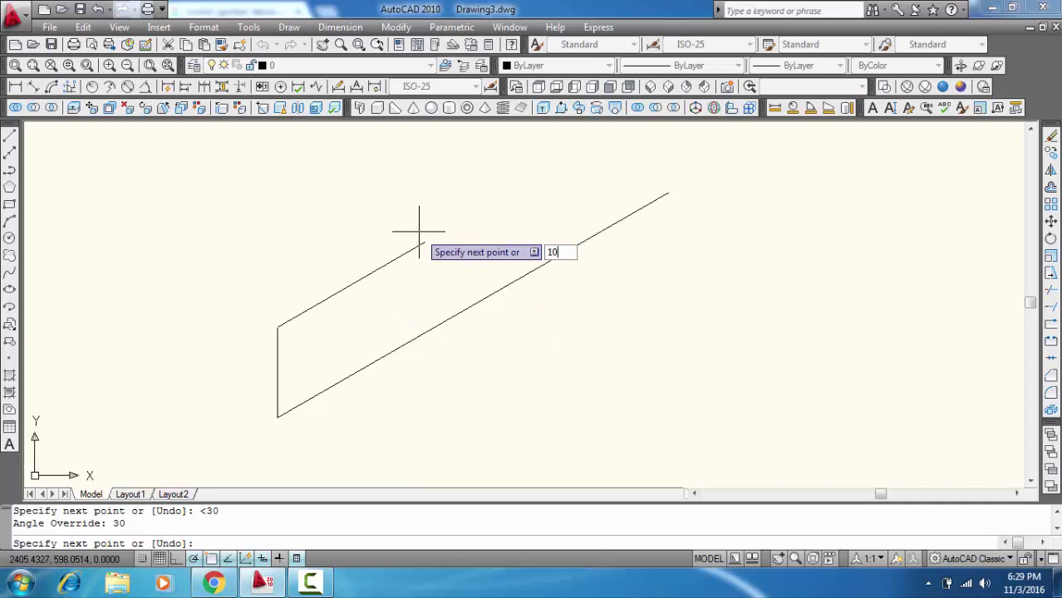
key(Return)
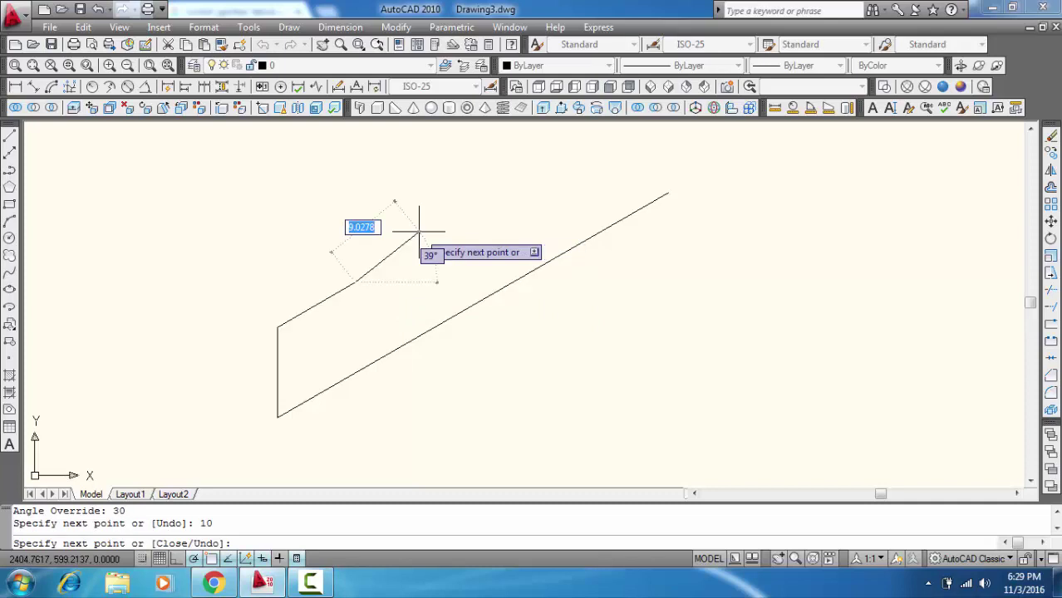
key(Escape)
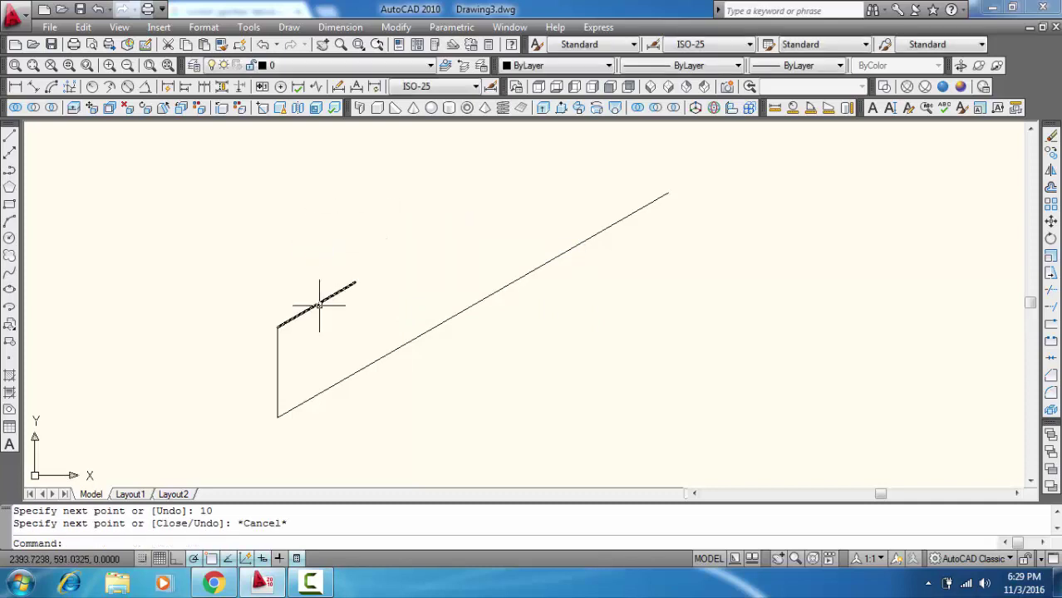
click(319, 305)
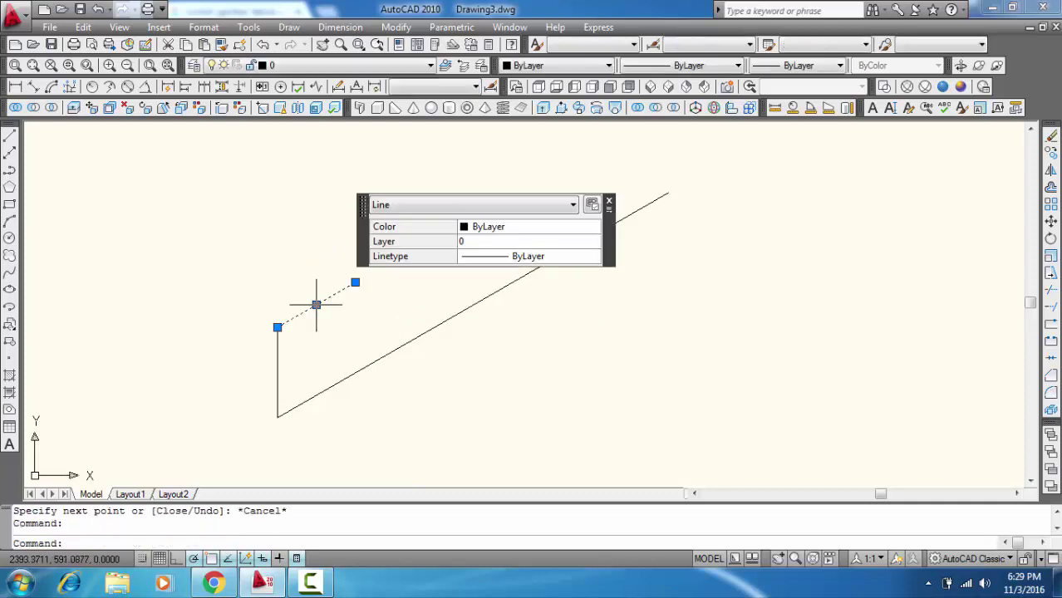
Copy the riser-and-tread pair end to end up the base line, forming four steps.
click(277, 366)
right_click(276, 366)
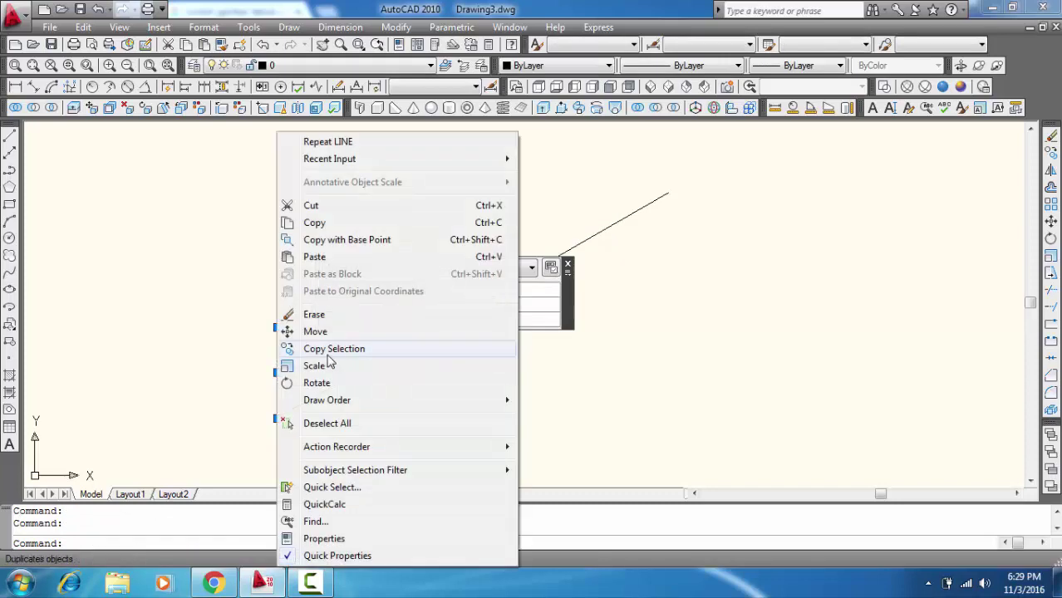
click(329, 350)
click(276, 418)
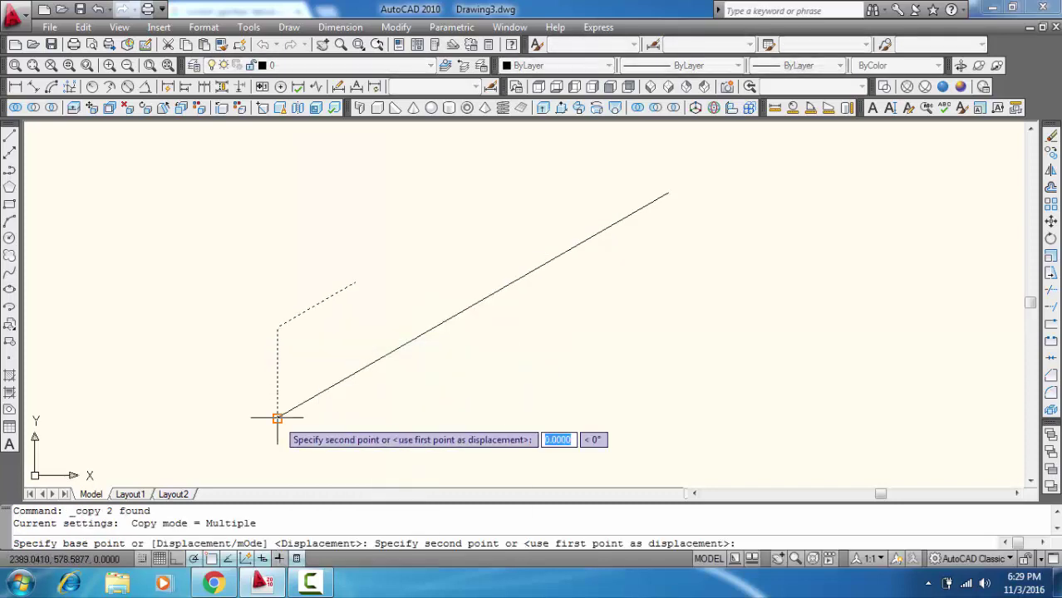
click(355, 282)
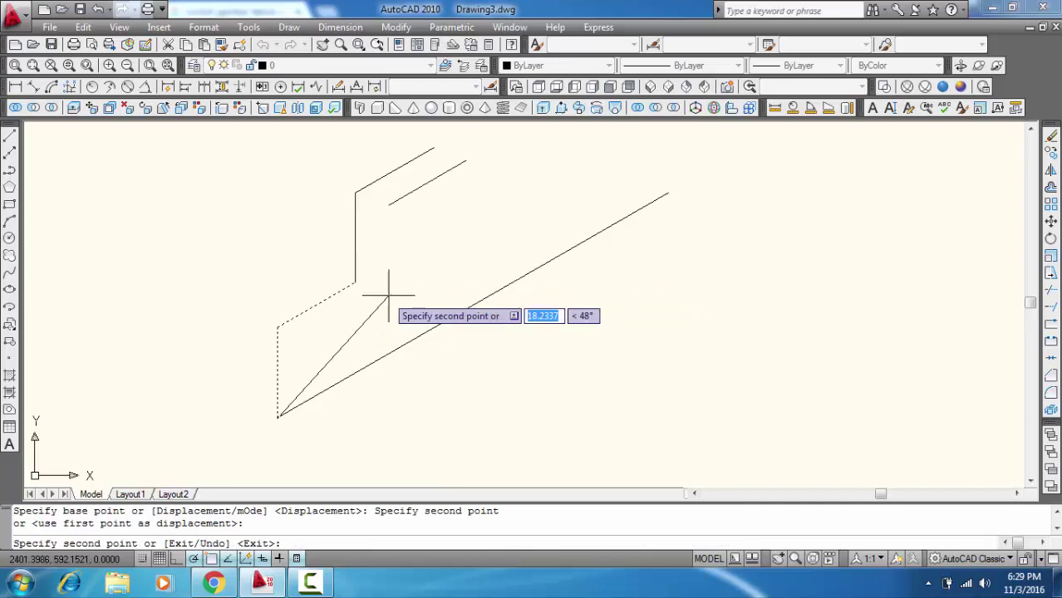
middle_drag(388, 295, 309, 419)
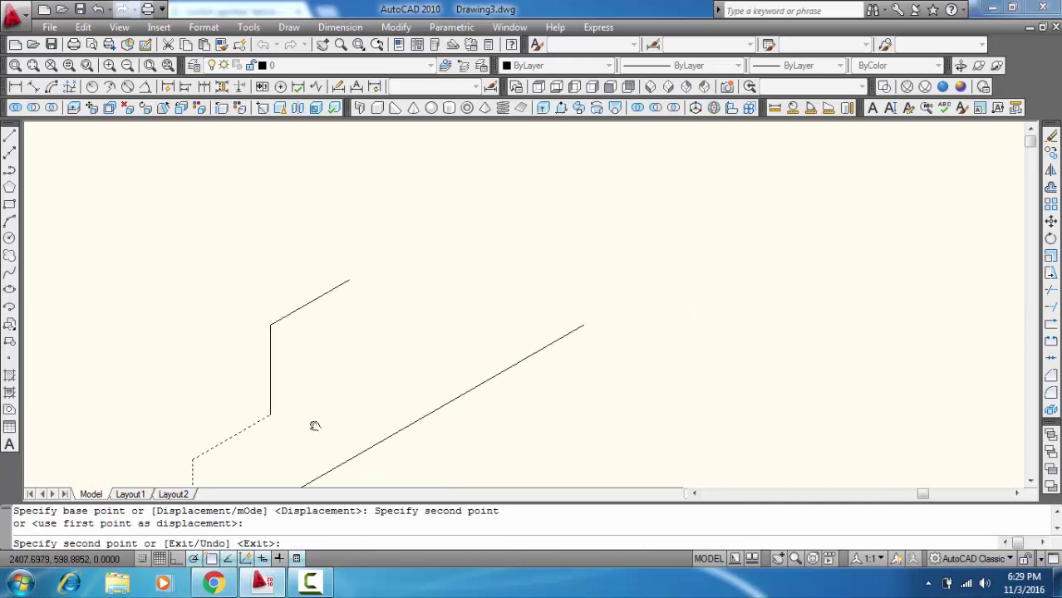
click(353, 270)
scroll(374, 298, down, 1)
scroll(374, 297, down, 1)
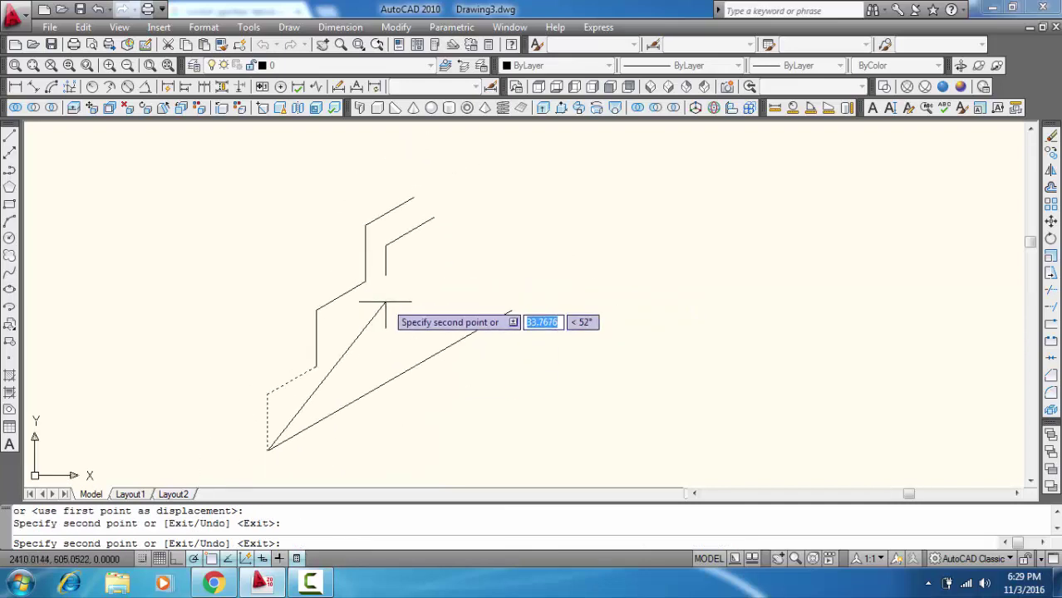
click(413, 197)
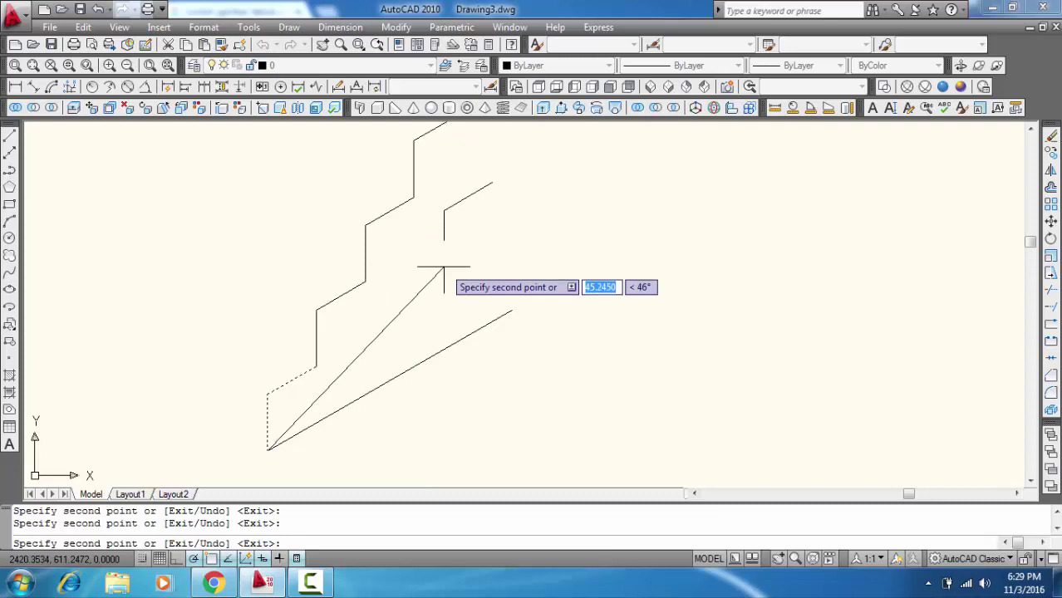
middle_drag(447, 280, 448, 322)
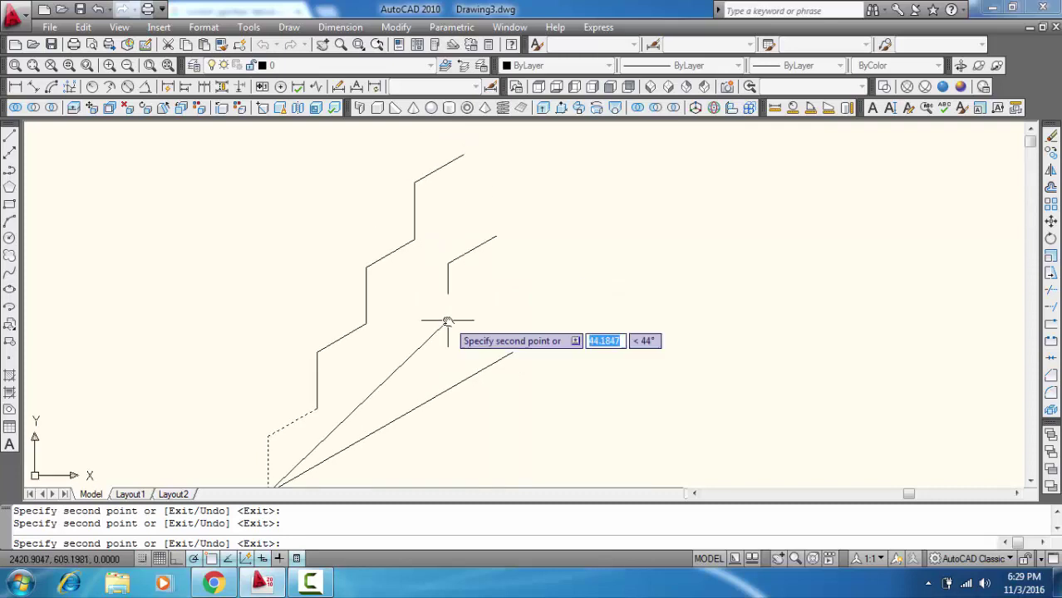
key(Escape)
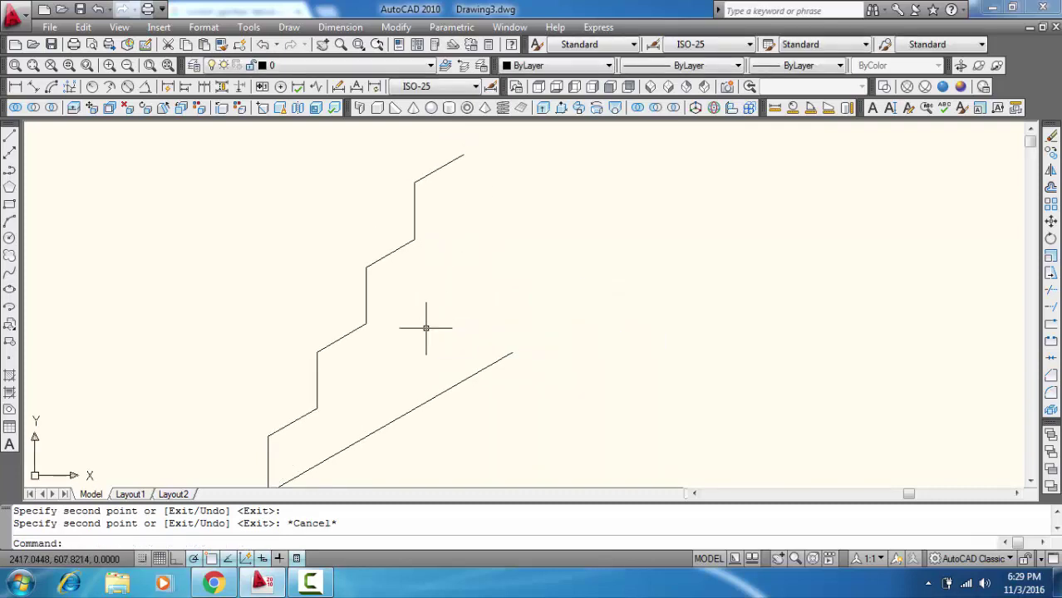
text(l)
Draw a 30-unit line at 150° from the stair's bottom corner, forming a V.
key(Return)
middle_drag(422, 327, 573, 237)
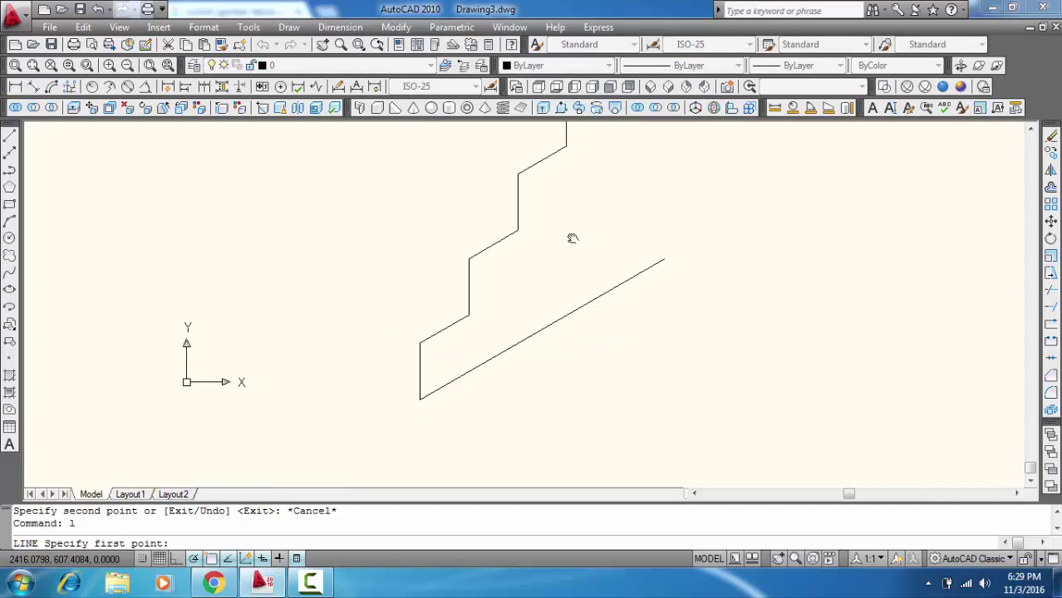
click(413, 397)
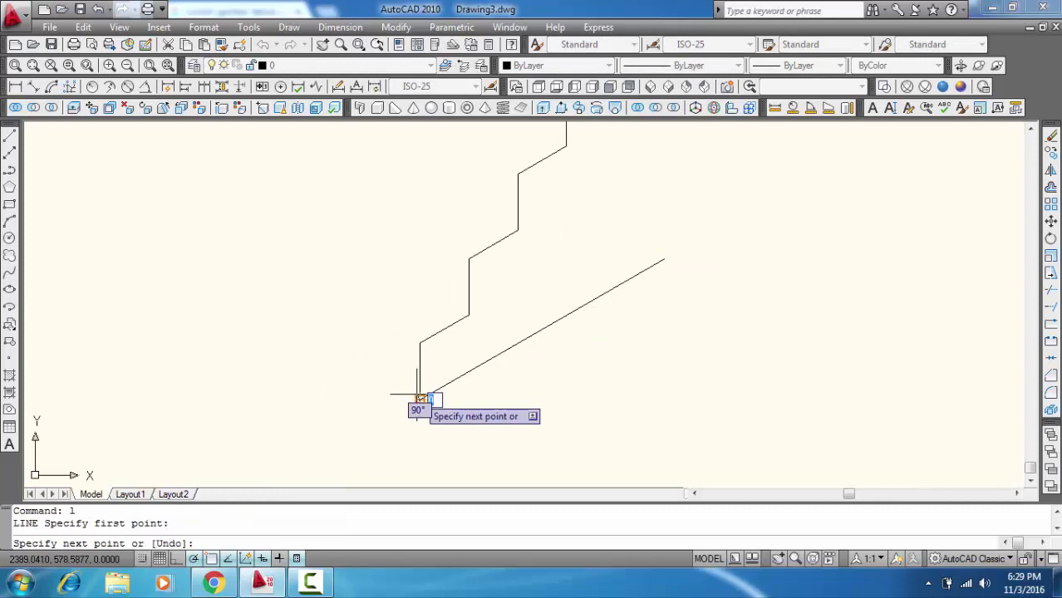
text(<150)
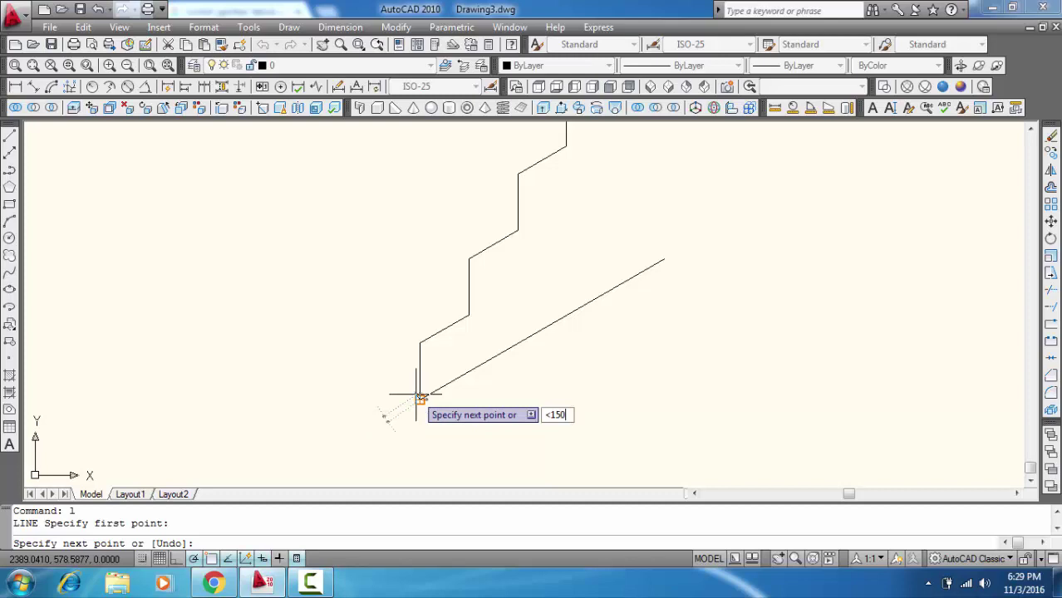
key(Return)
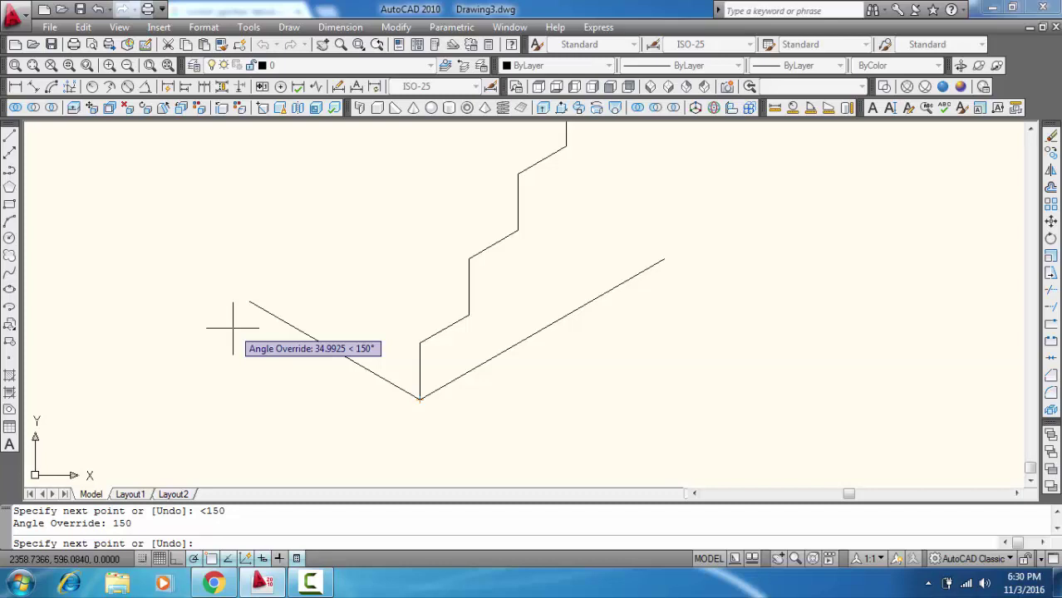
text(30)
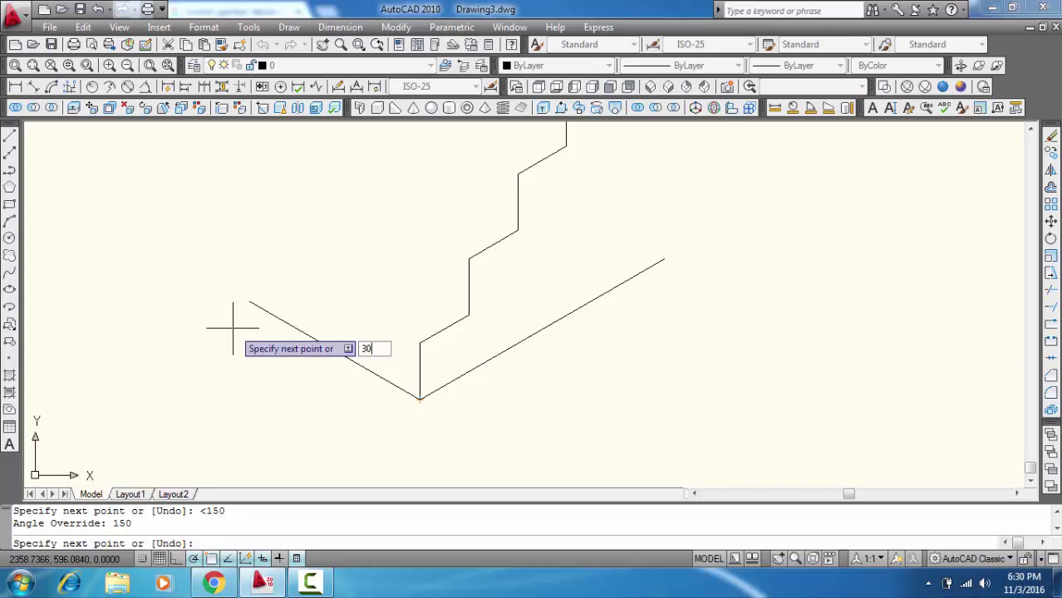
key(Return)
key(Return)
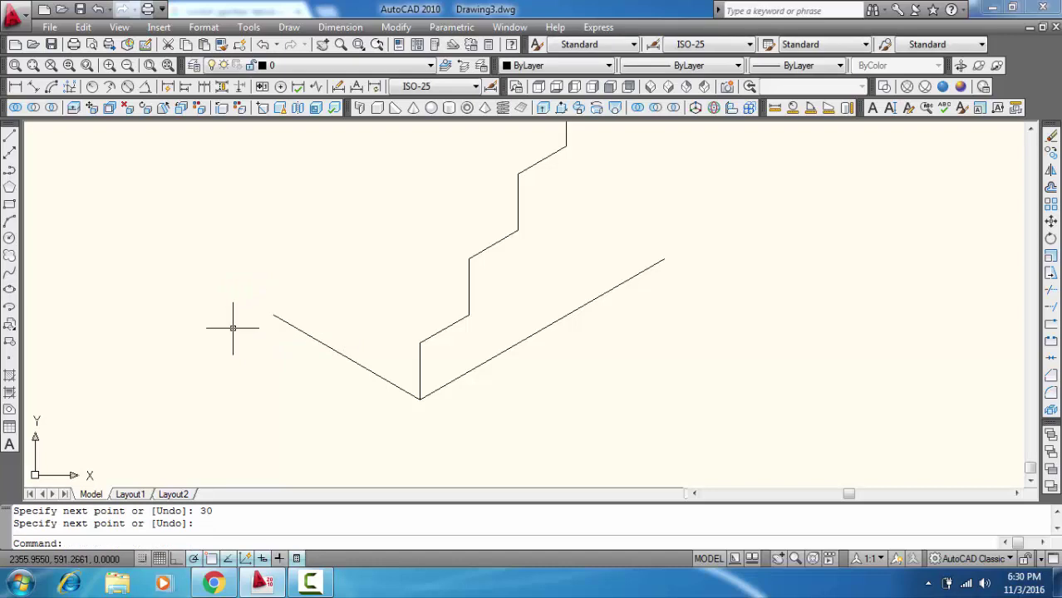
click(386, 292)
Select some stair profile lines, then clear the selection and fit the whole drawing in view.
click(496, 401)
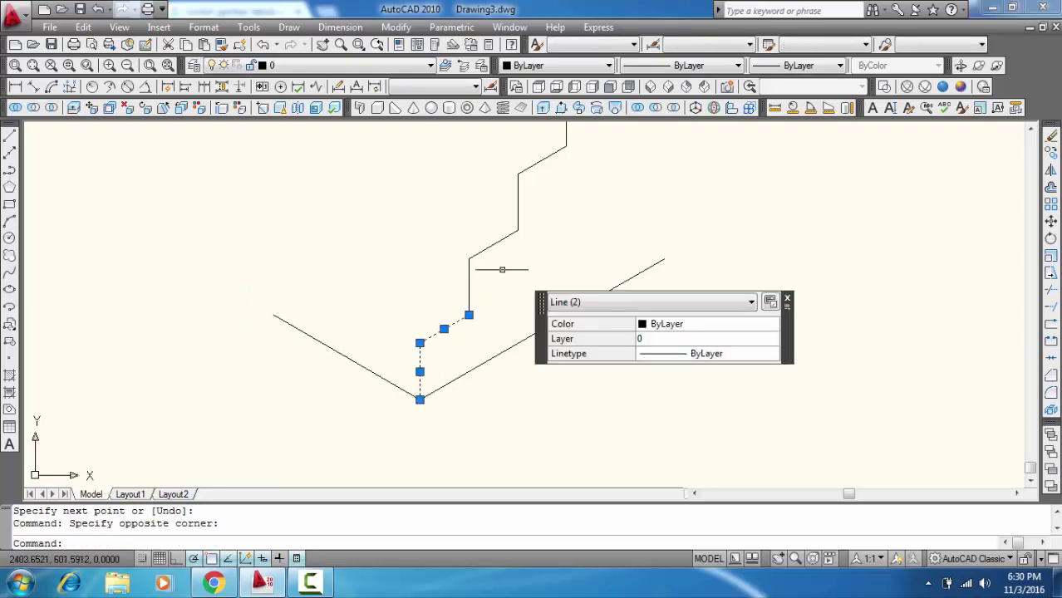
middle_drag(469, 308, 383, 418)
click(562, 163)
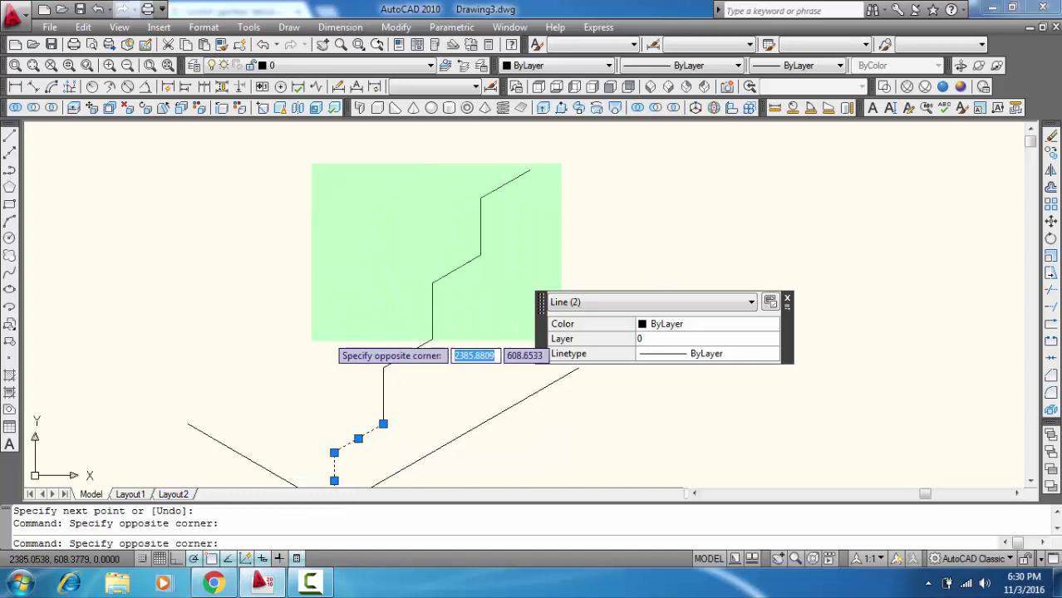
click(272, 426)
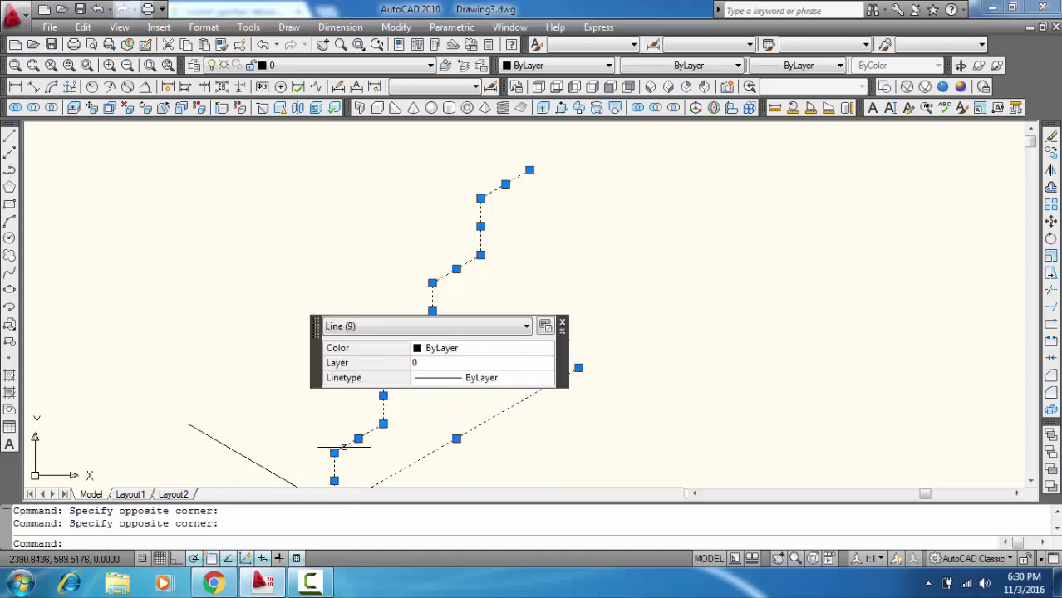
key(Escape)
scroll(431, 371, down, 2)
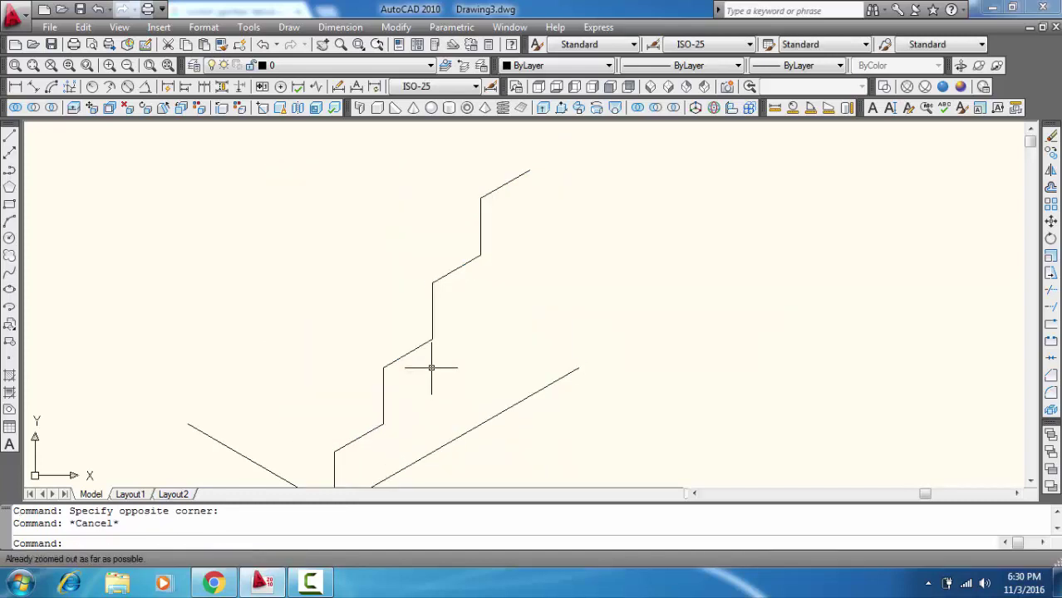
middle_click(209, 133)
middle_click(209, 133)
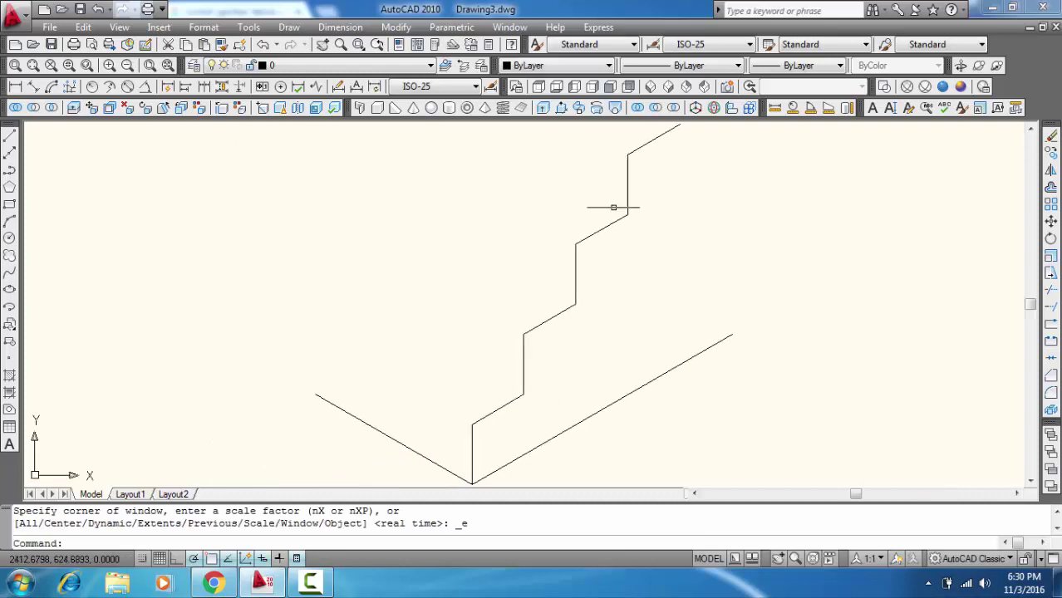
scroll(671, 195, down, 2)
scroll(685, 181, up, 4)
scroll(673, 184, down, 4)
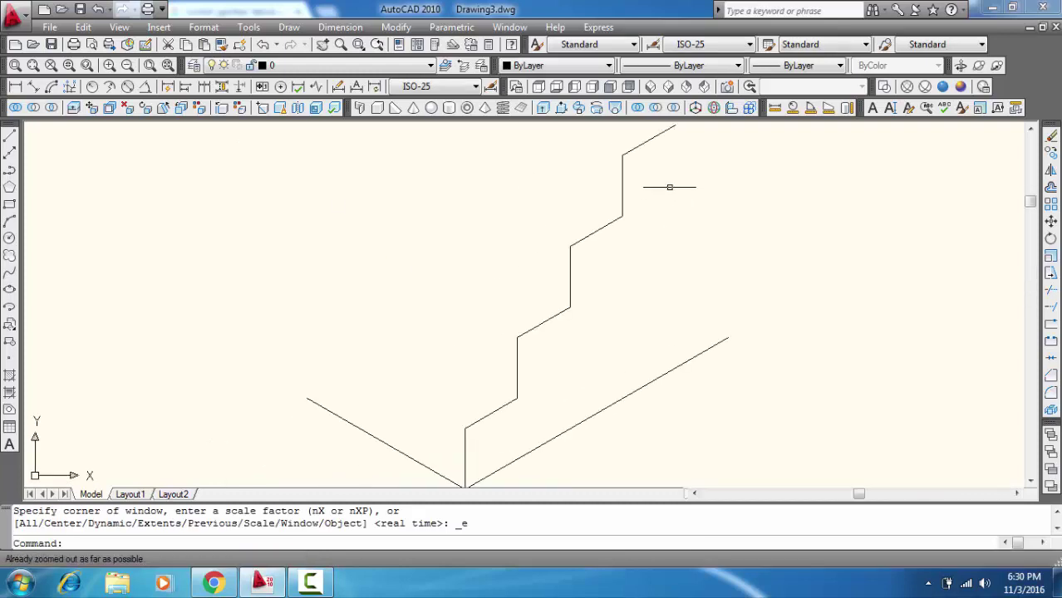
Copy the whole stair profile 30 units along 150° from the bottom V corner.
click(700, 131)
click(611, 216)
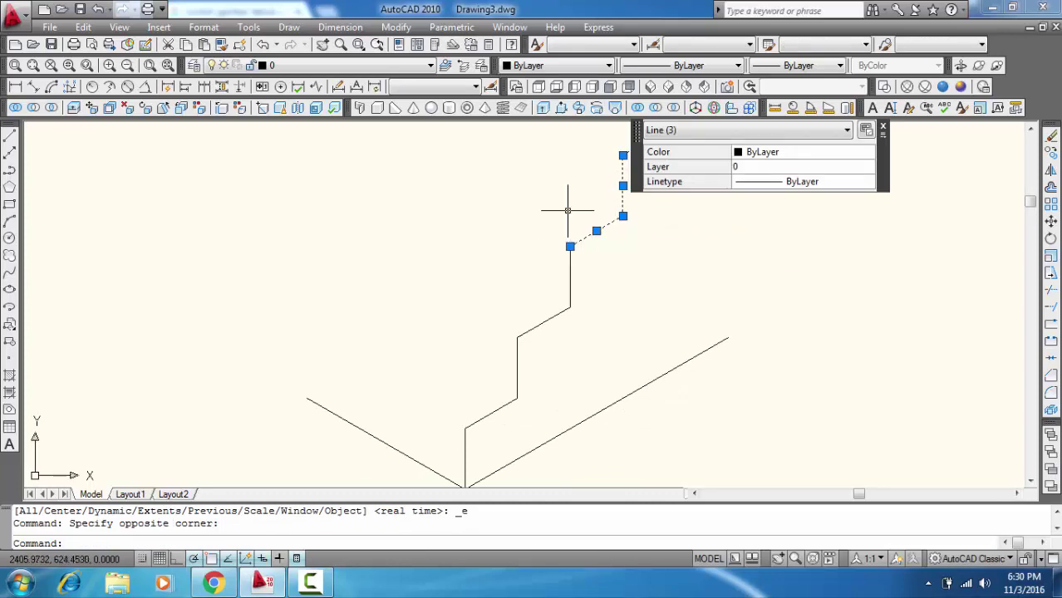
click(585, 218)
click(474, 405)
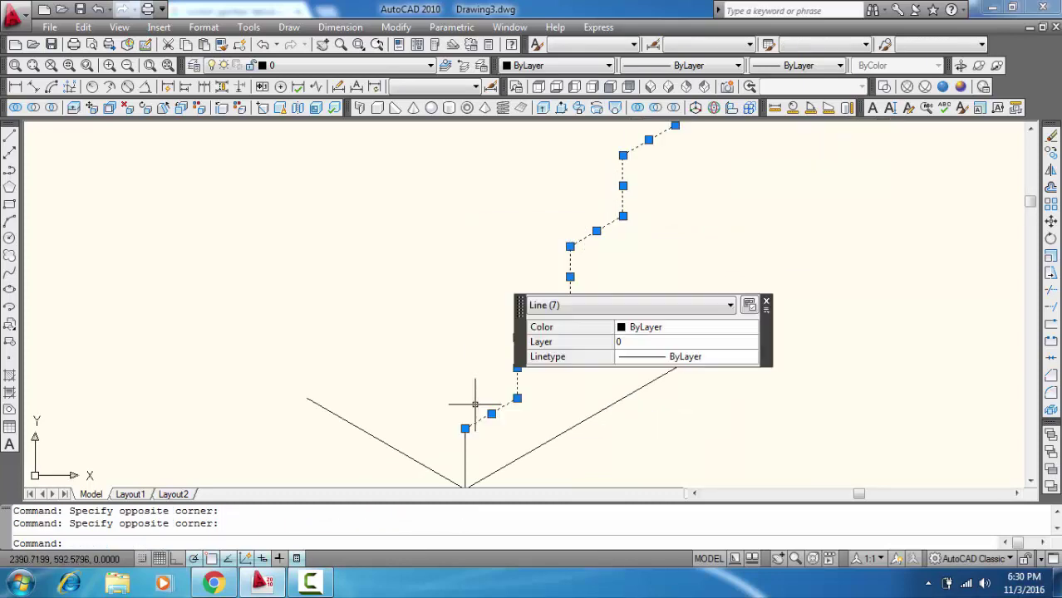
click(466, 447)
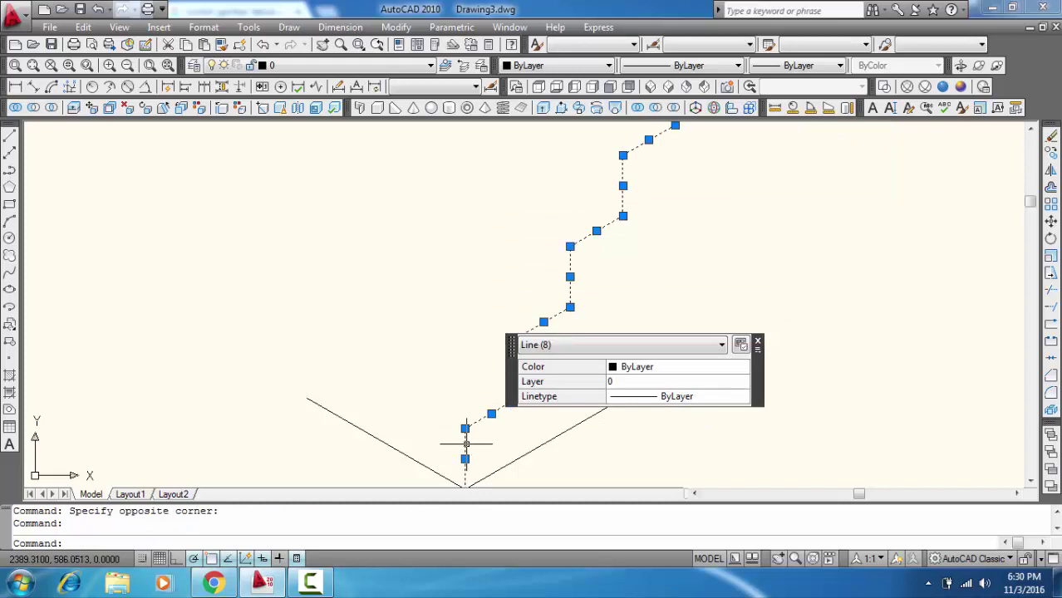
right_click(466, 446)
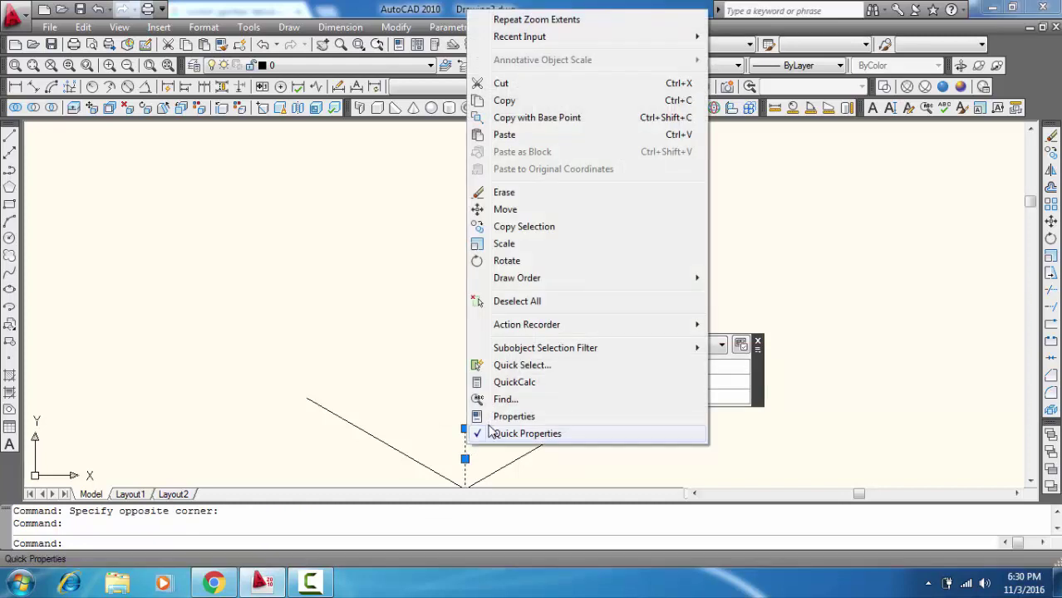
click(522, 227)
middle_drag(463, 470, 465, 434)
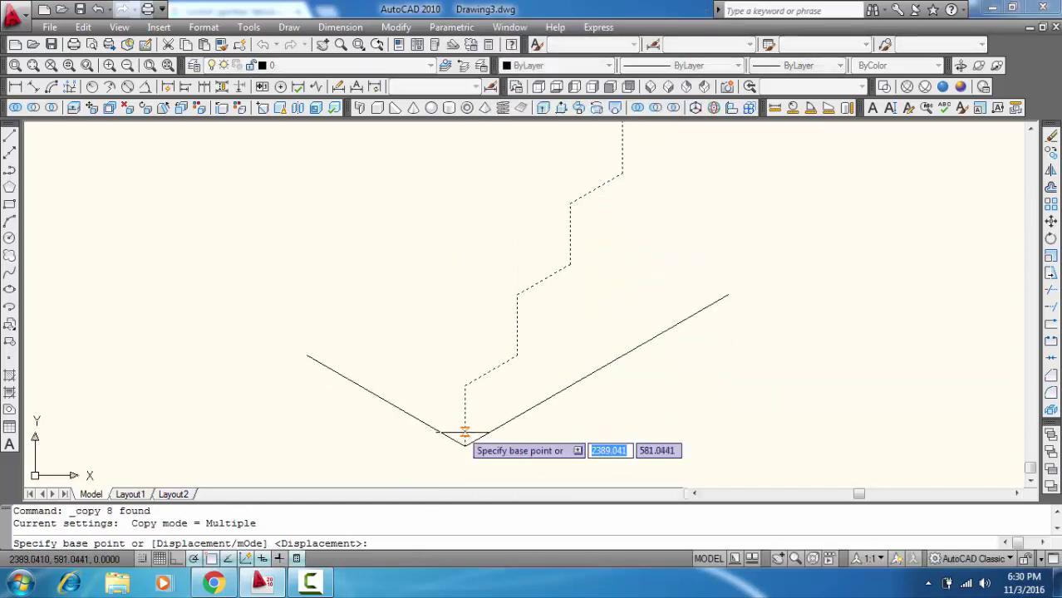
click(464, 445)
text(30)
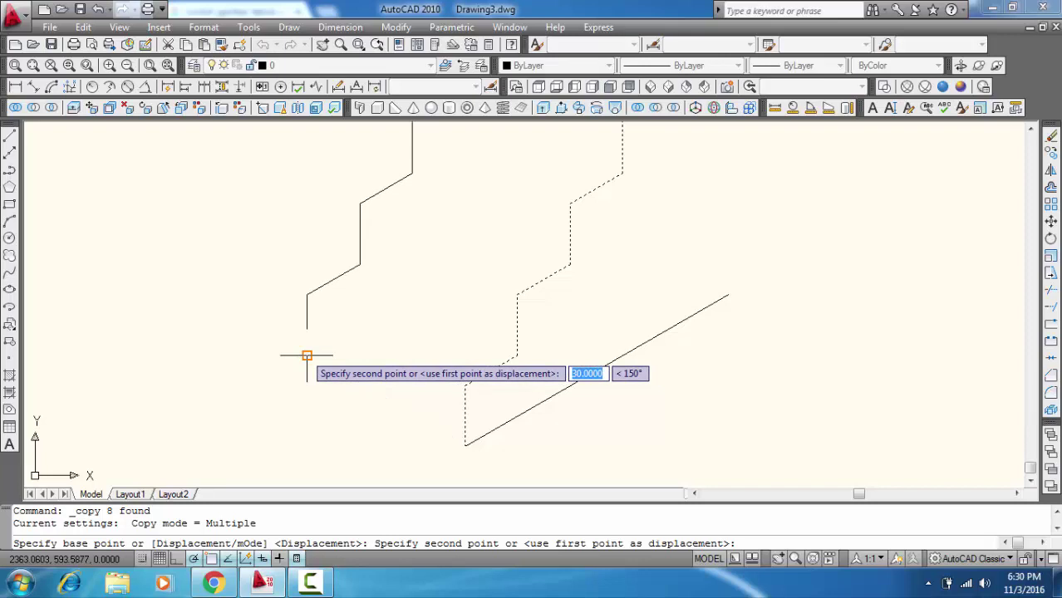
key(Return)
key(Escape)
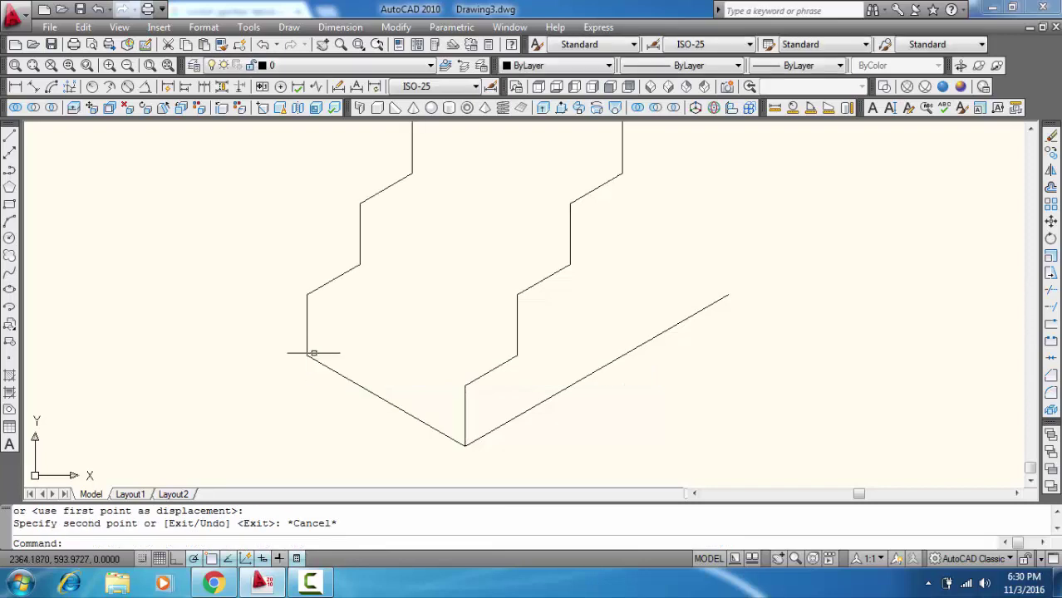
key(Return)
Copy the 150° edge line onto four step corners, joining both stair profiles.
click(350, 379)
key(Return)
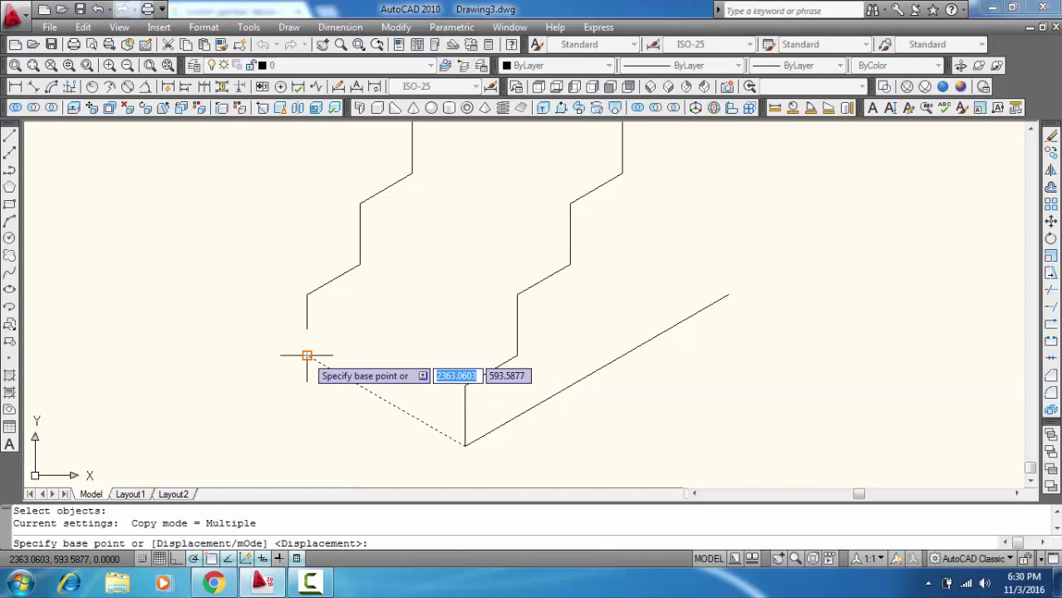
click(307, 356)
click(308, 295)
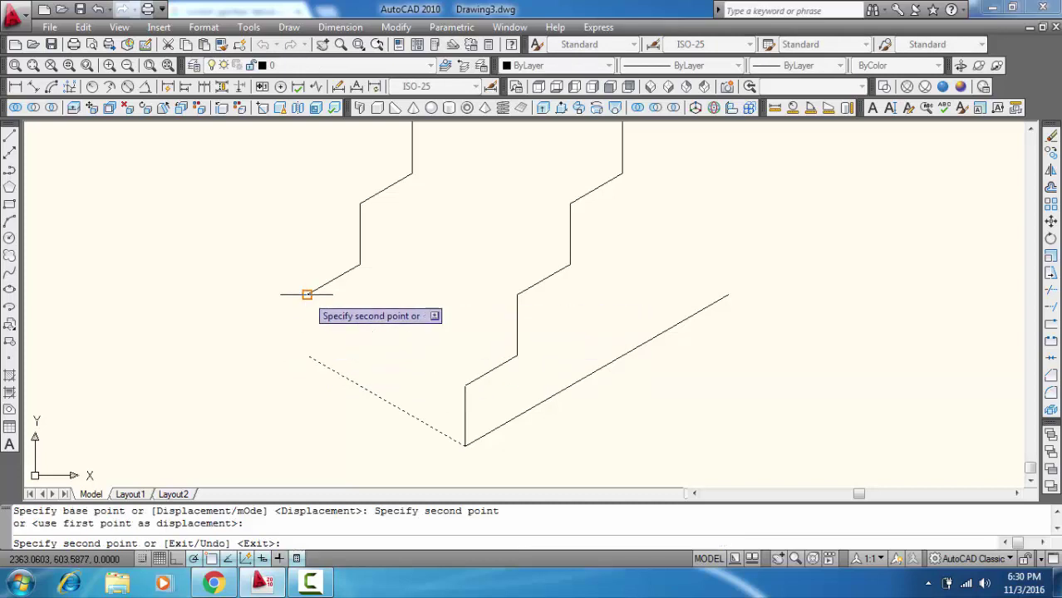
click(358, 264)
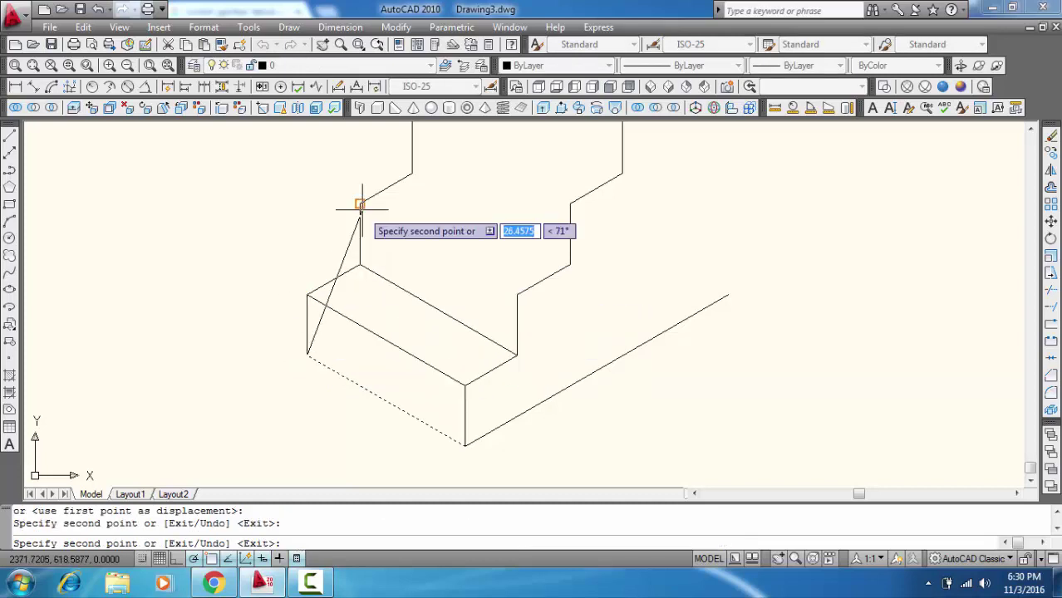
click(359, 203)
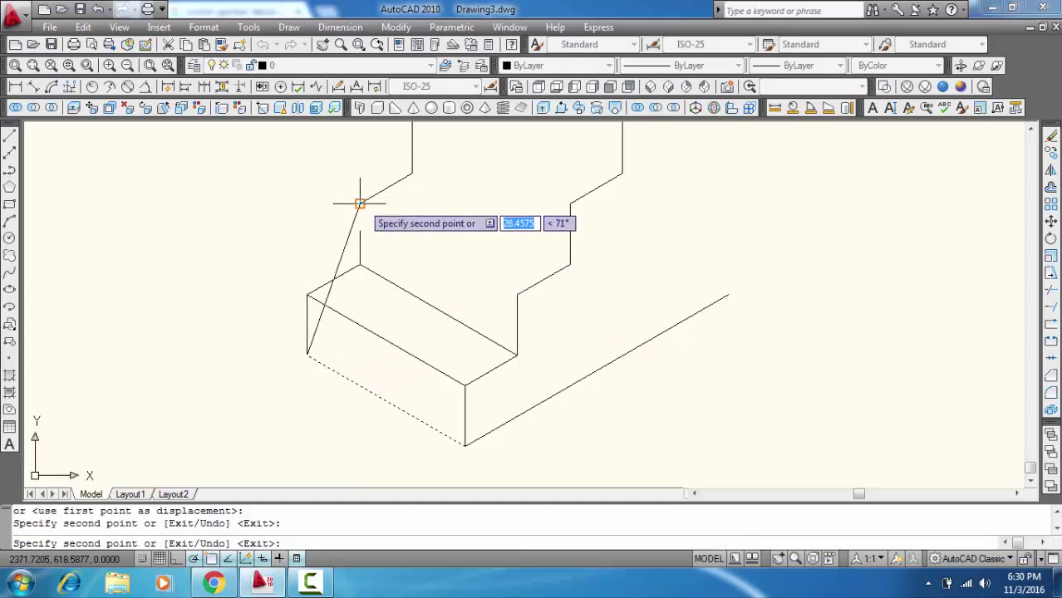
click(412, 173)
middle_drag(464, 199, 447, 276)
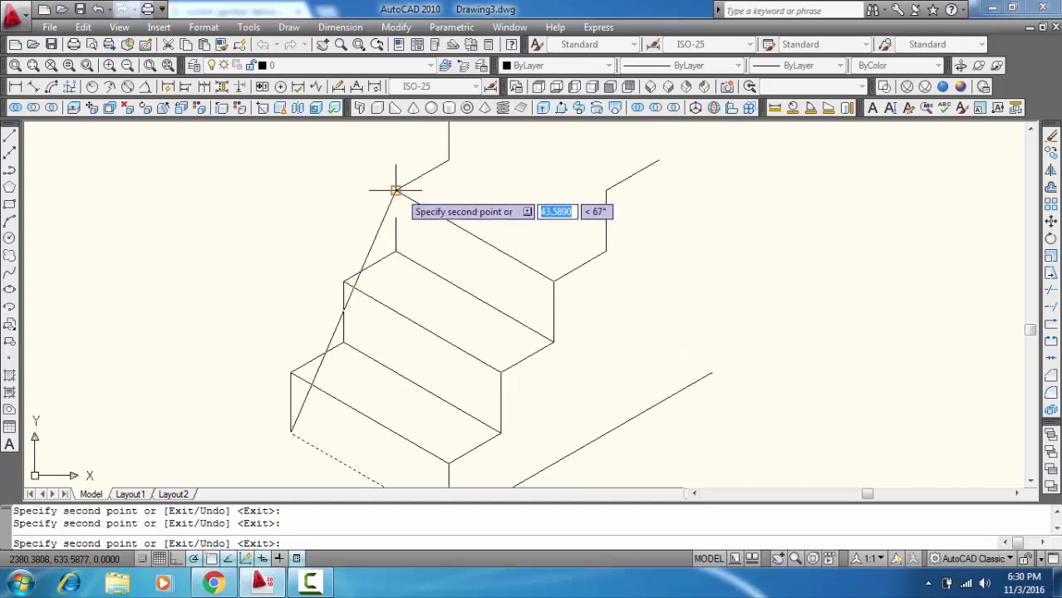
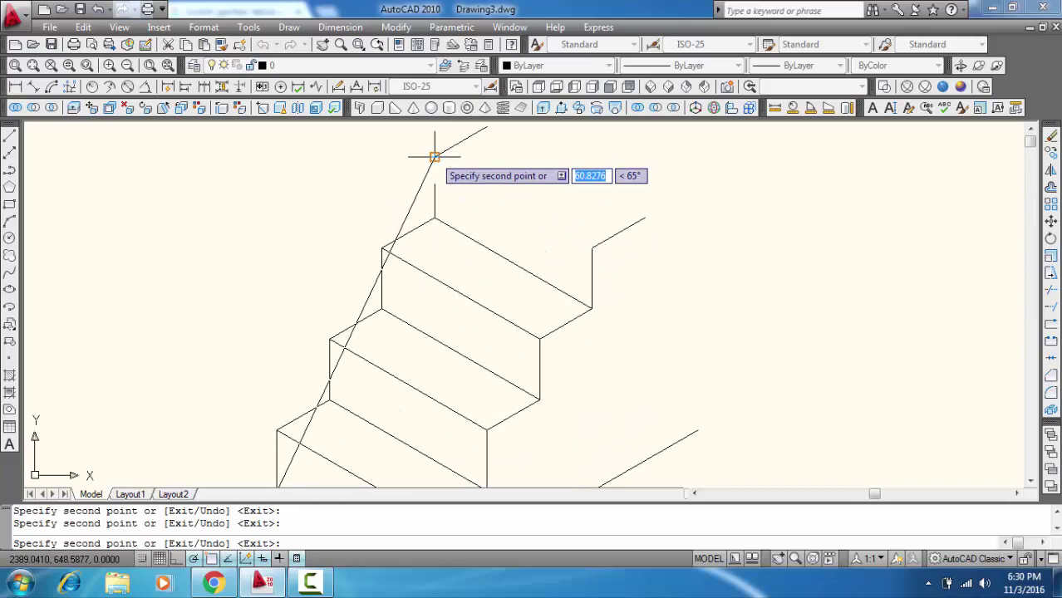
Place the copied slanted edge at the top riser's upper corner.
click(453, 179)
key(Escape)
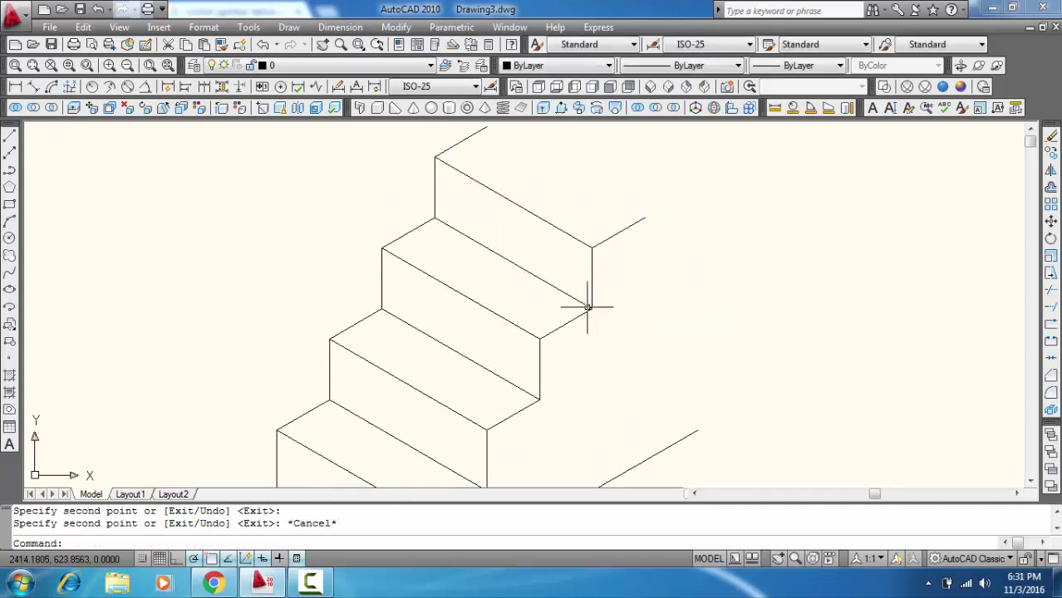
scroll(673, 311, down, 2)
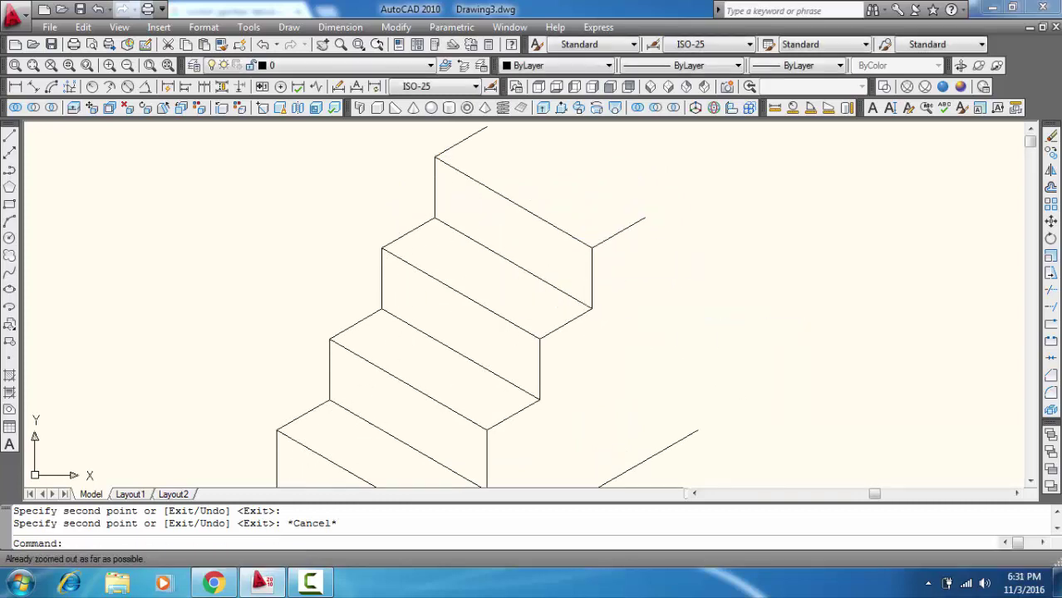
Erase the short stray line beside the top step.
text(l)
key(Return)
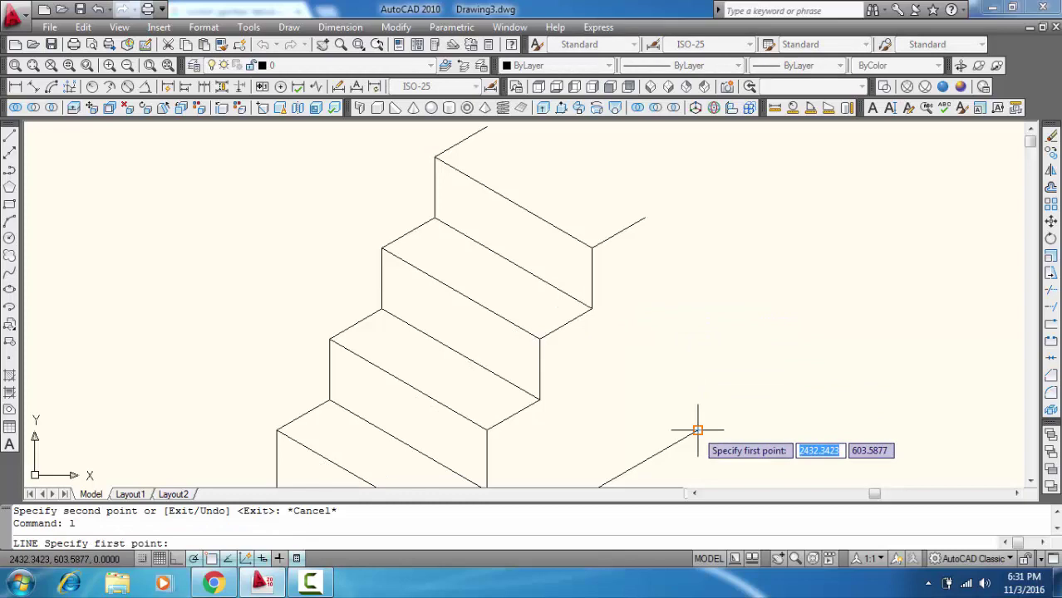
click(697, 430)
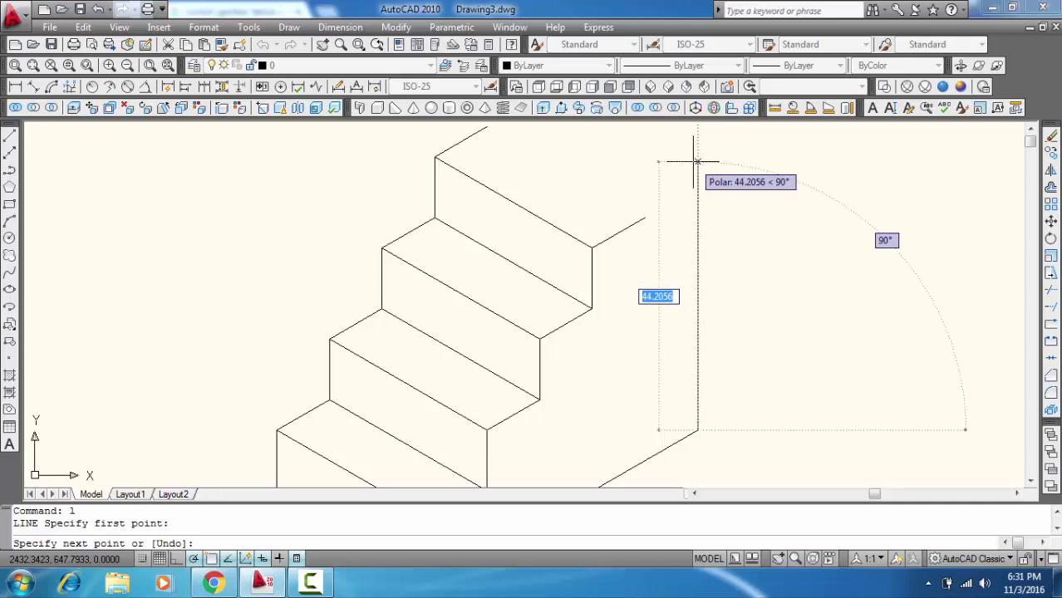
key(Escape)
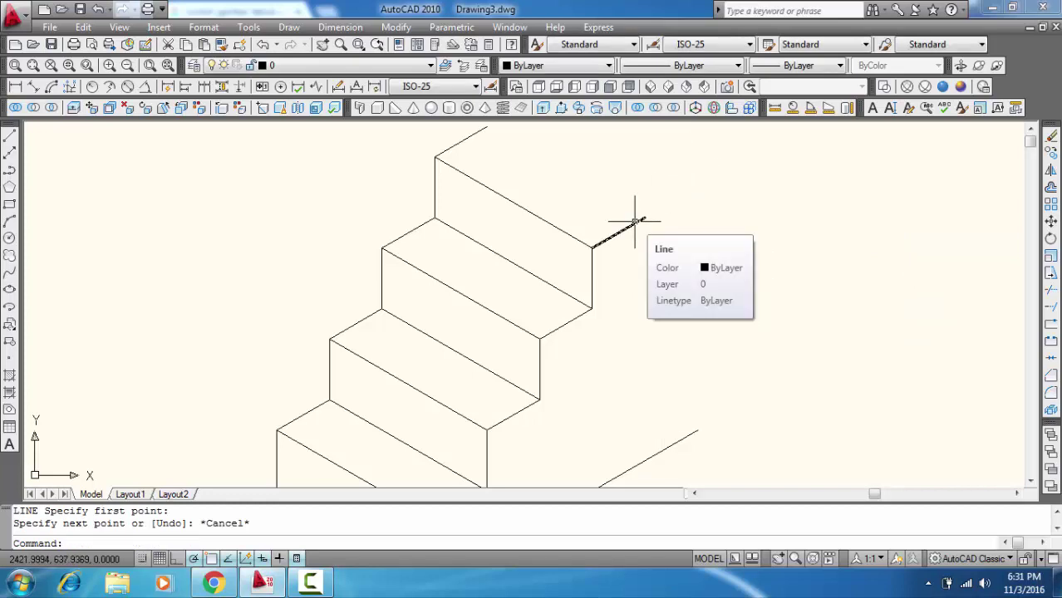
click(635, 221)
key(Delete)
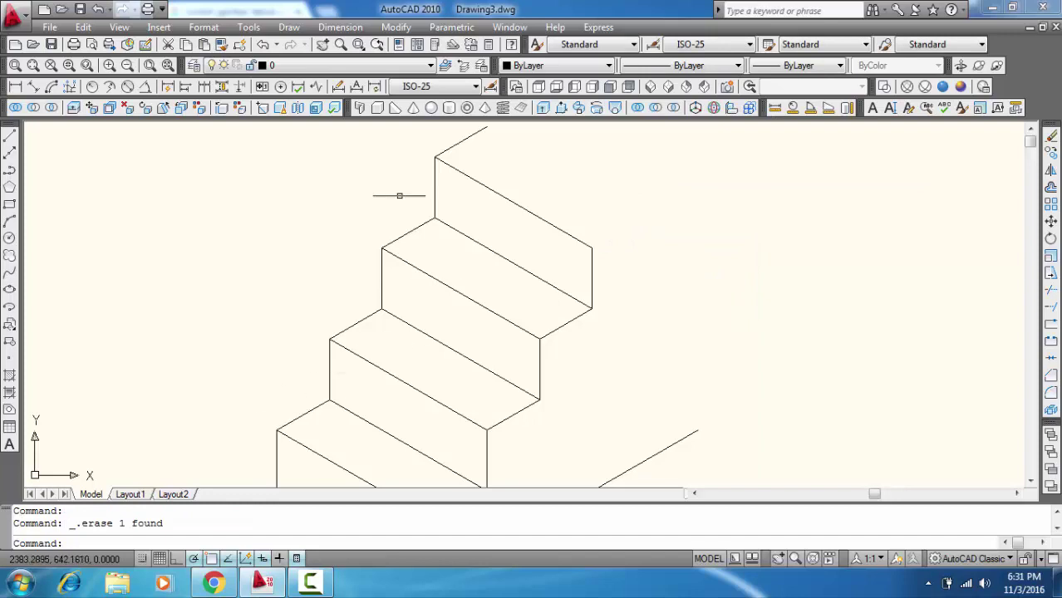
Draw a 30-unit line at 30° from the top step's back corner, then a vertical line down toward the lower slope.
middle_drag(359, 297, 363, 266)
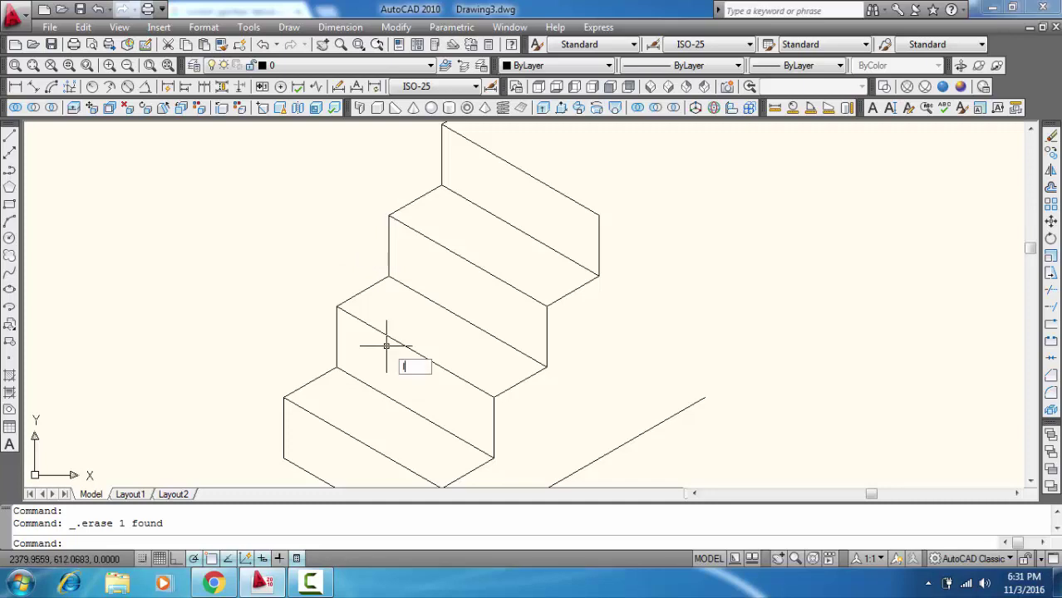
key(Return)
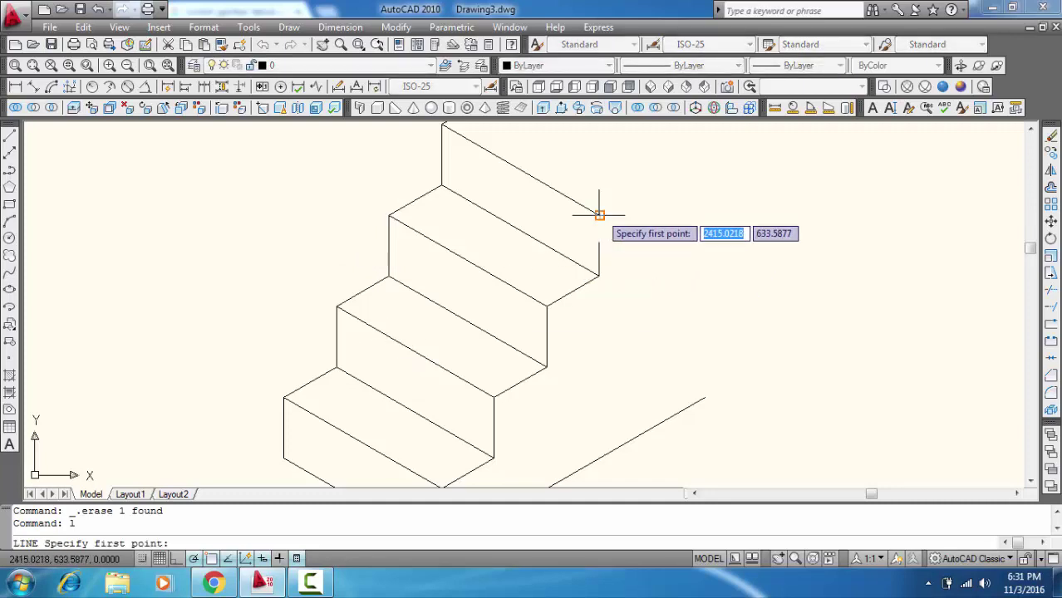
click(598, 214)
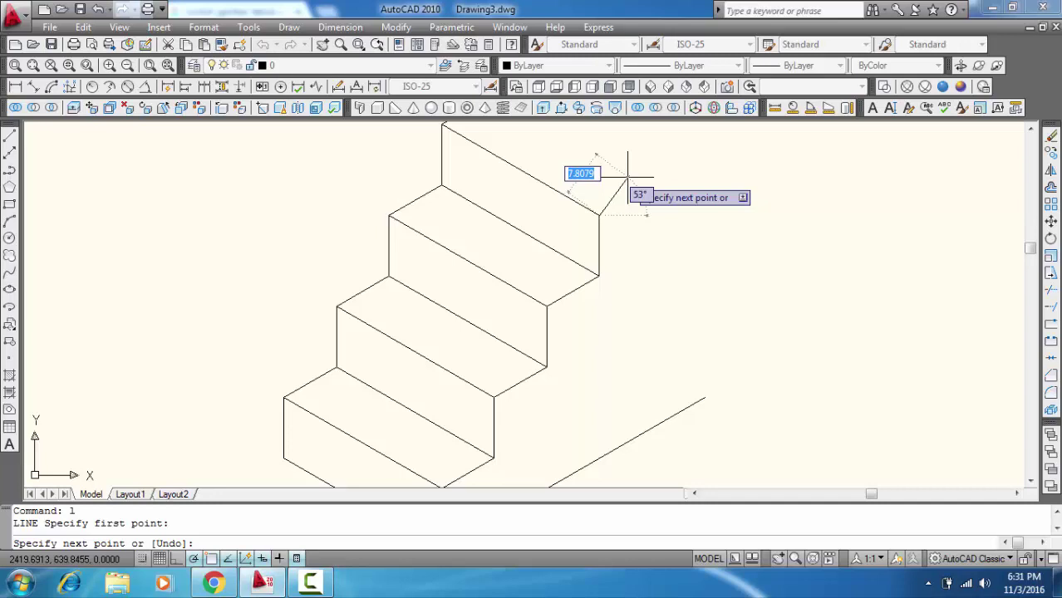
text(<30)
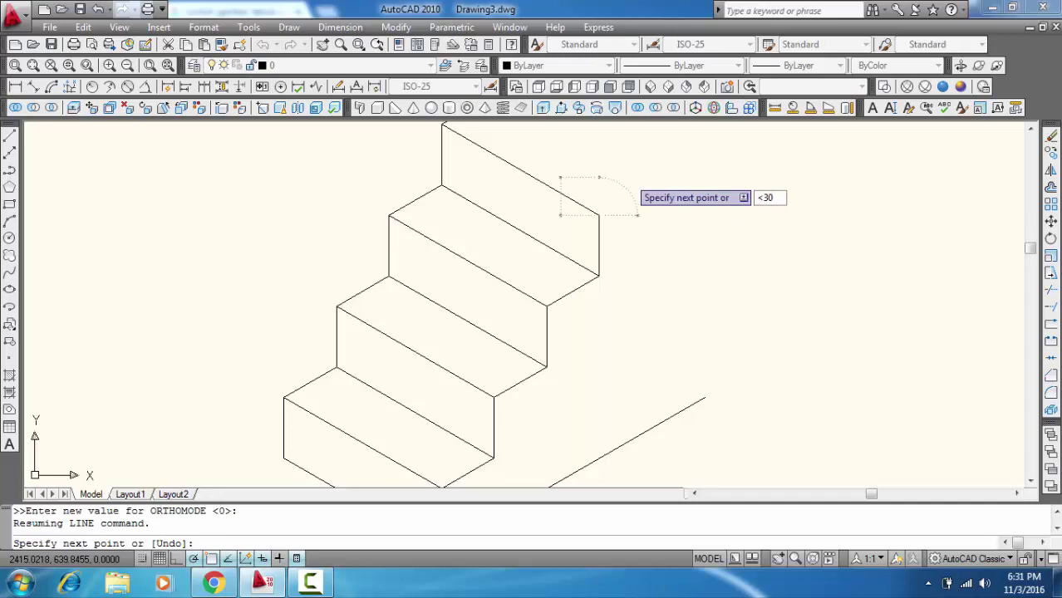
key(Return)
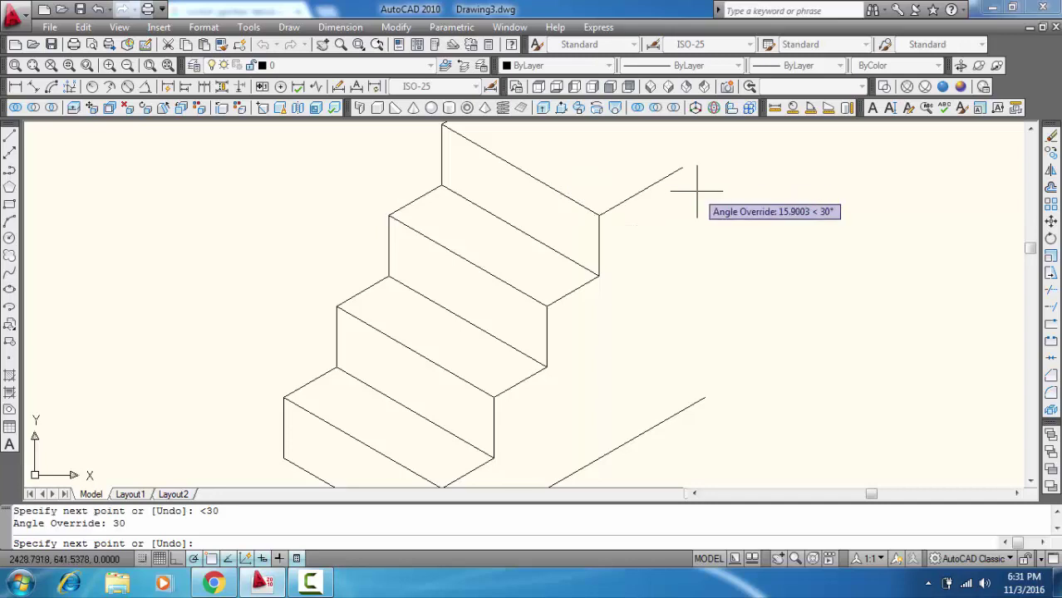
text(30)
key(Return)
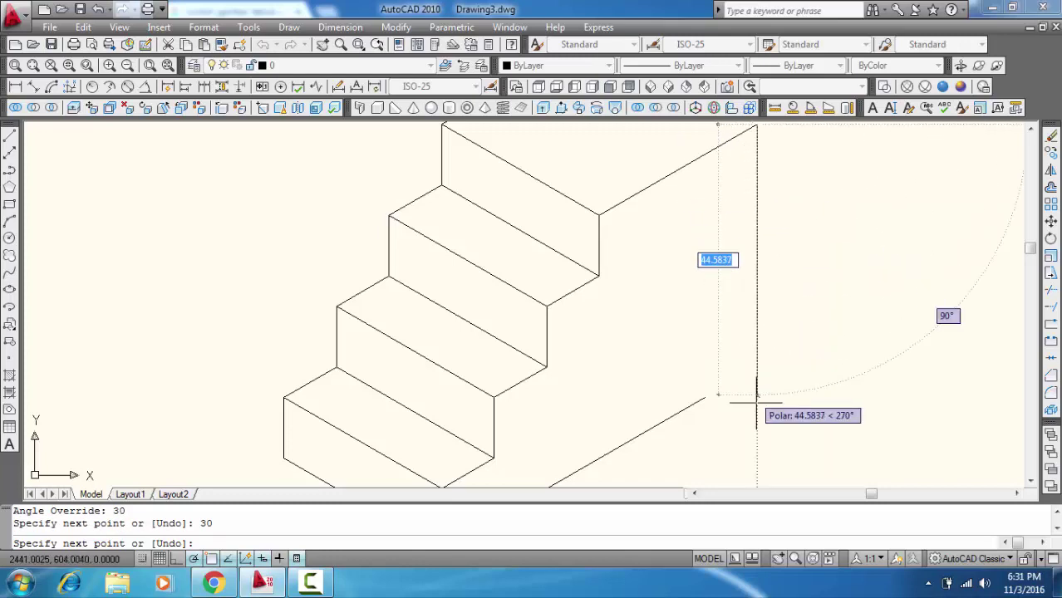
click(756, 402)
key(Return)
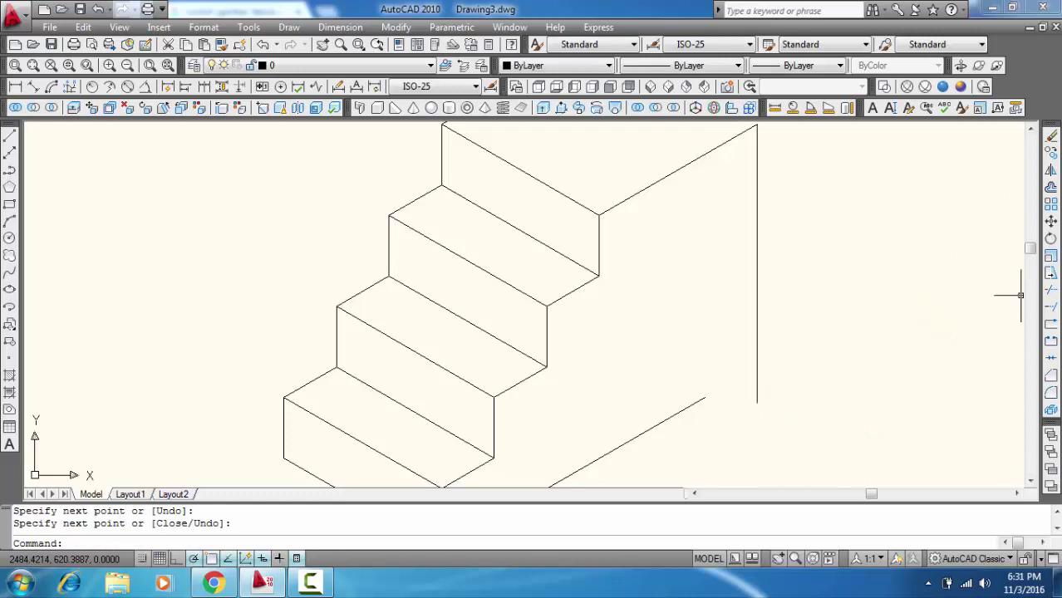
click(1054, 309)
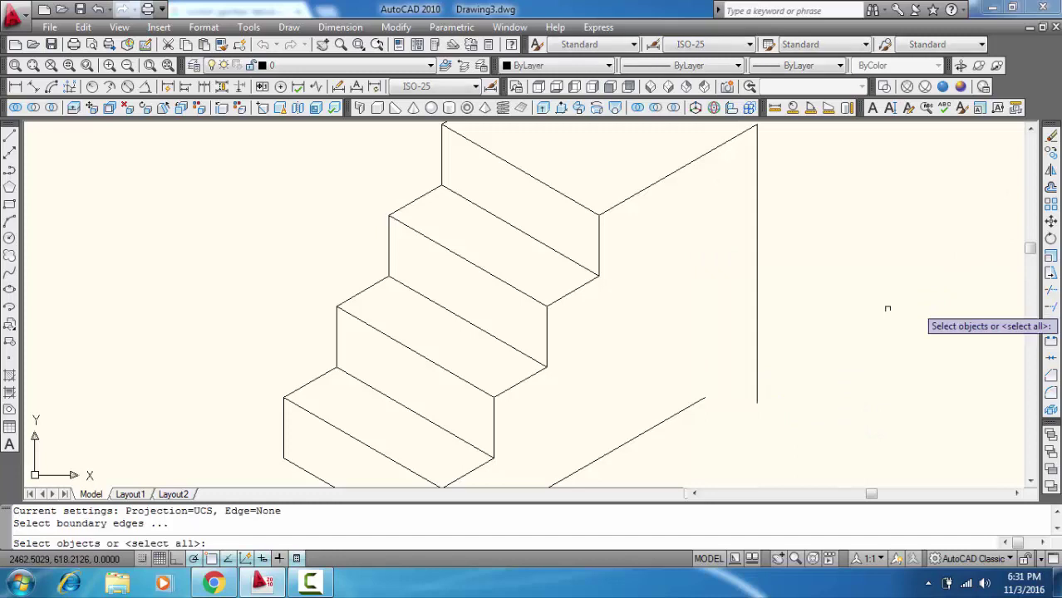
Extend the lower slanted underside line to the vertical back line.
click(756, 326)
key(Return)
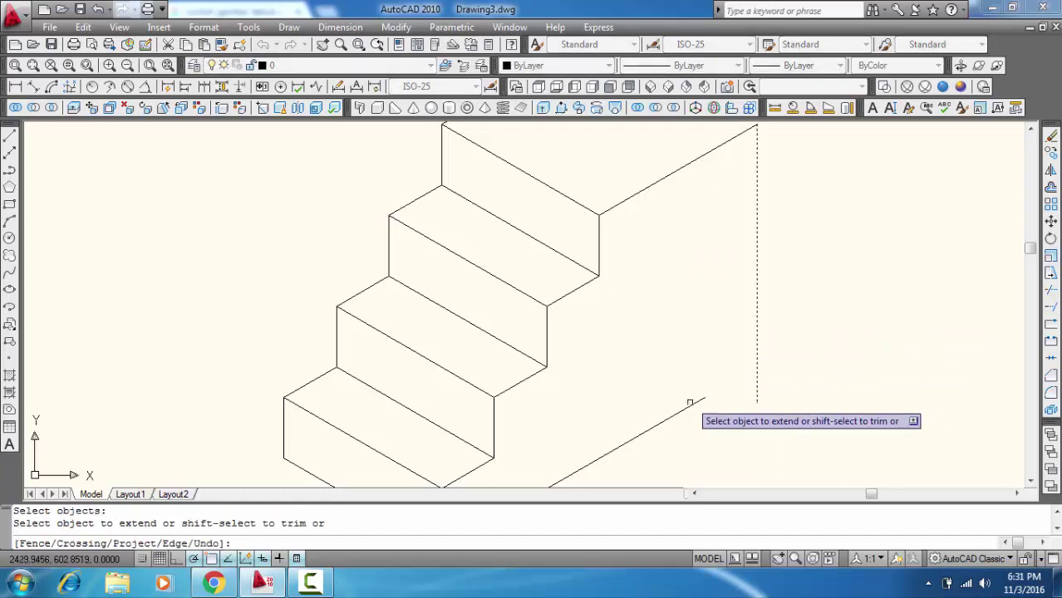
click(689, 404)
key(Return)
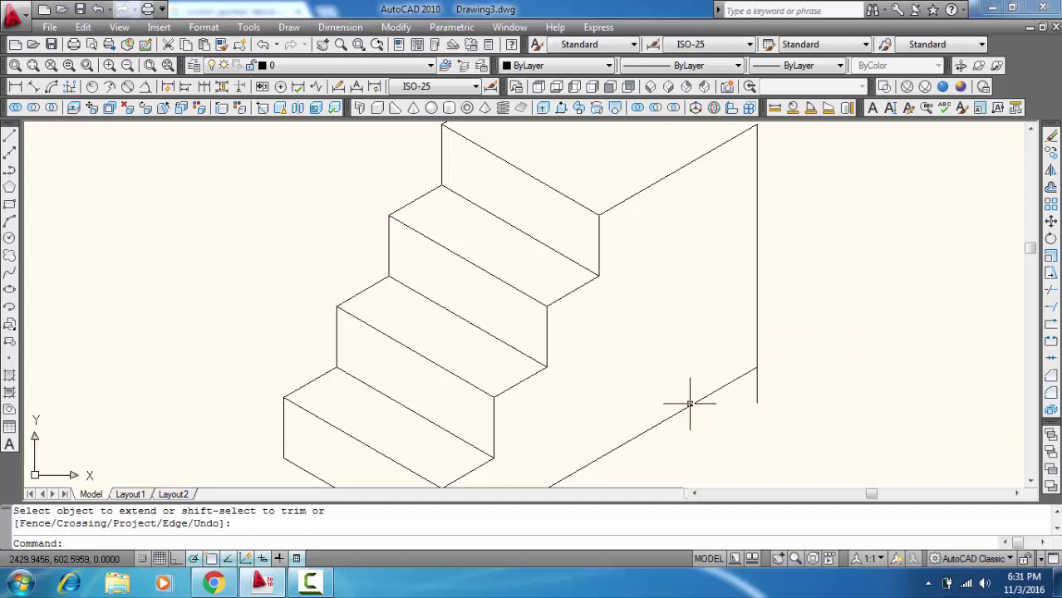
text(tr)
Trim the vertical line's overshoot below the slope and fit the whole staircase in view.
key(Return)
key(Return)
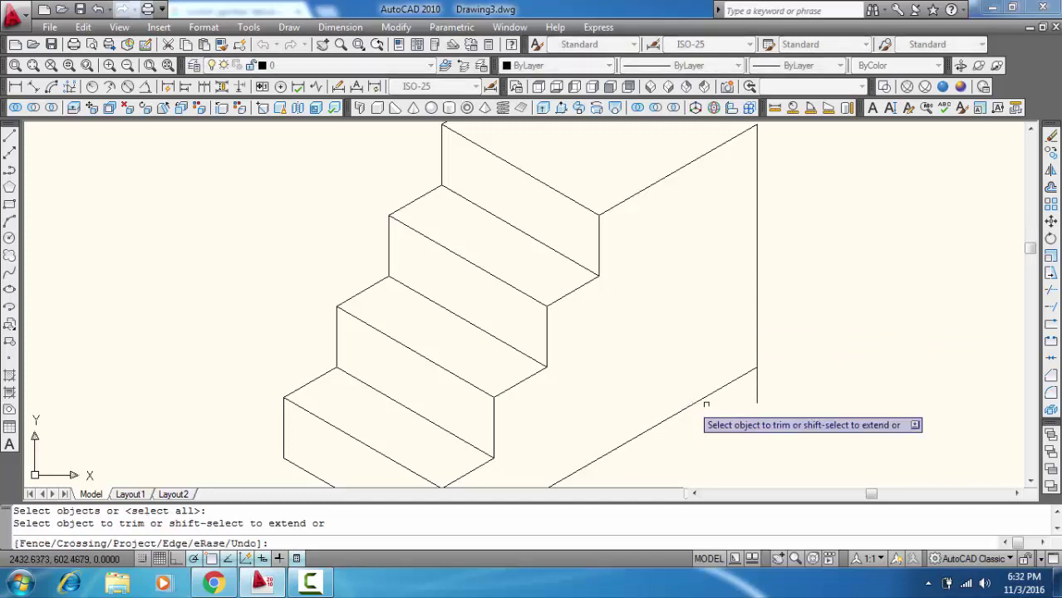
click(757, 396)
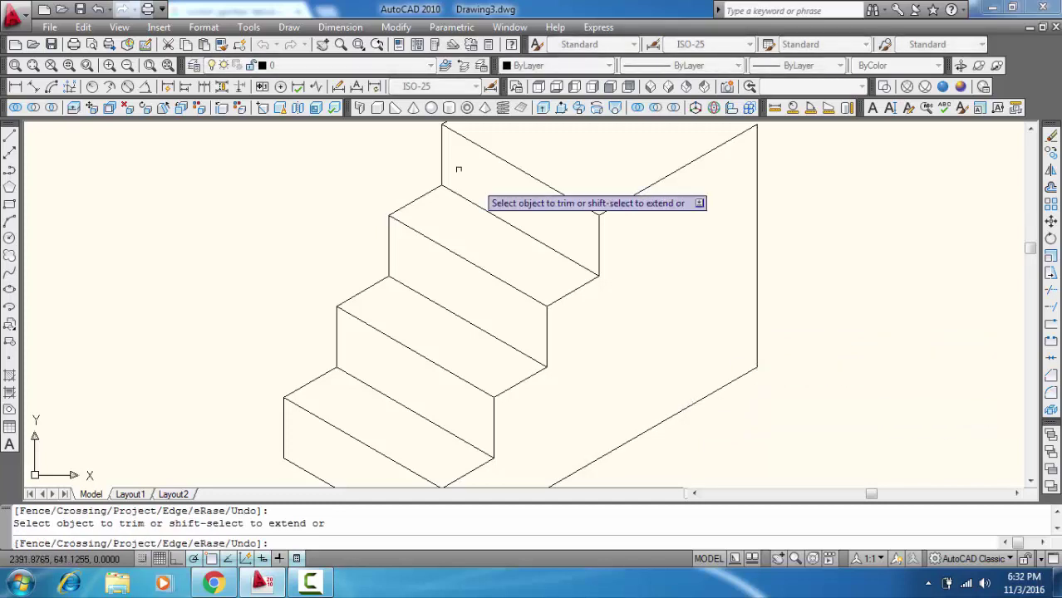
click(168, 65)
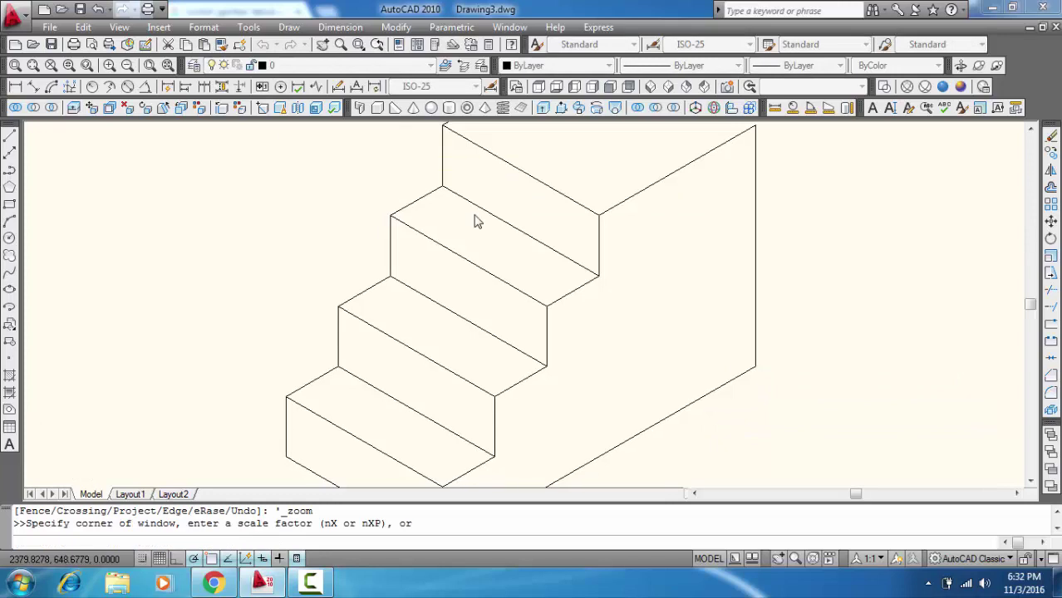
key(Escape)
middle_drag(618, 222, 623, 224)
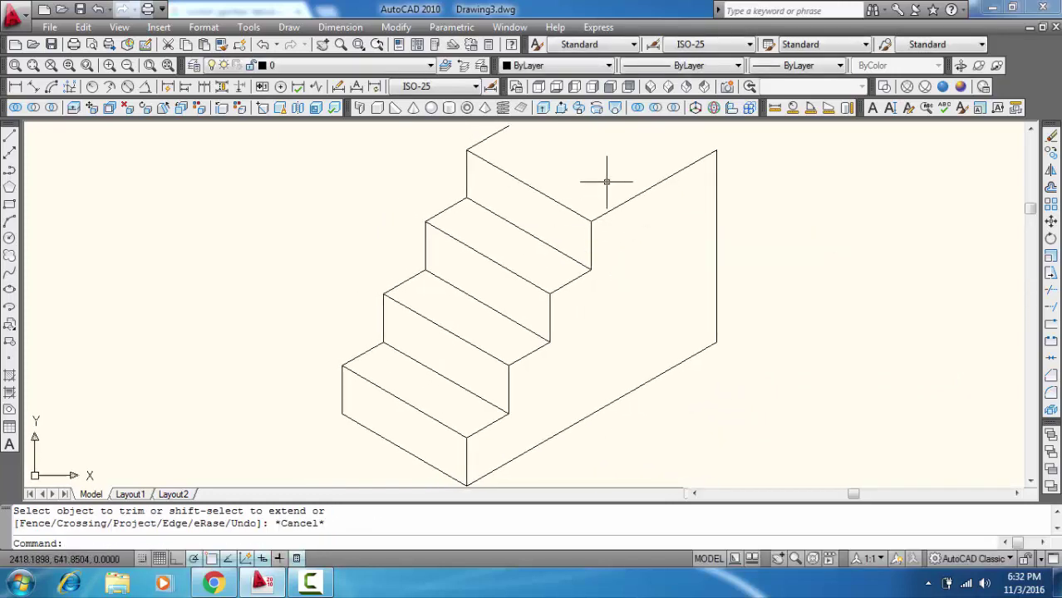
Copy the top step's slanted back edge to the upper end of the vertical back line.
click(569, 207)
right_click(569, 207)
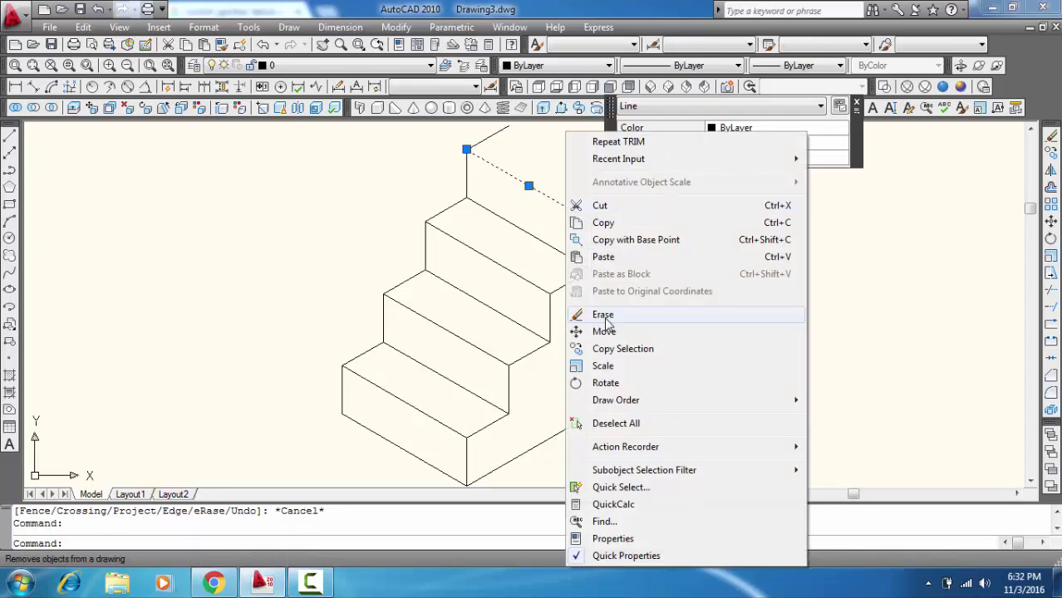
click(610, 349)
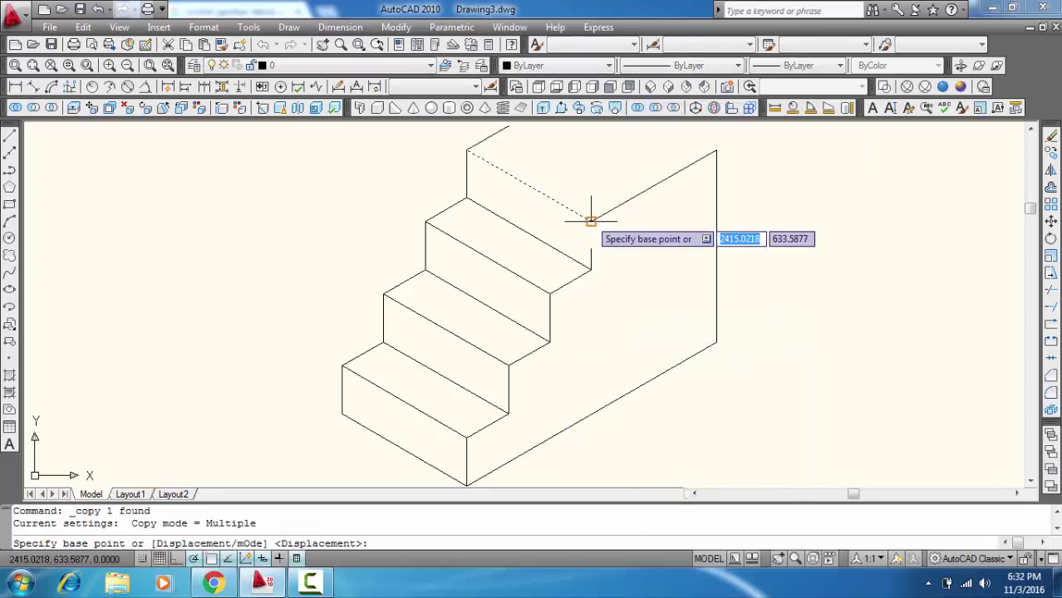
click(591, 219)
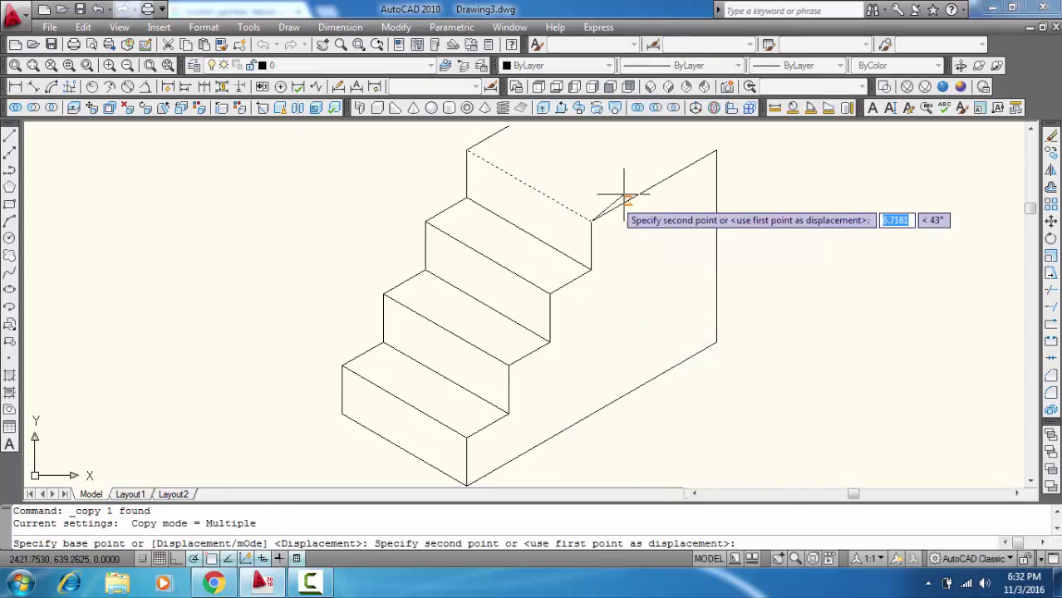
click(716, 149)
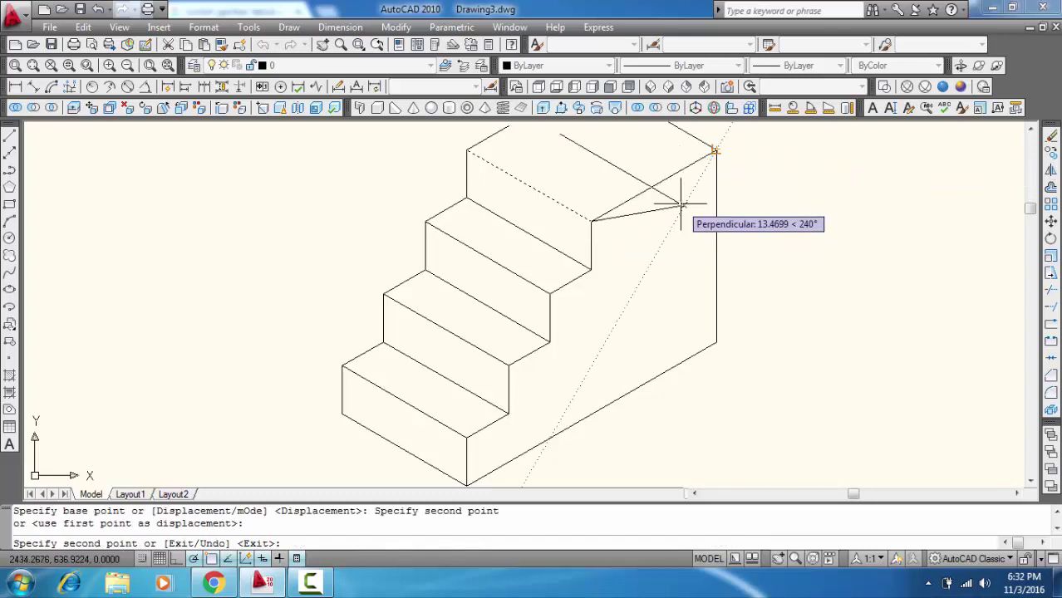
key(Return)
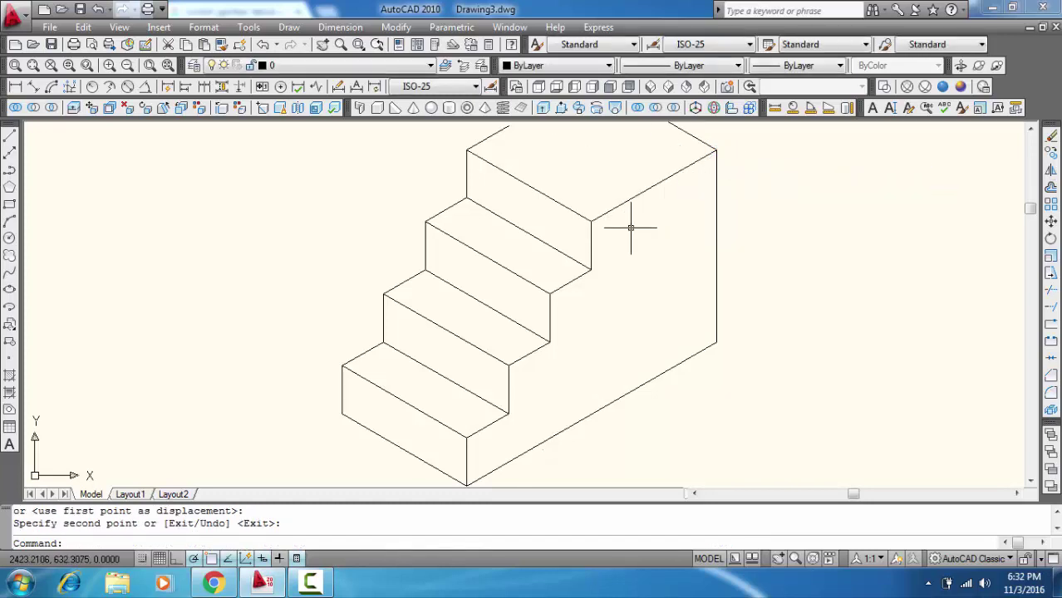
key(Return)
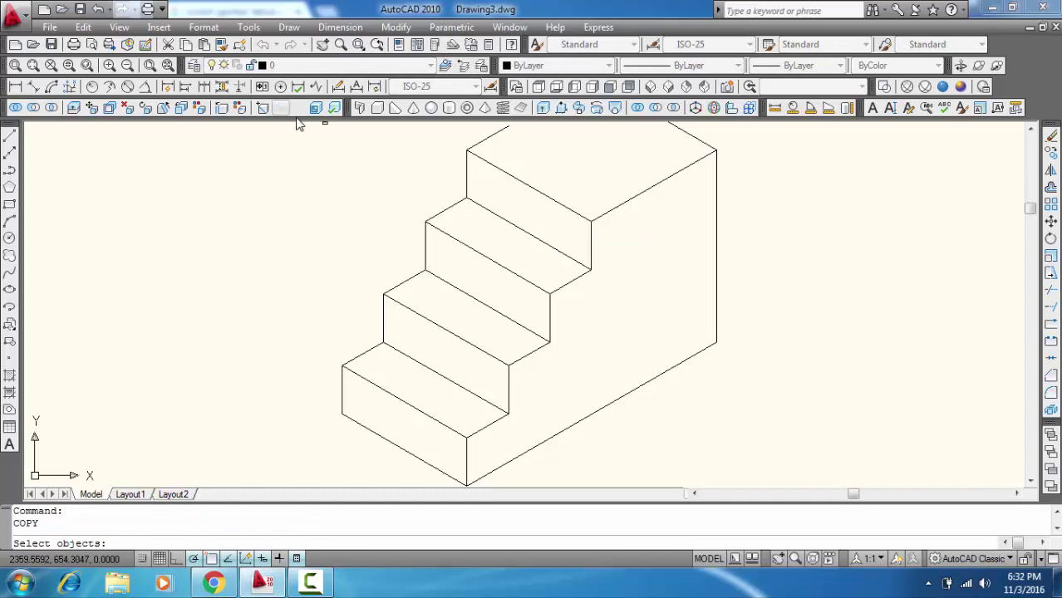
Copy the top step's short vertical riser edge up to the top-left stair corner and bring the stair top into view.
click(591, 236)
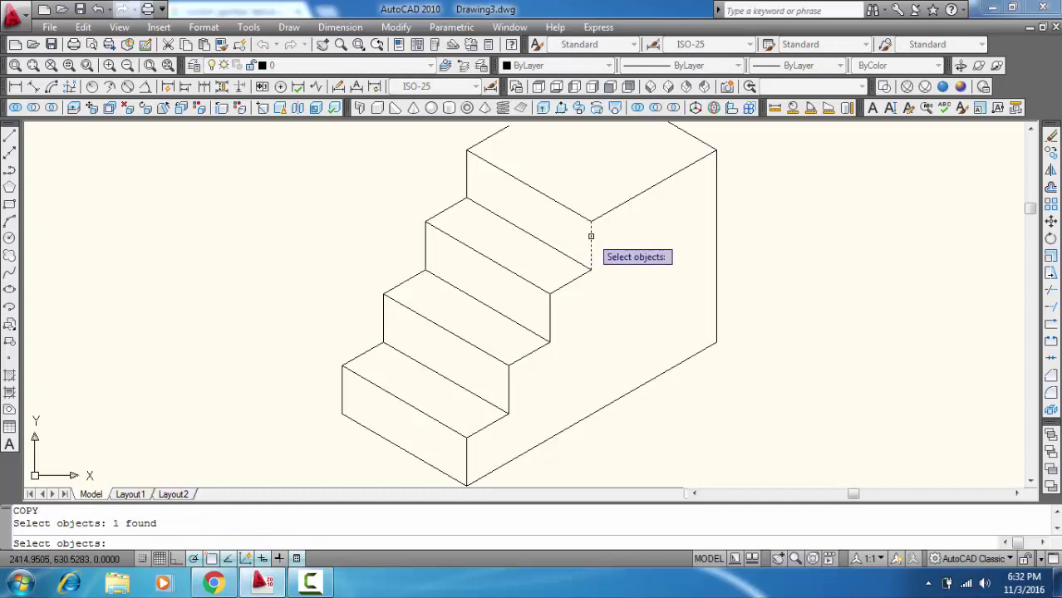
key(Return)
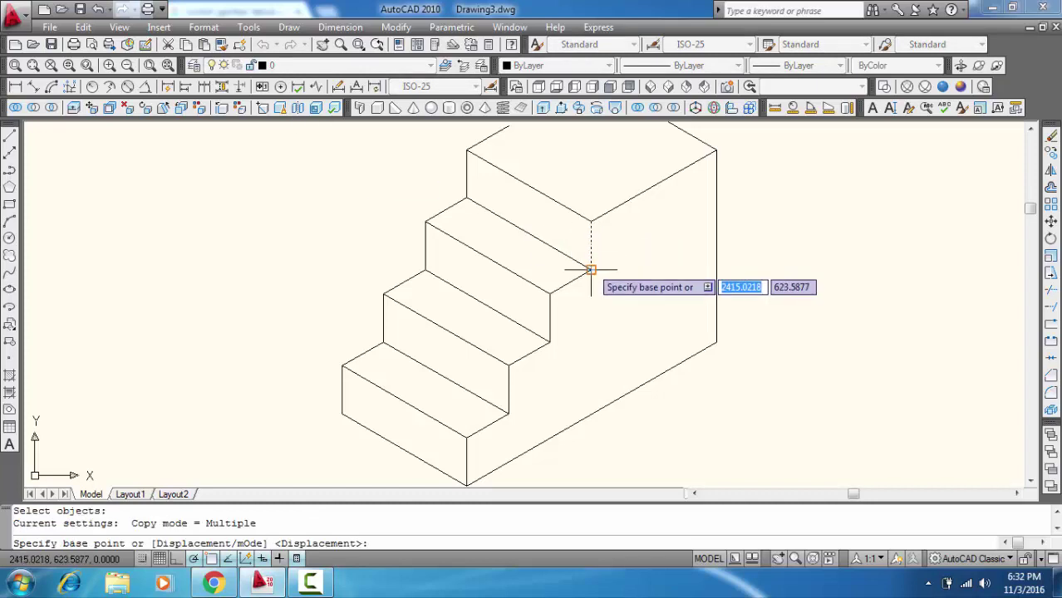
click(590, 269)
click(459, 149)
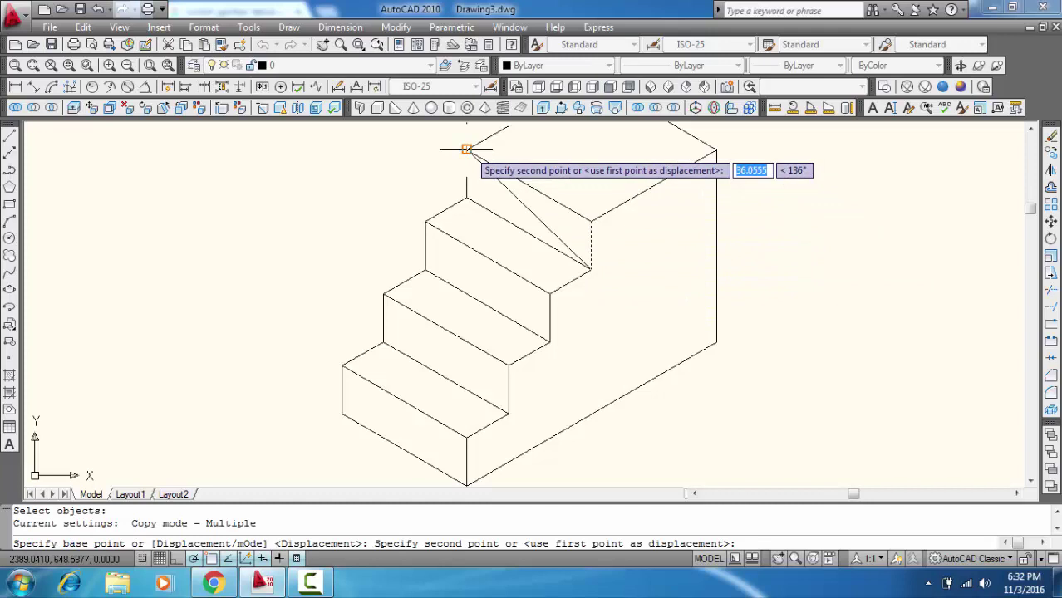
scroll(630, 300, up, 1)
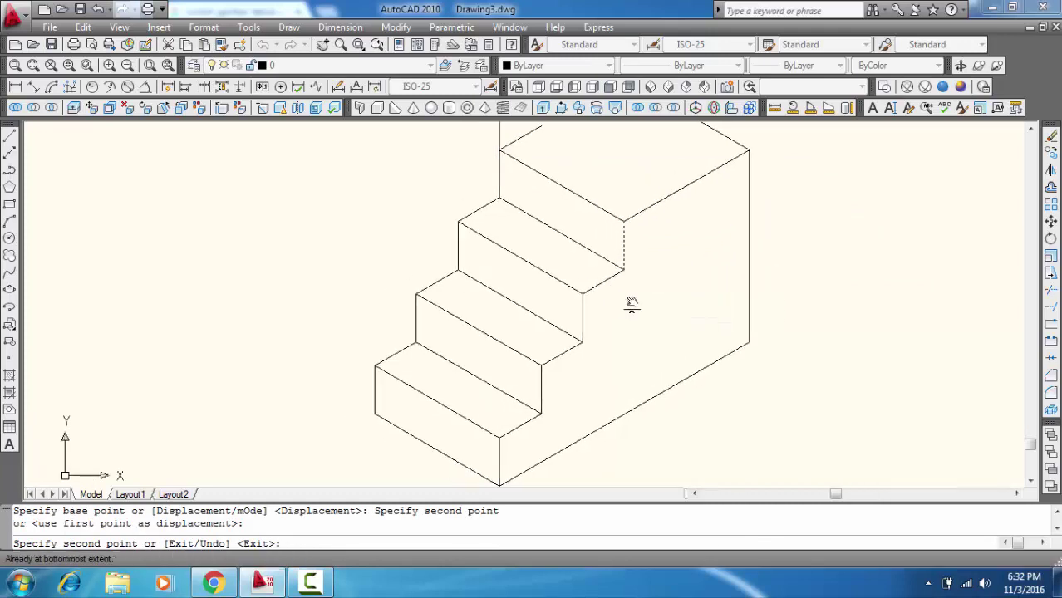
scroll(651, 307, up, 1)
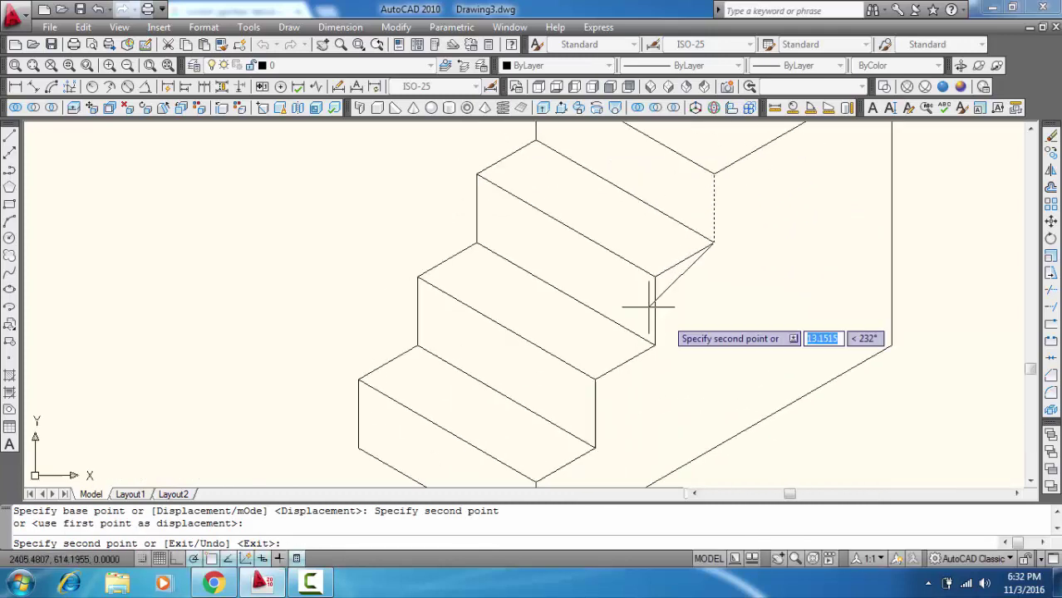
click(172, 67)
key(Escape)
click(172, 67)
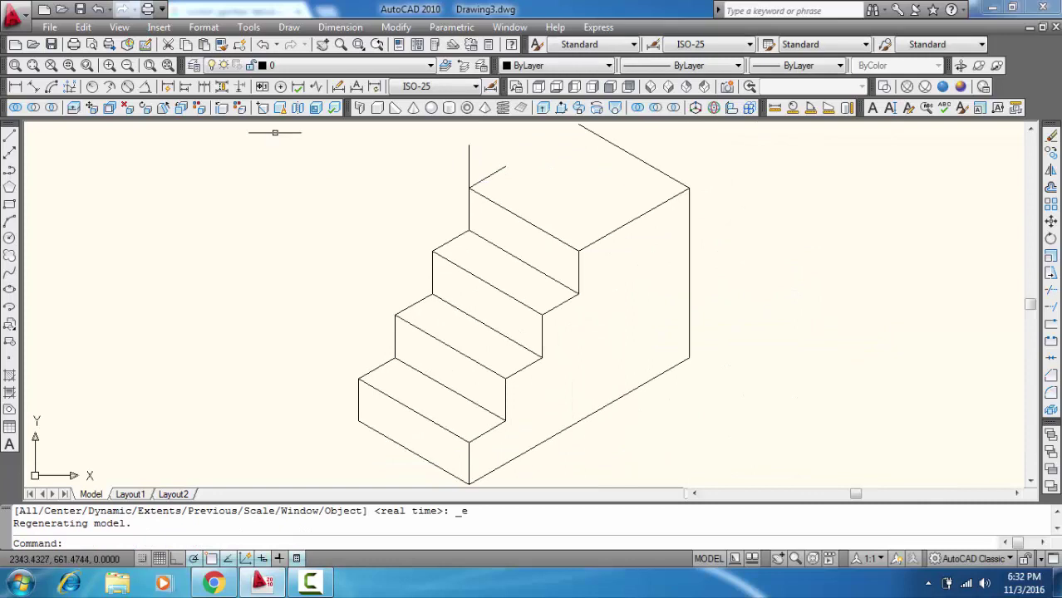
middle_drag(609, 184, 593, 229)
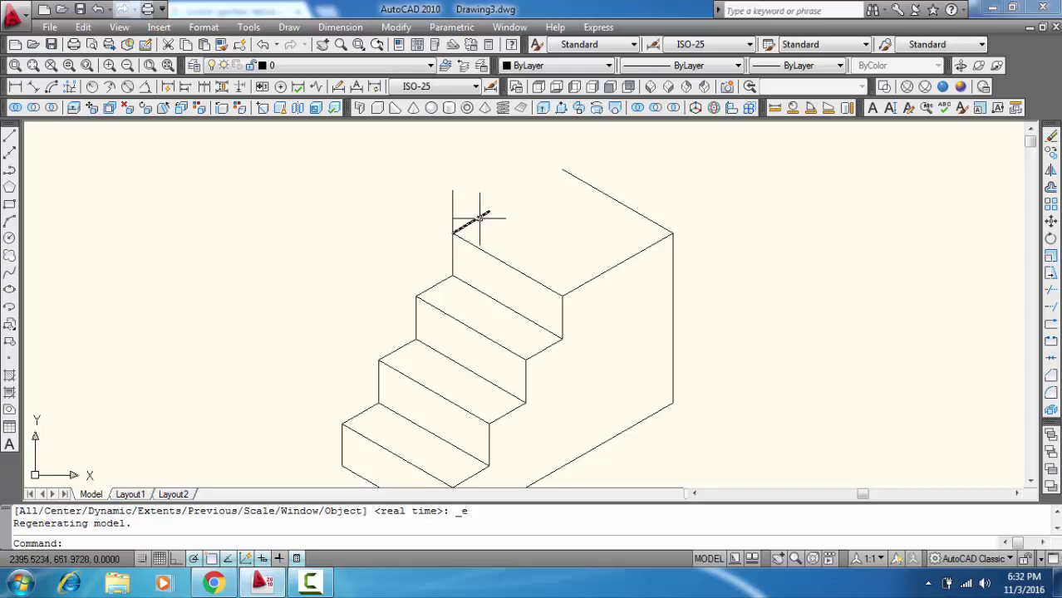
mouse_move(486, 172)
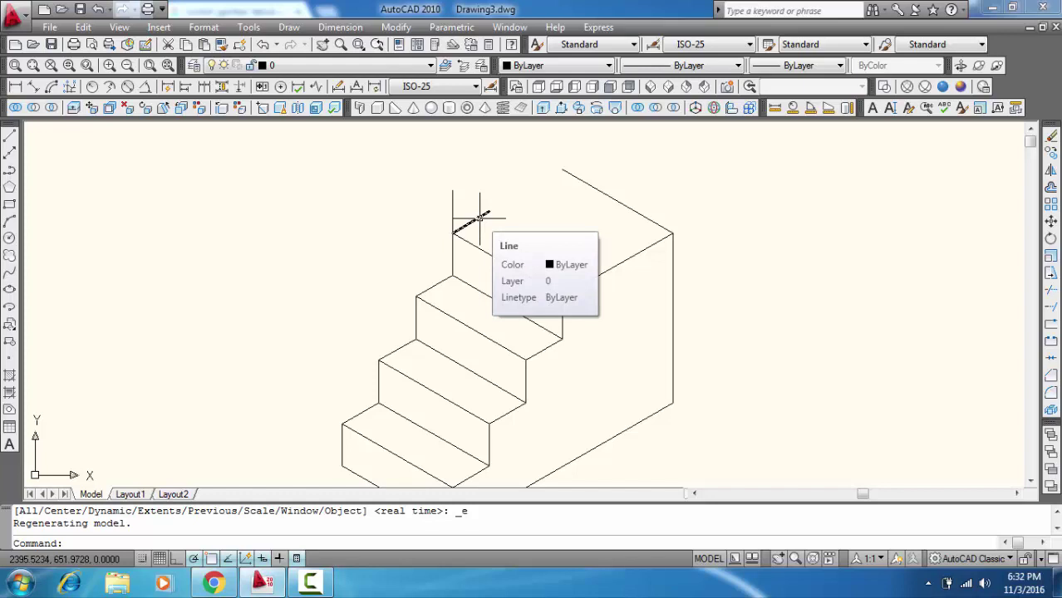
Copy the short vertical line to the top landing's far corner.
click(452, 211)
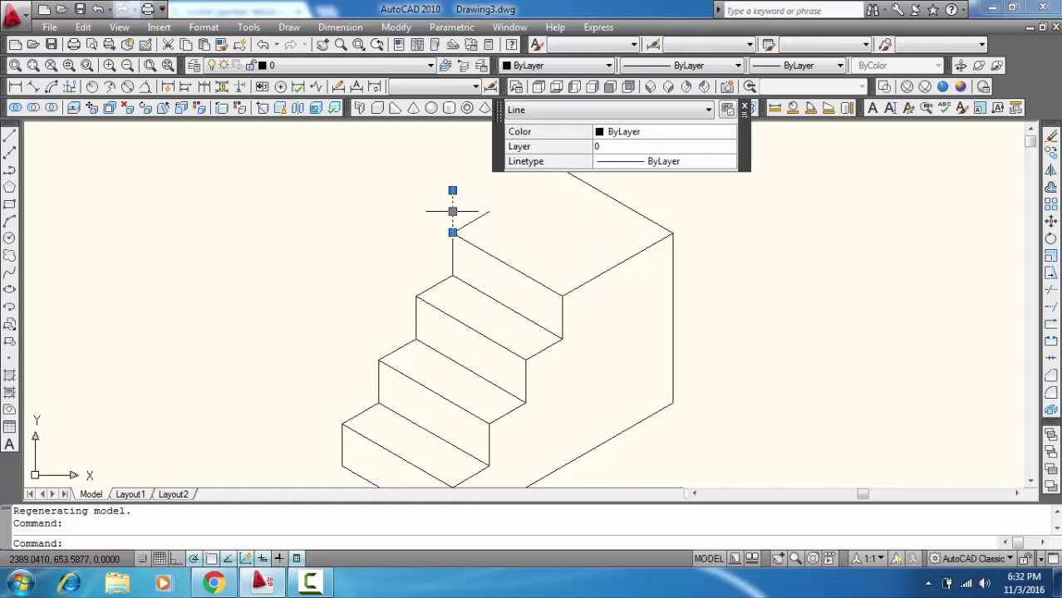
right_click(452, 211)
click(514, 349)
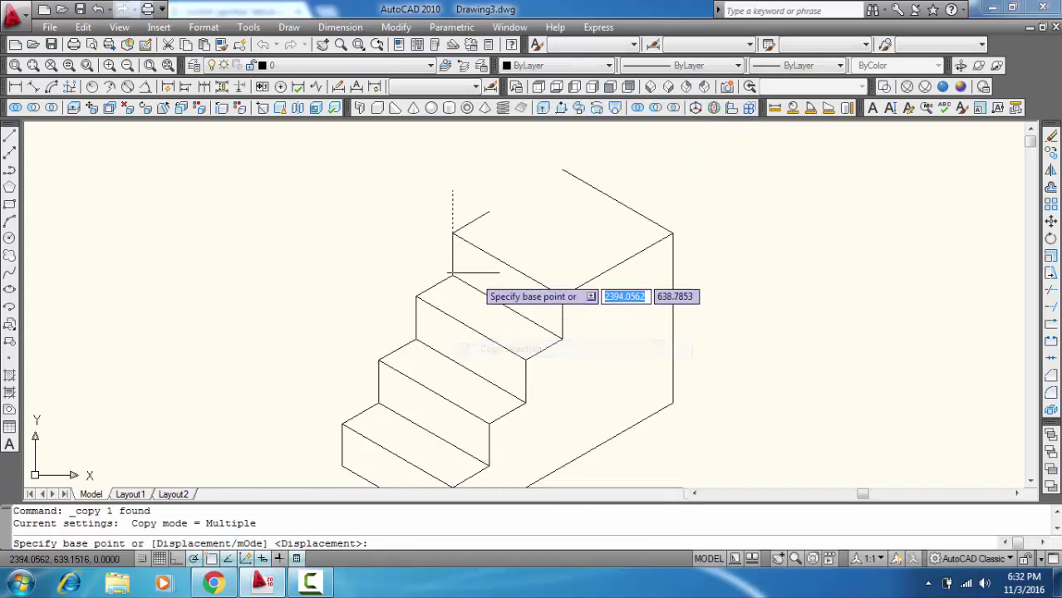
click(452, 233)
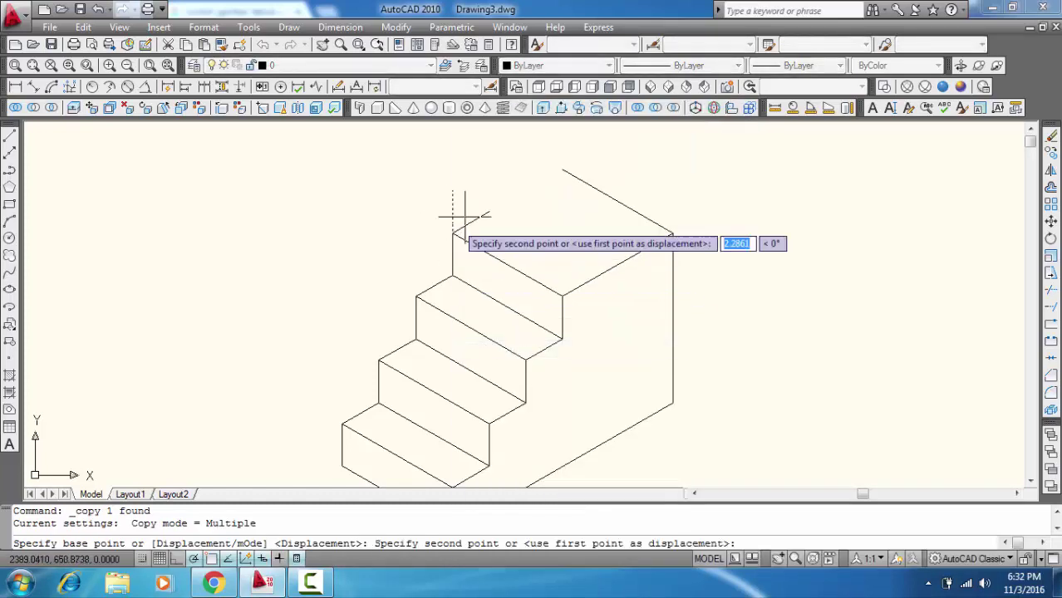
click(561, 171)
key(Escape)
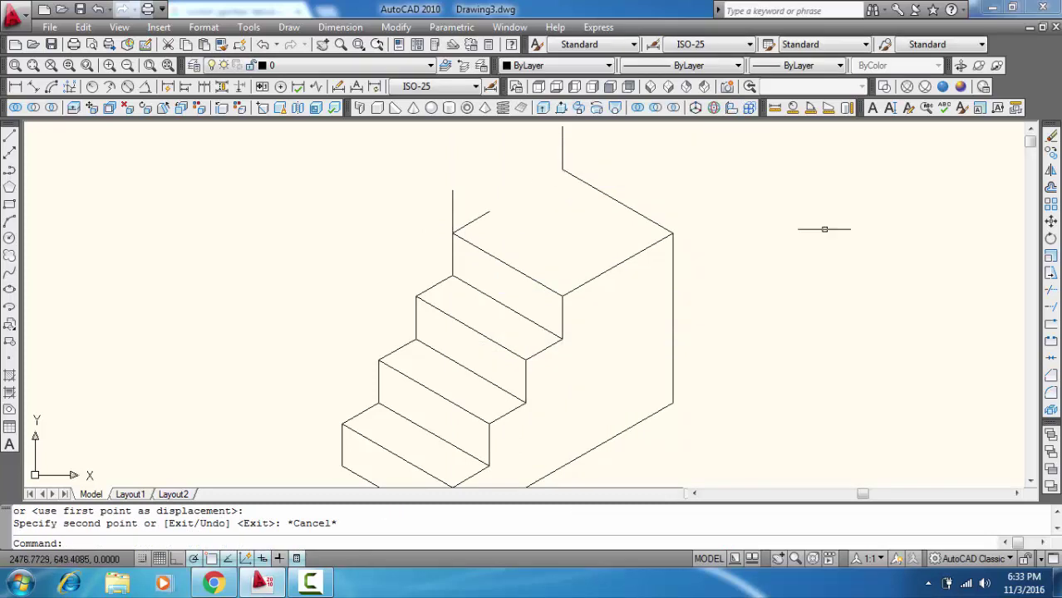
Extend the slanted stub to meet the landing's right back edge.
click(1052, 308)
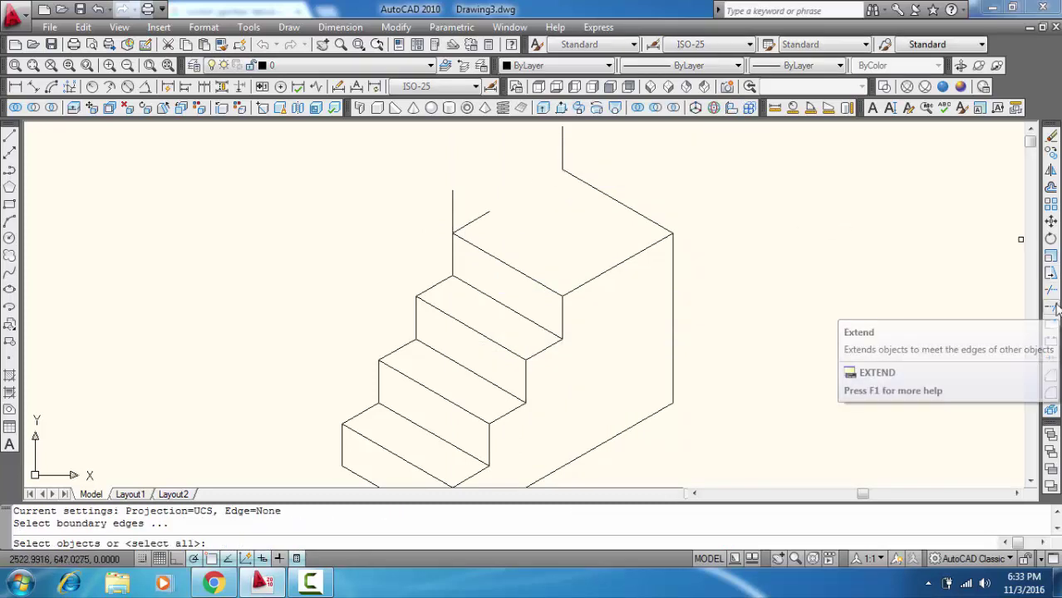
click(609, 197)
key(Return)
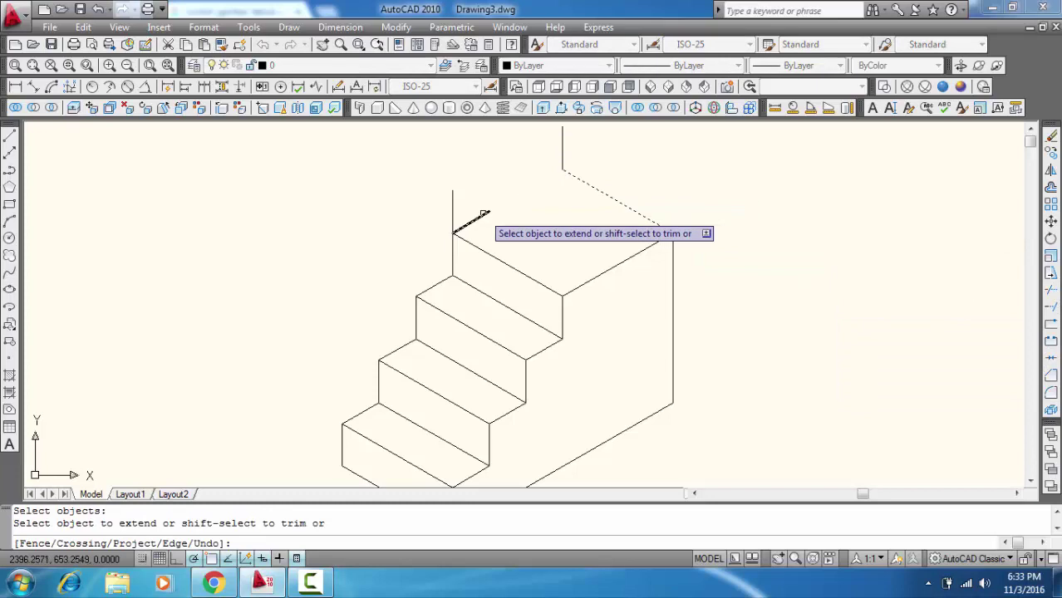
click(482, 214)
key(Escape)
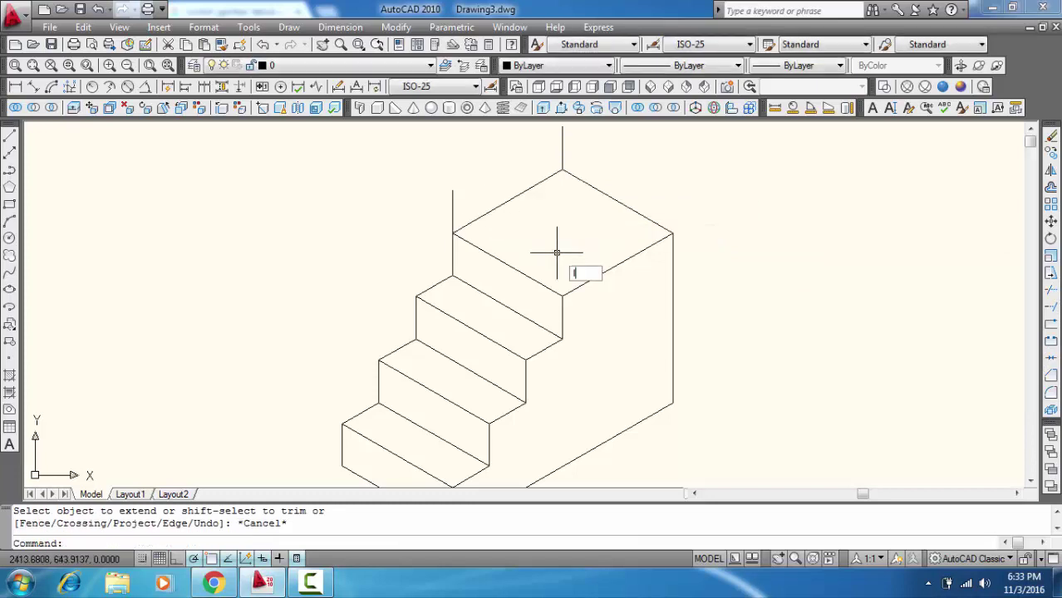
key(Return)
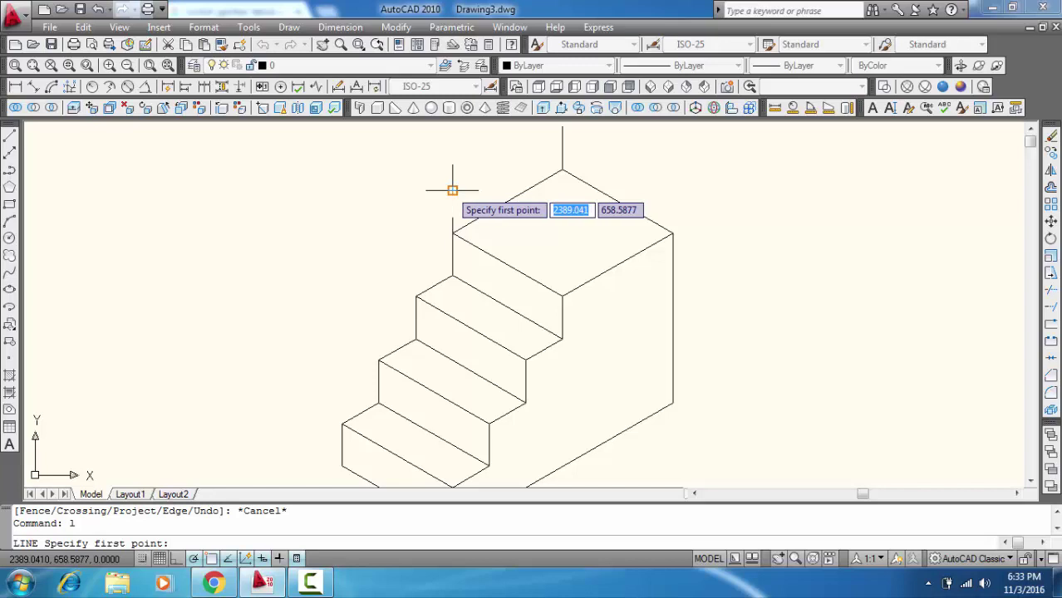
With Ortho off, draw a 10-unit line at 150° from the vertical line's top.
click(453, 190)
key(F8)
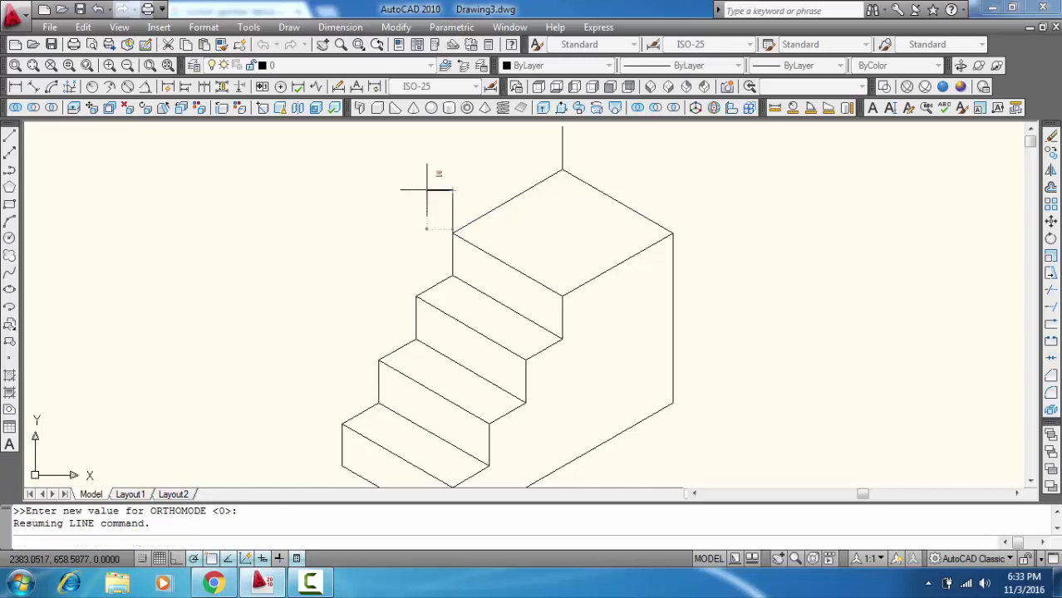
text(<150)
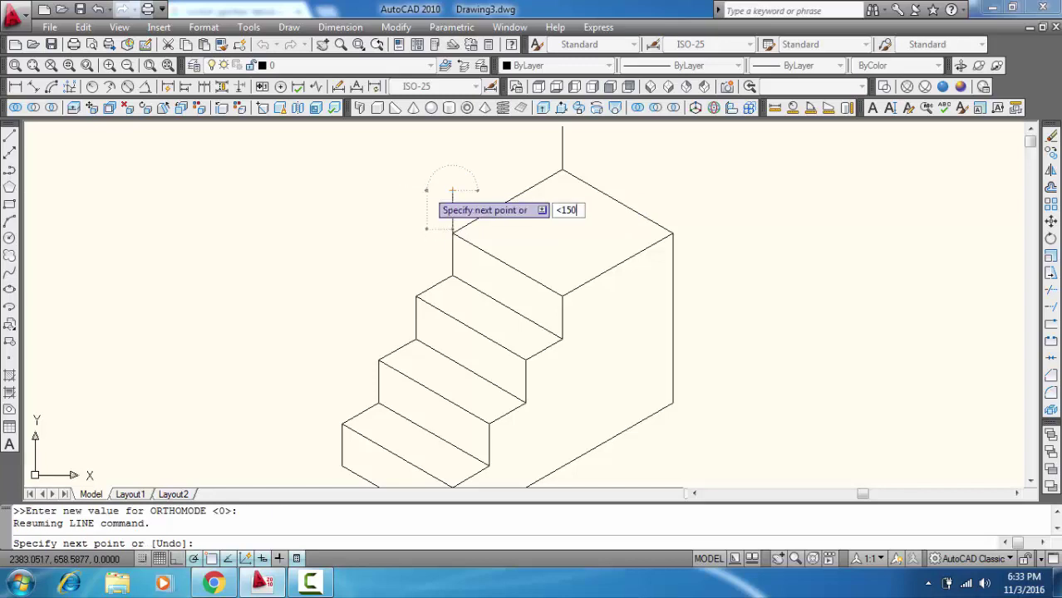
key(Return)
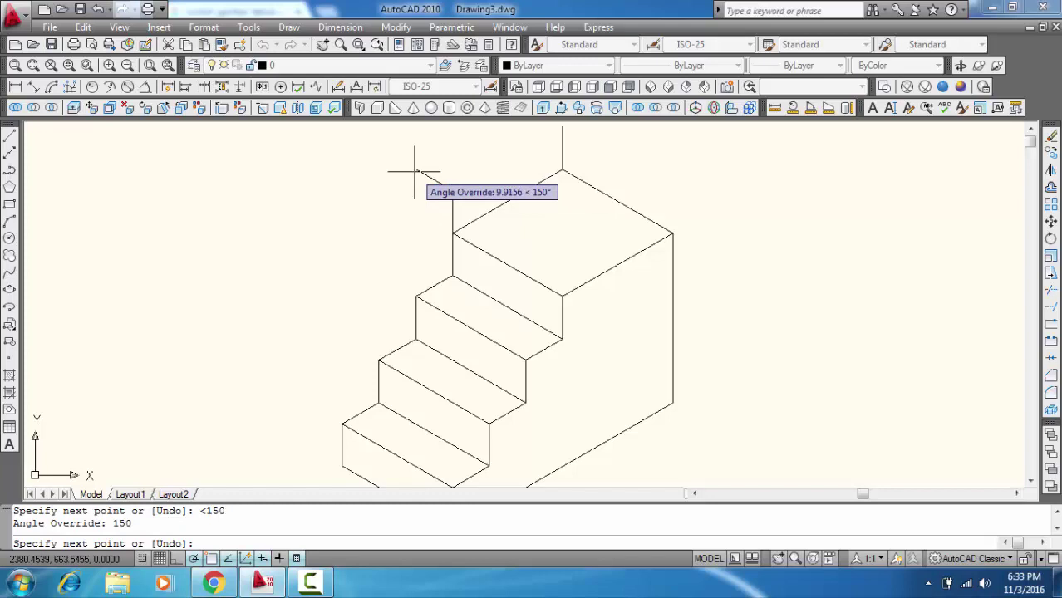
text(10)
key(Return)
key(Return)
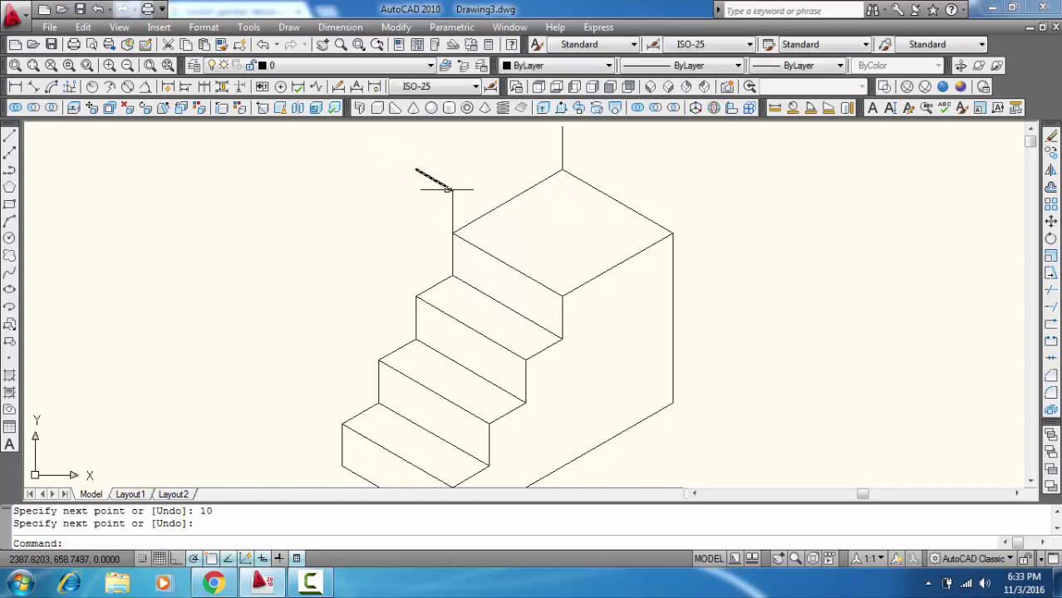
middle_drag(485, 202, 484, 279)
Copy the riser and 150° tread line end to end three times up and to the left.
click(394, 225)
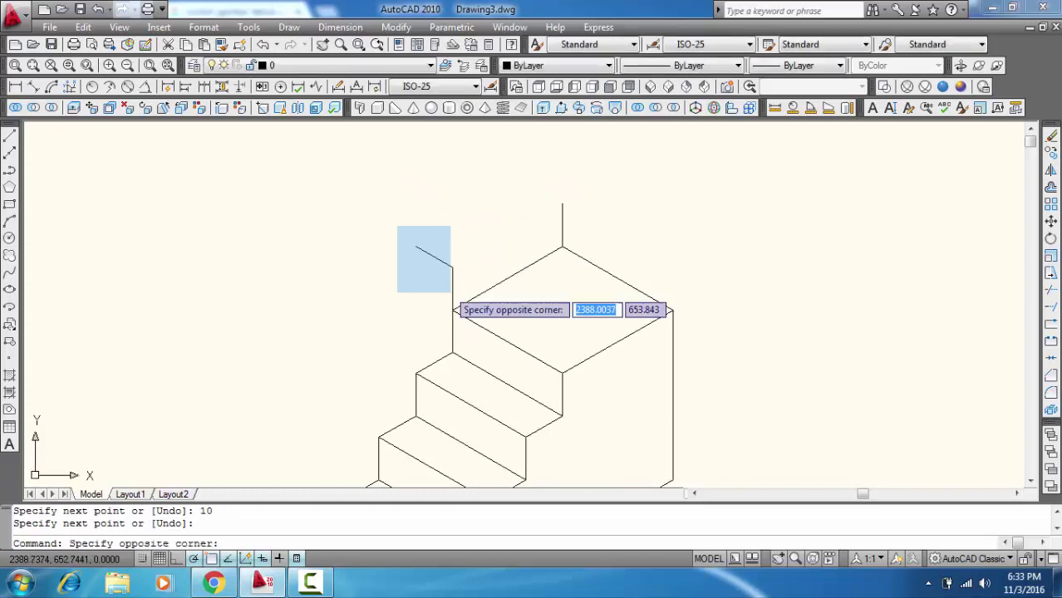
click(476, 308)
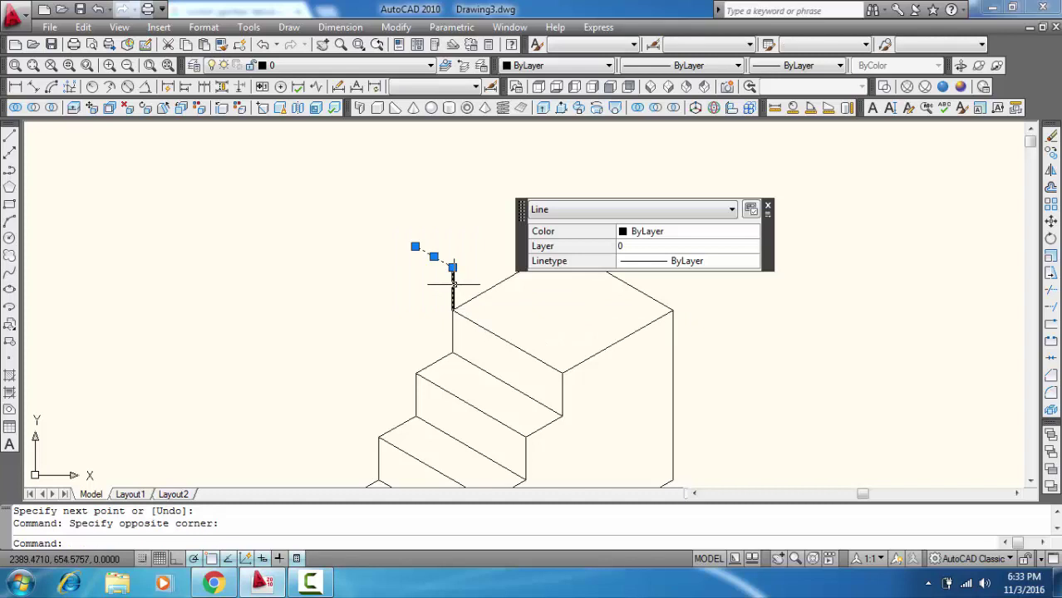
right_click(453, 285)
click(505, 352)
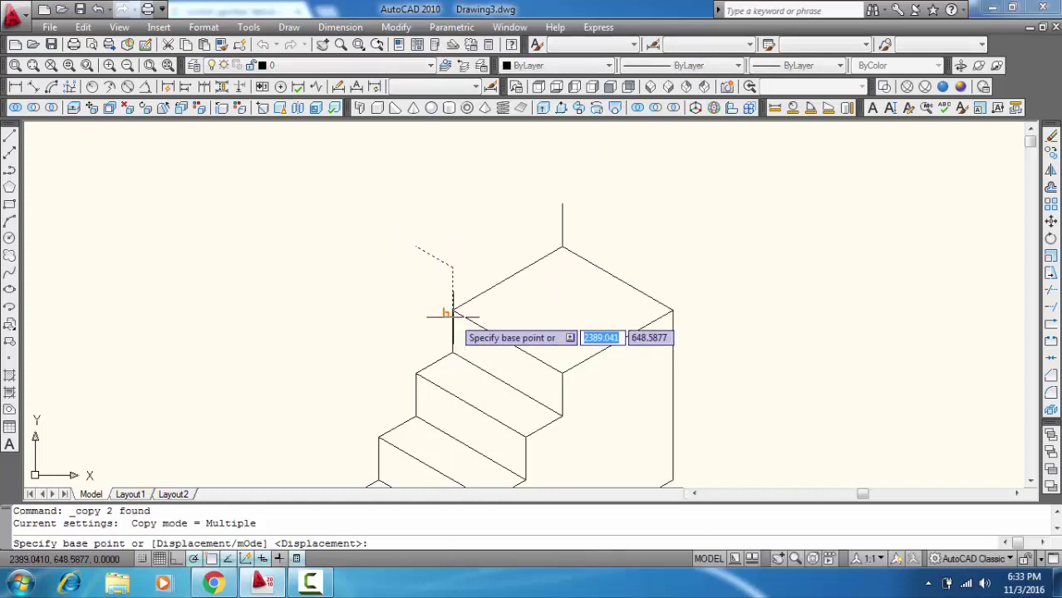
click(452, 311)
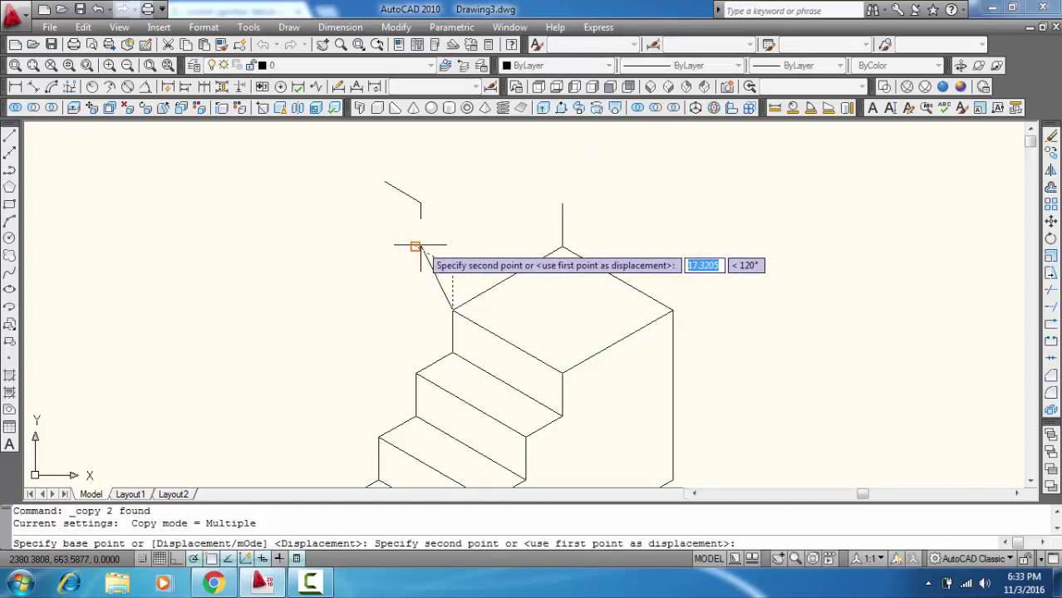
click(414, 244)
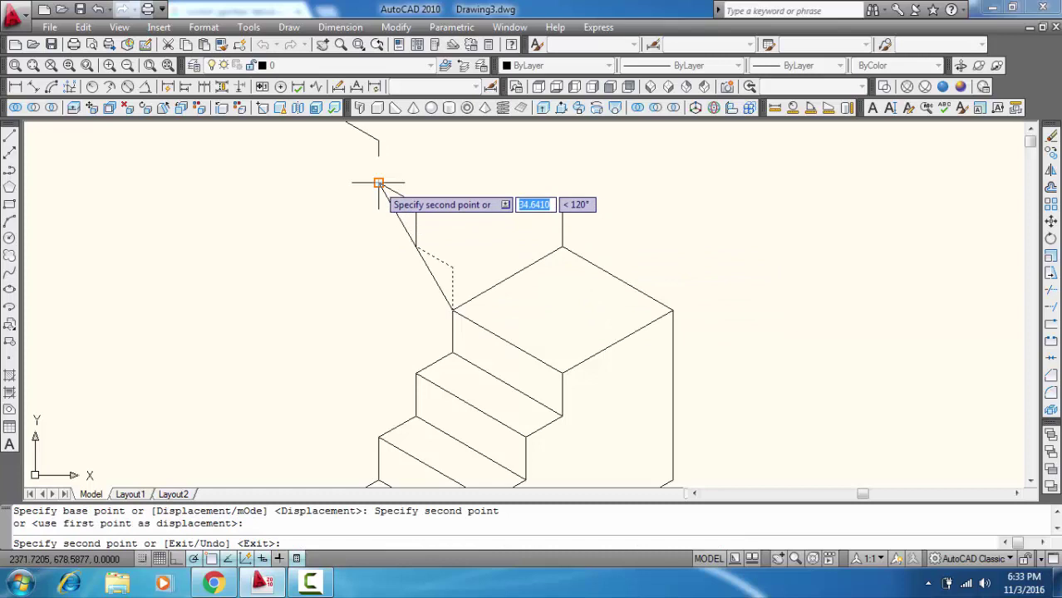
click(378, 183)
middle_drag(378, 181, 427, 285)
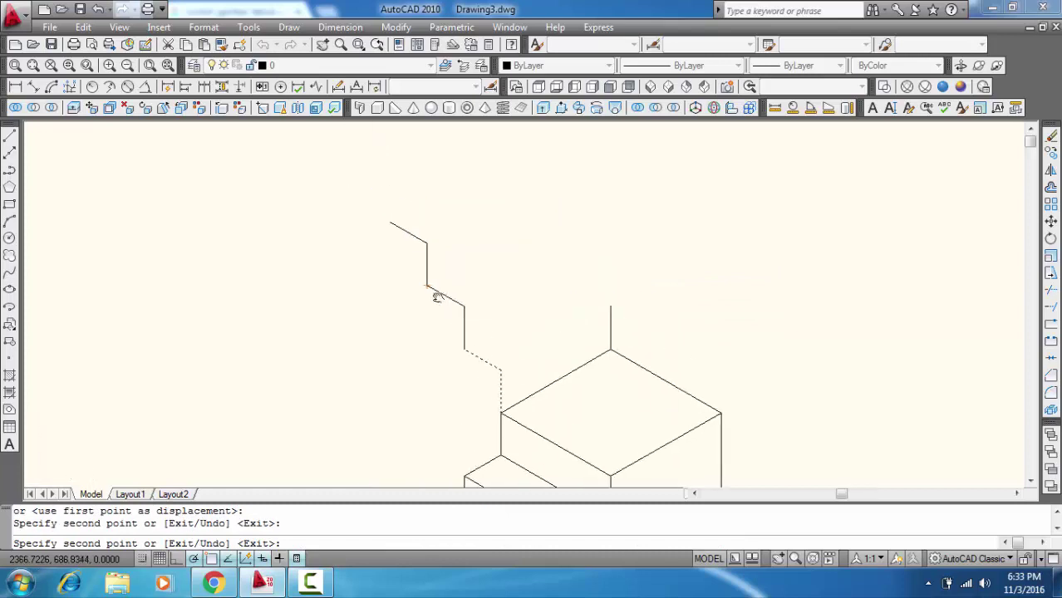
click(383, 223)
key(Return)
scroll(422, 245, down, 4)
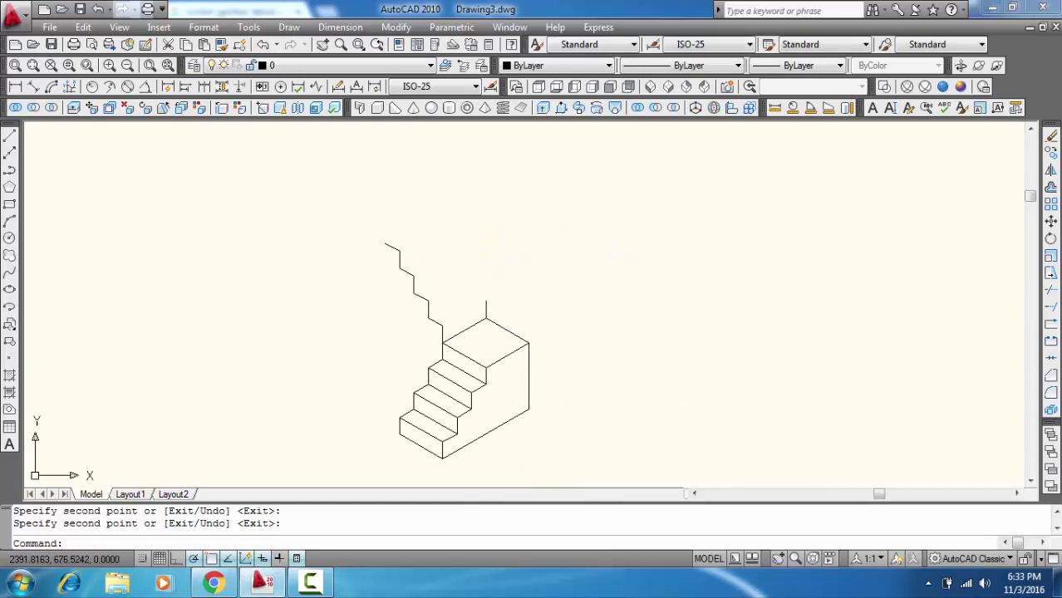
scroll(444, 270, up, 2)
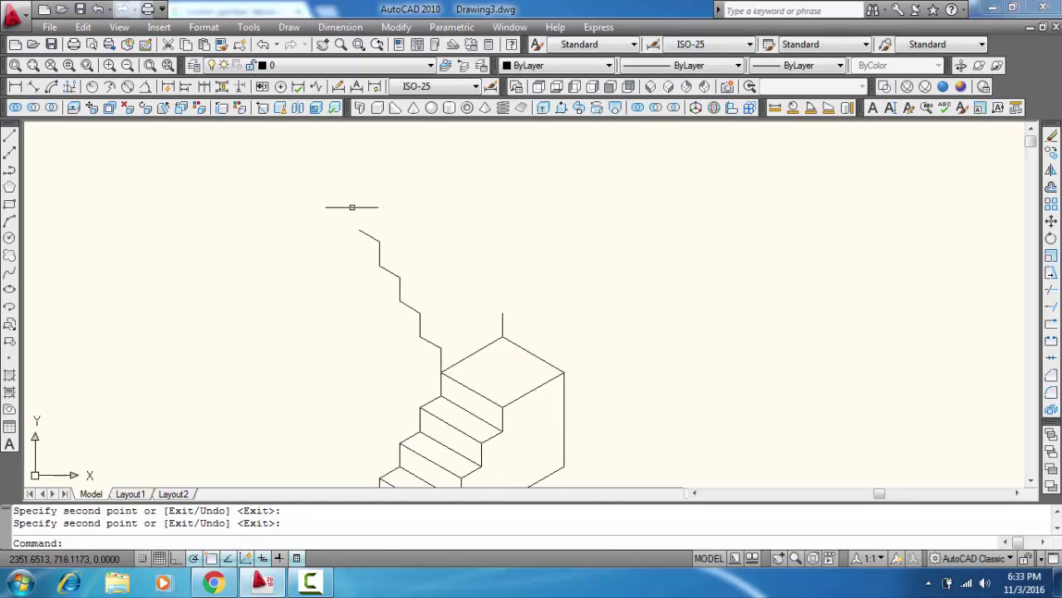
Copy the whole zigzag of step lines to the landing's back corner.
click(348, 207)
click(435, 345)
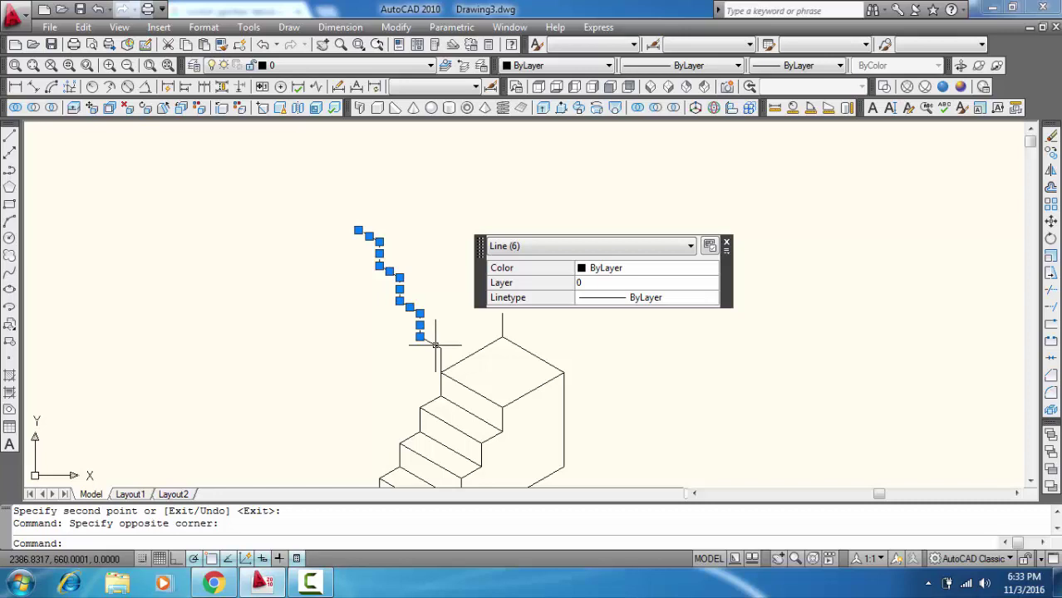
right_click(434, 345)
click(469, 348)
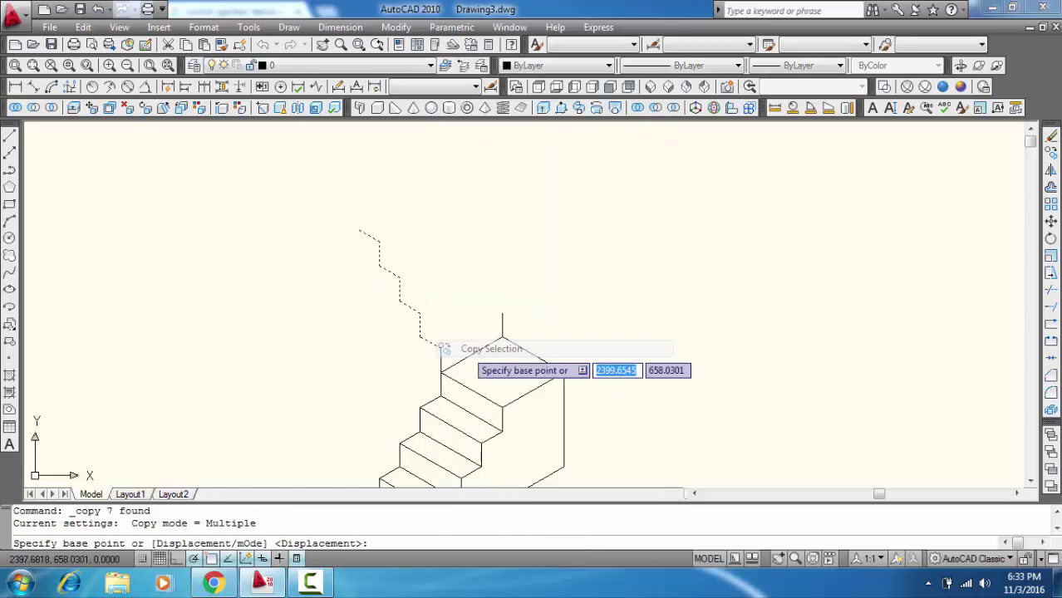
click(440, 346)
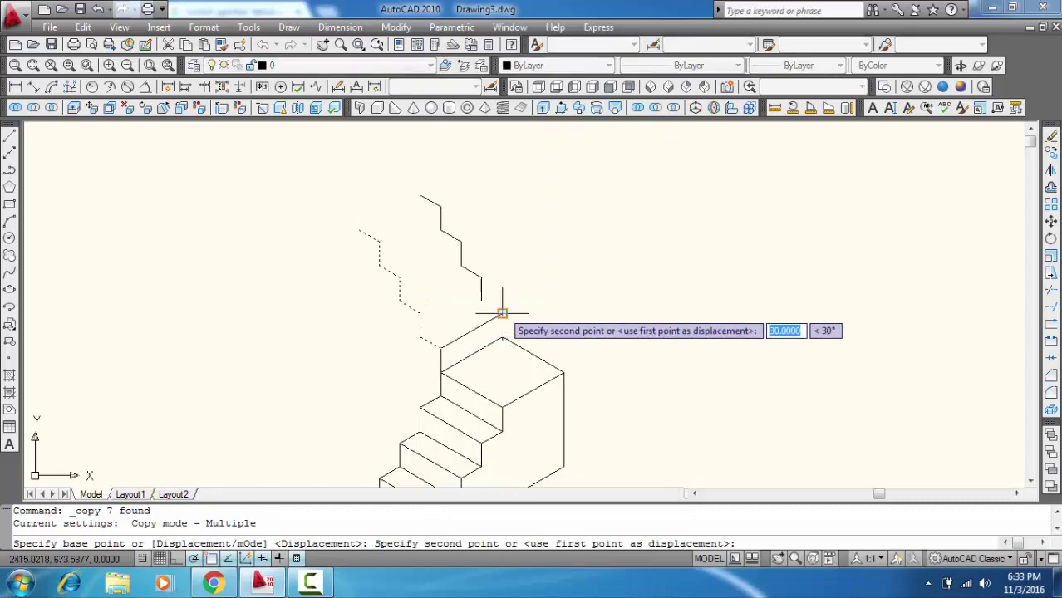
click(502, 312)
key(Return)
Copy the landing's back-left edge to each step point up to the top of the upper flight.
key(Return)
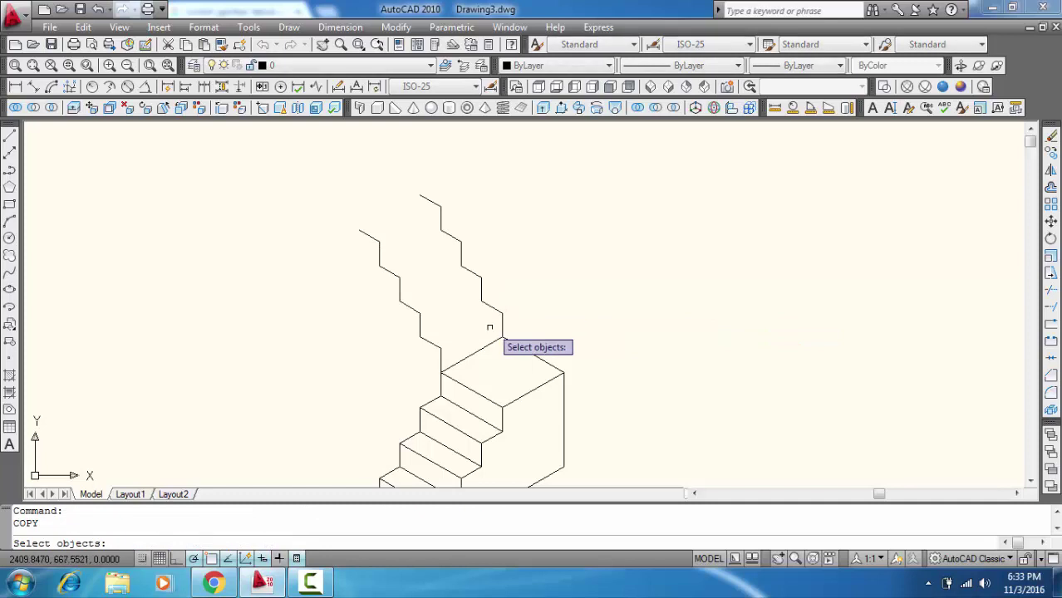
click(479, 350)
key(Return)
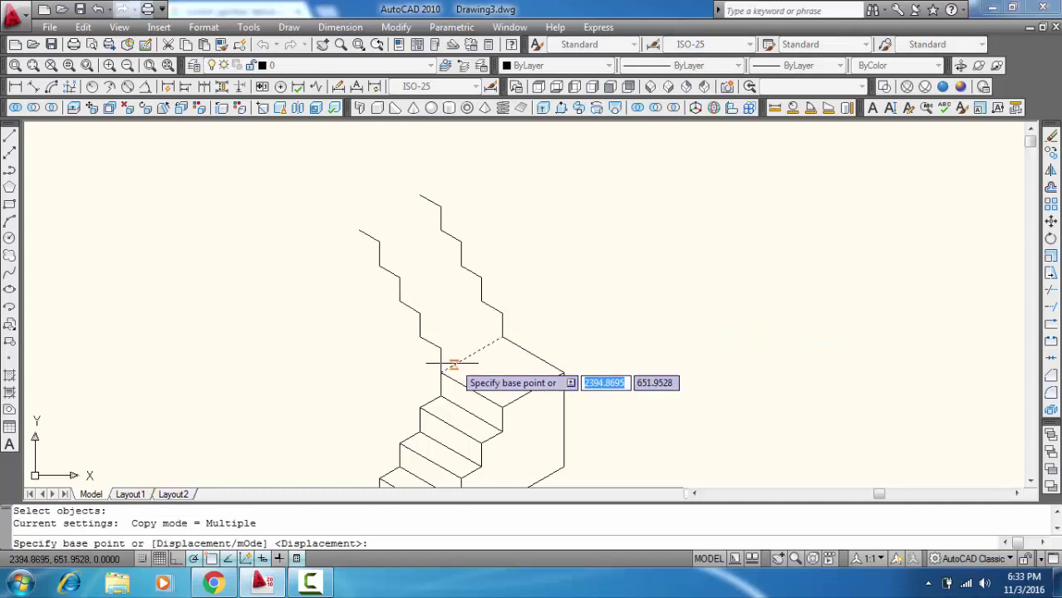
click(440, 366)
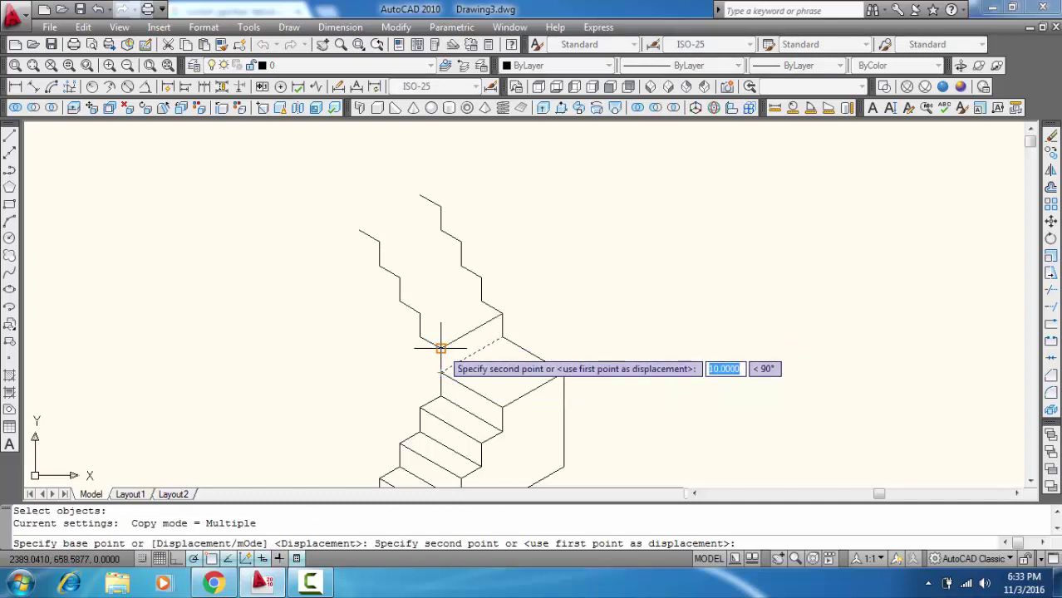
click(440, 348)
click(420, 337)
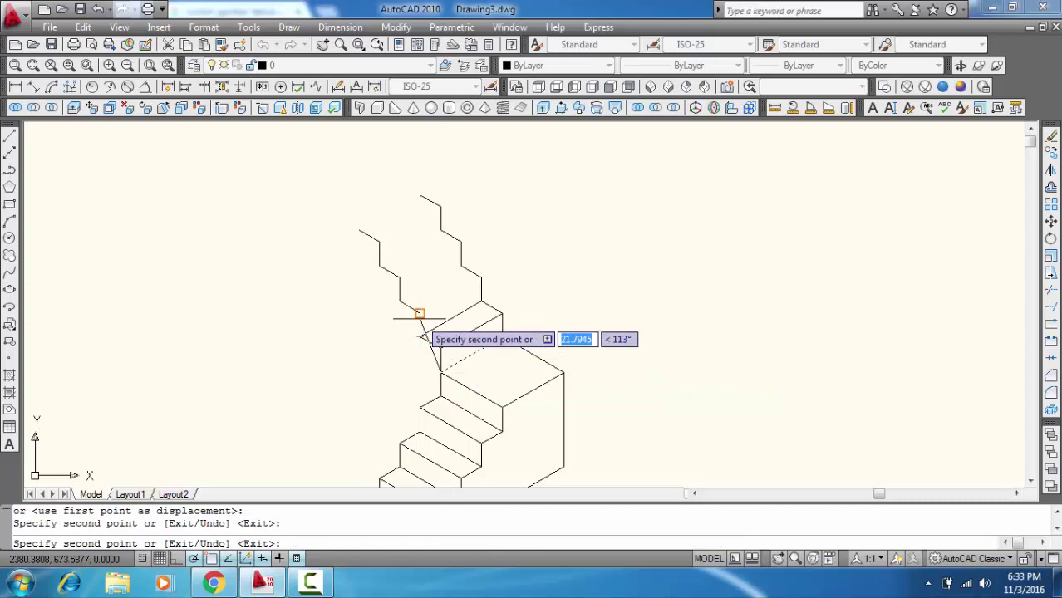
click(413, 304)
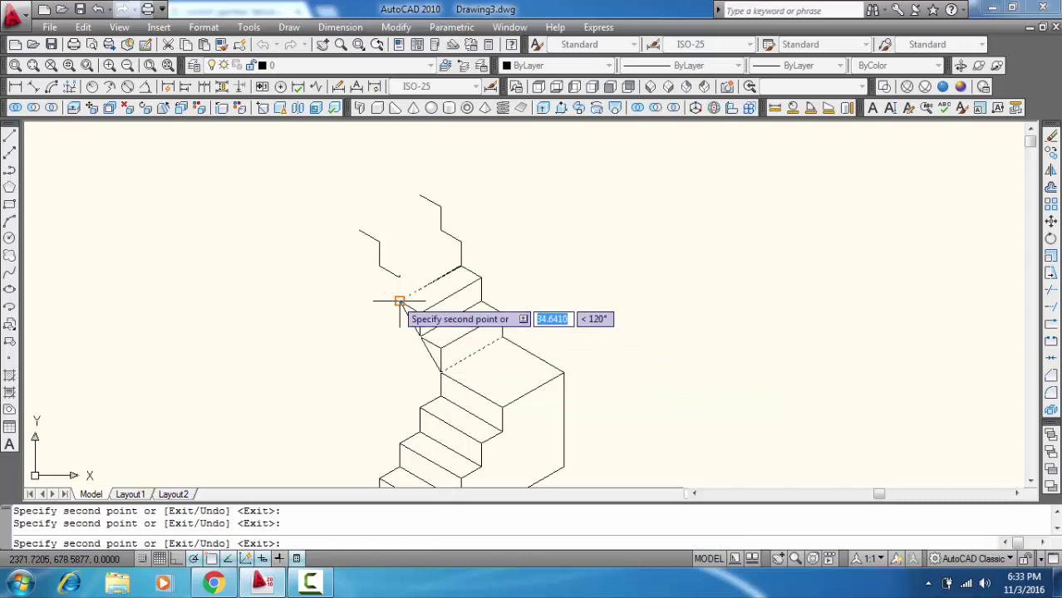
click(399, 301)
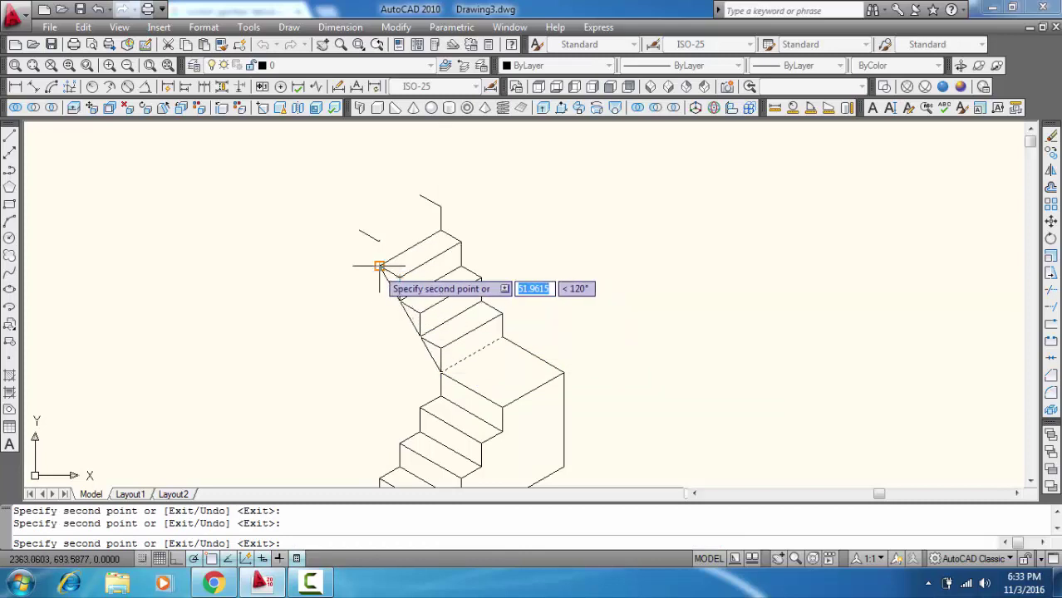
click(378, 265)
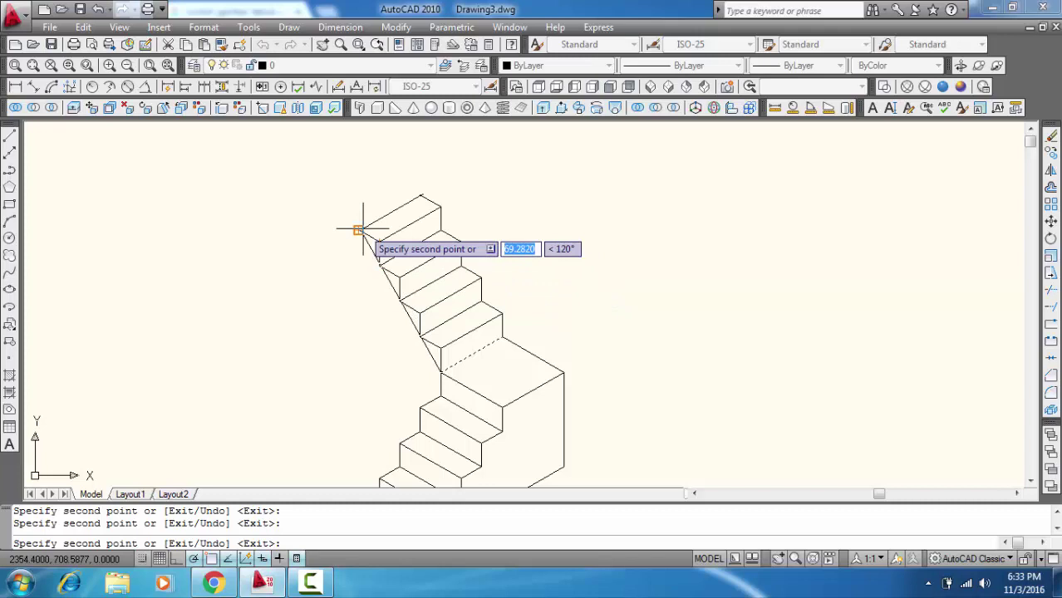
click(357, 230)
key(Return)
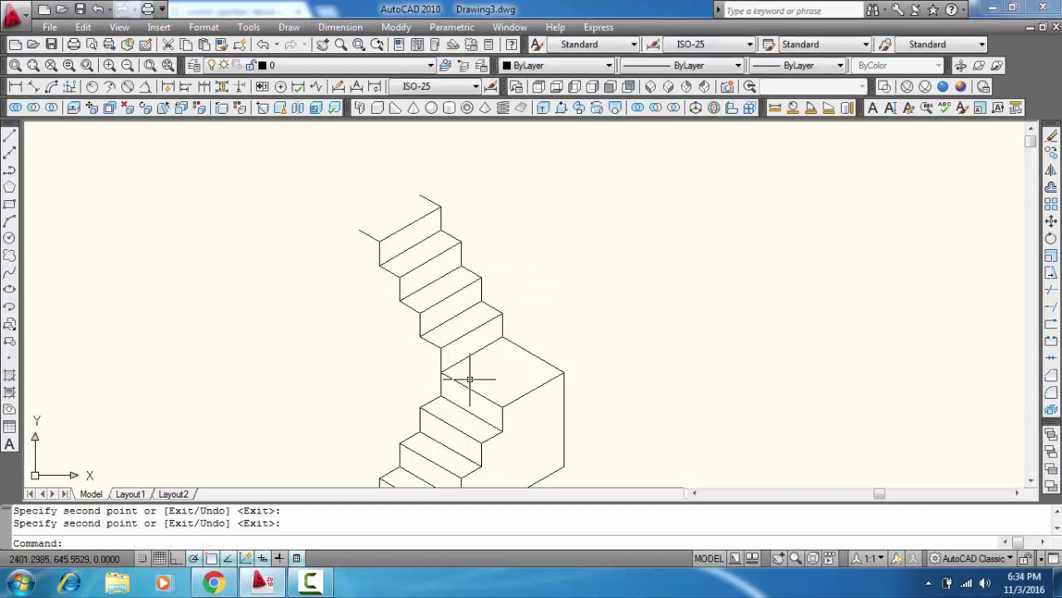
Copy the bottom step's short edge to the middle landing's lower front corner using CO.
middle_drag(470, 380, 450, 286)
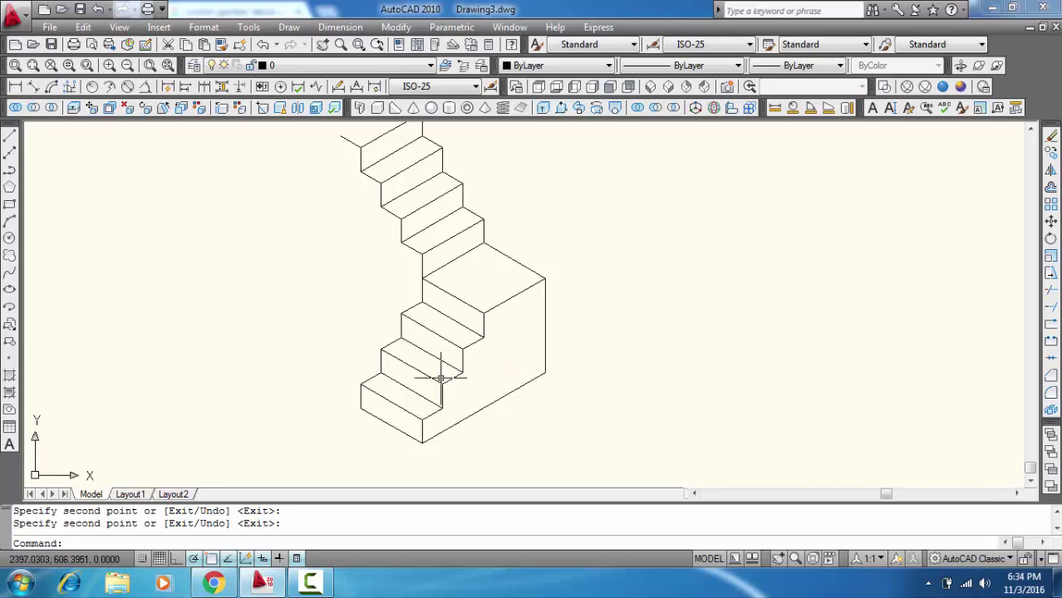
text(co)
key(Return)
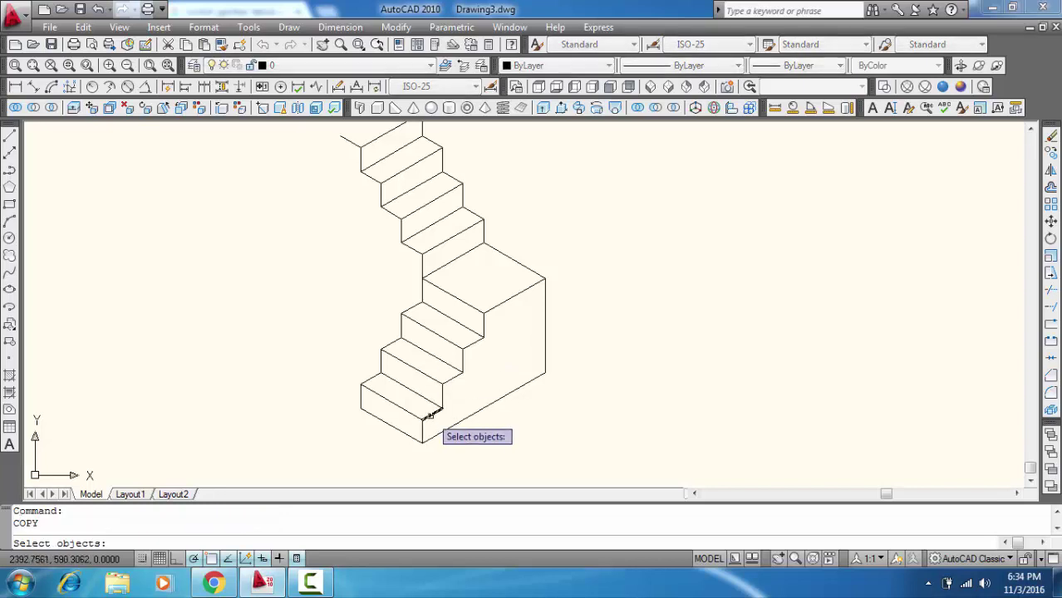
click(427, 419)
key(Return)
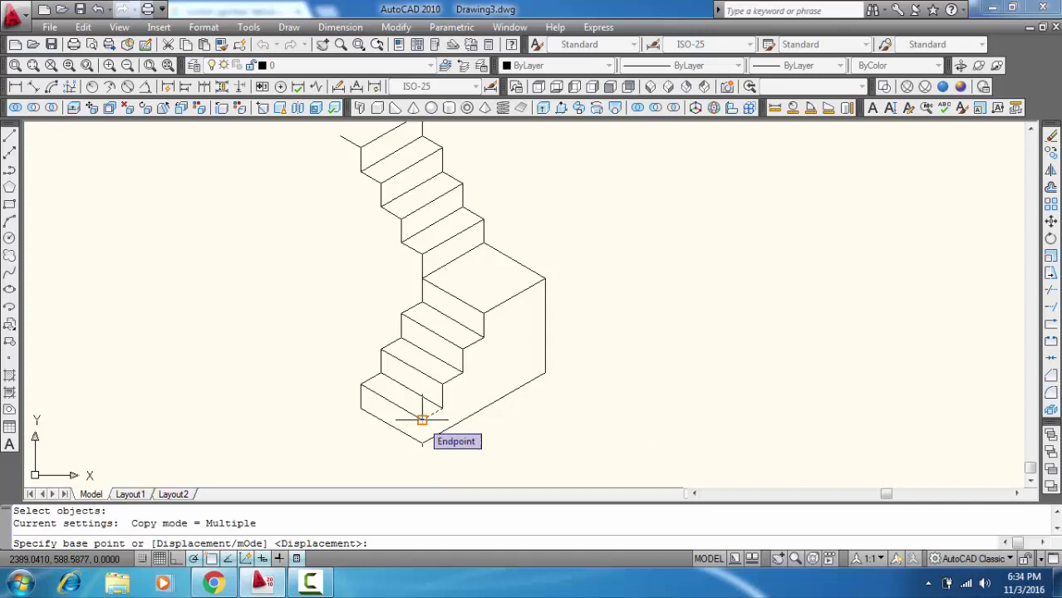
click(422, 419)
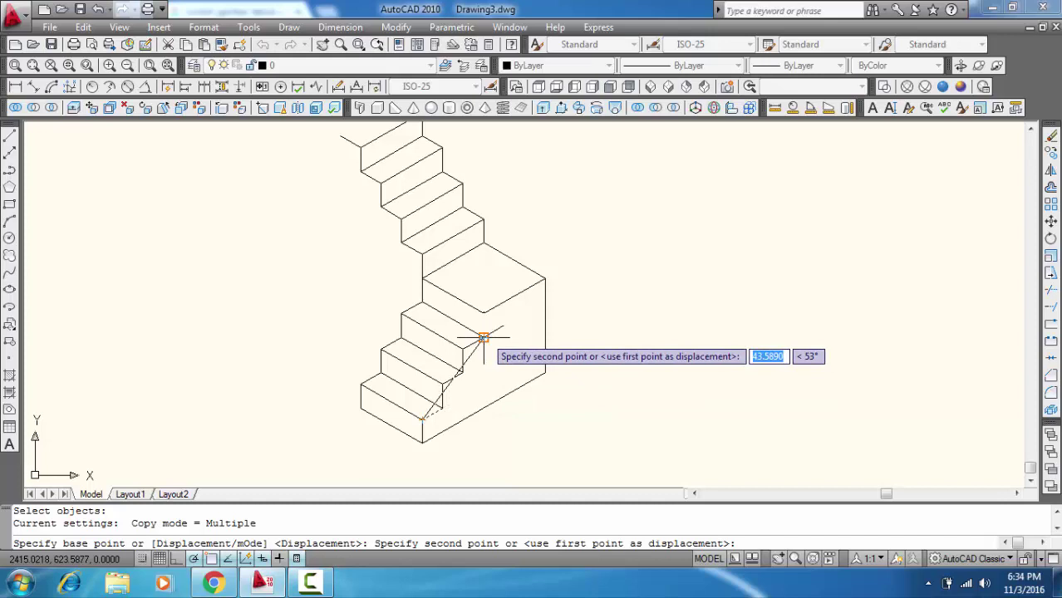
click(483, 339)
key(Return)
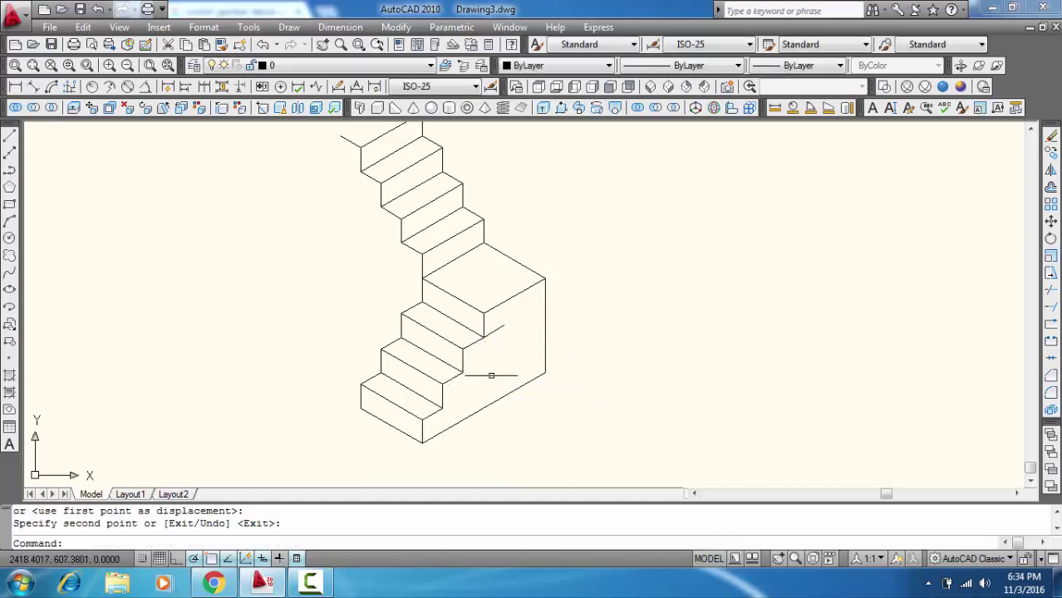
Draw the lower flight's sloped underside up from its bottom corner, erasing the temporary vertical and leftover lines.
key(Return)
click(442, 408)
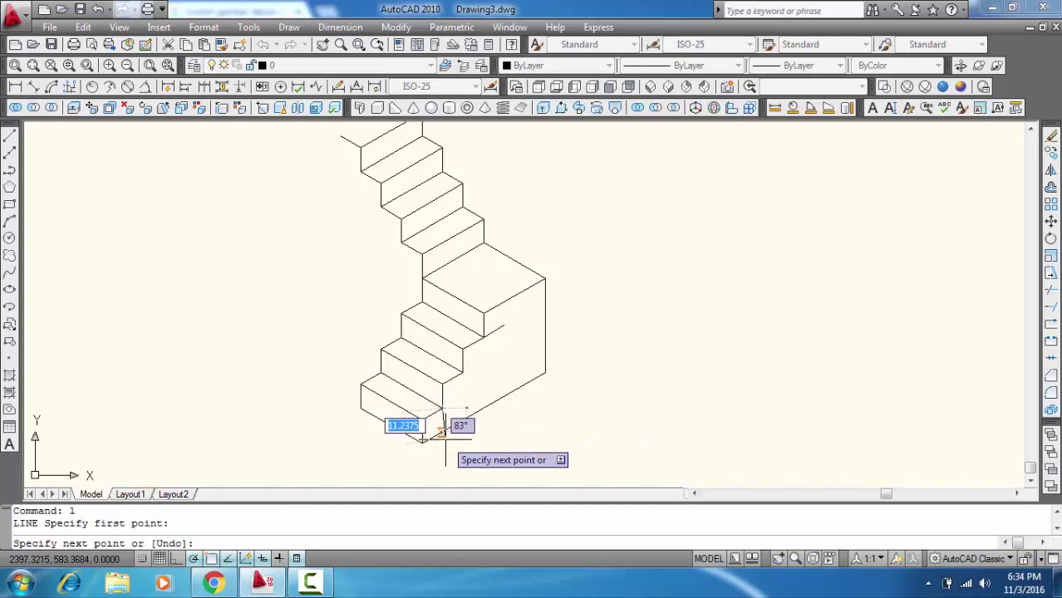
click(442, 432)
key(Return)
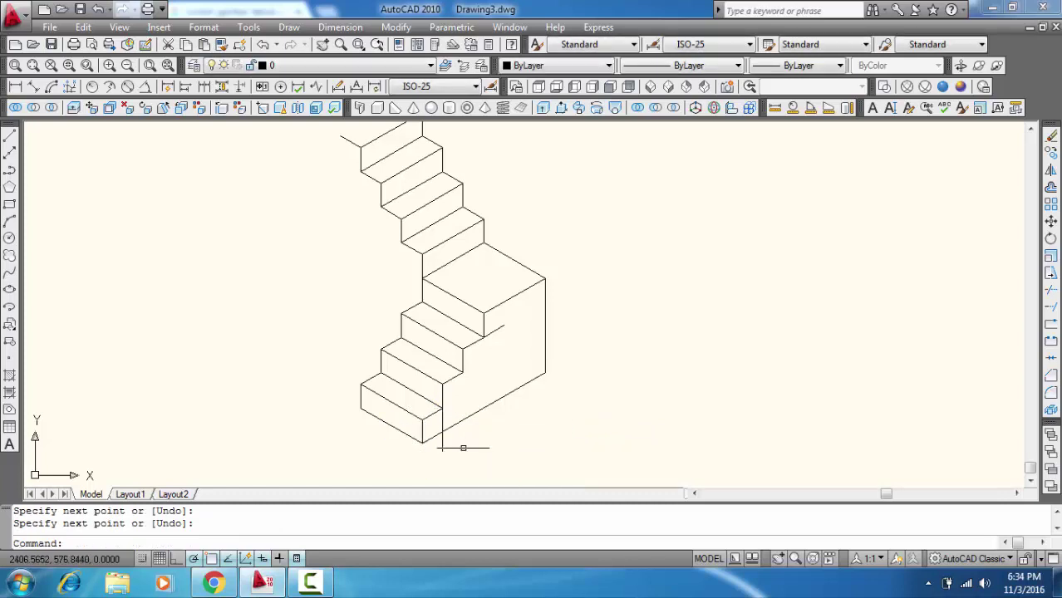
text(l)
key(Return)
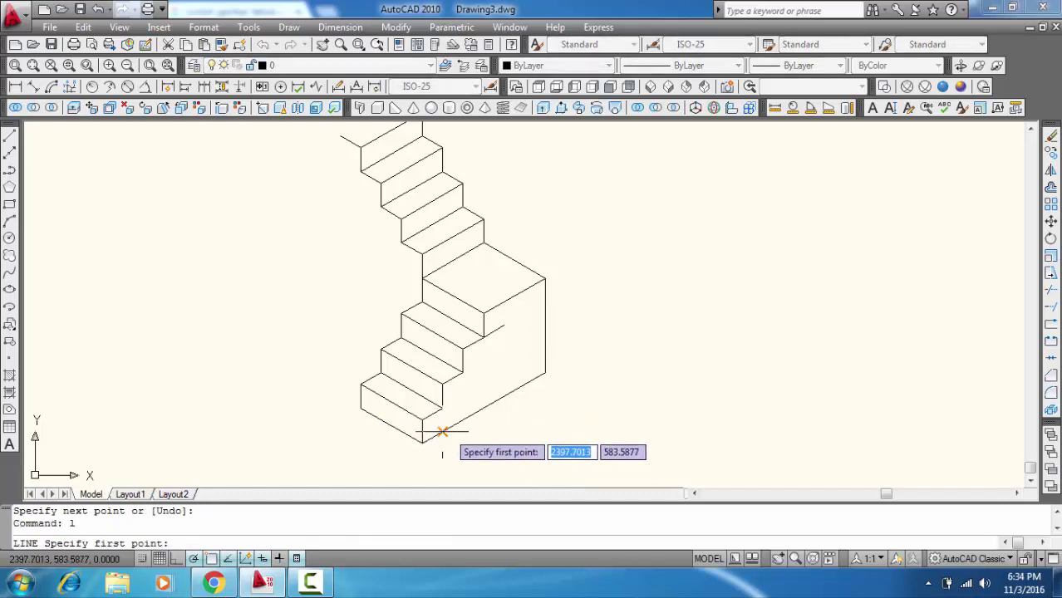
click(442, 432)
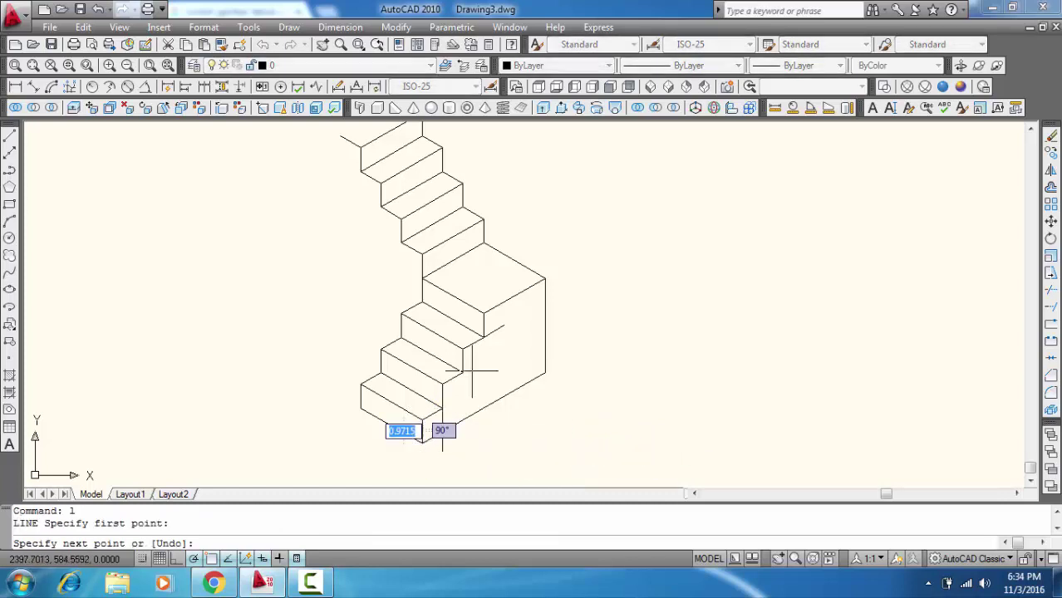
click(503, 325)
key(Return)
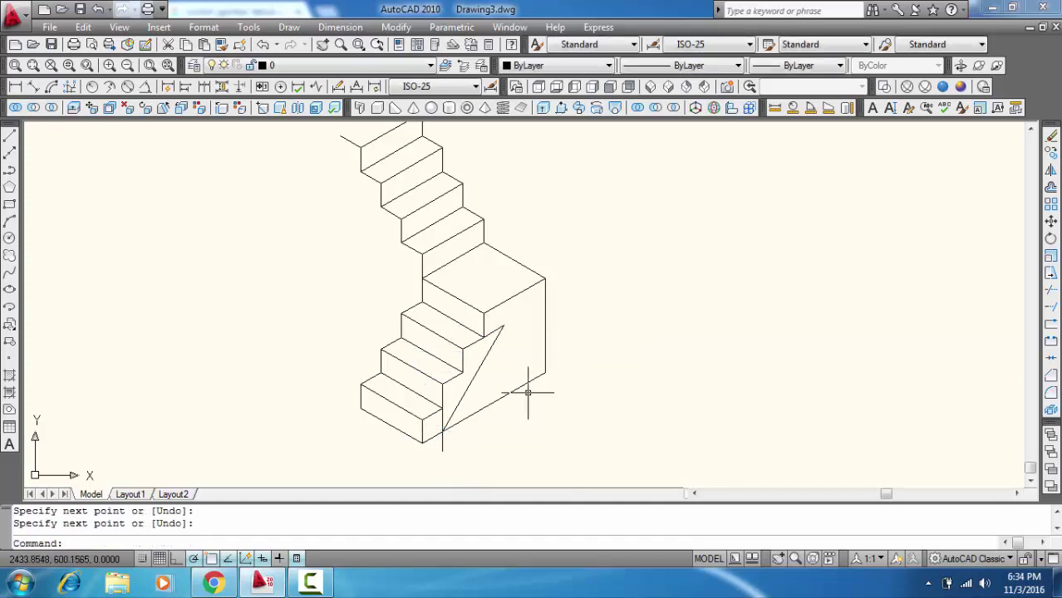
click(491, 332)
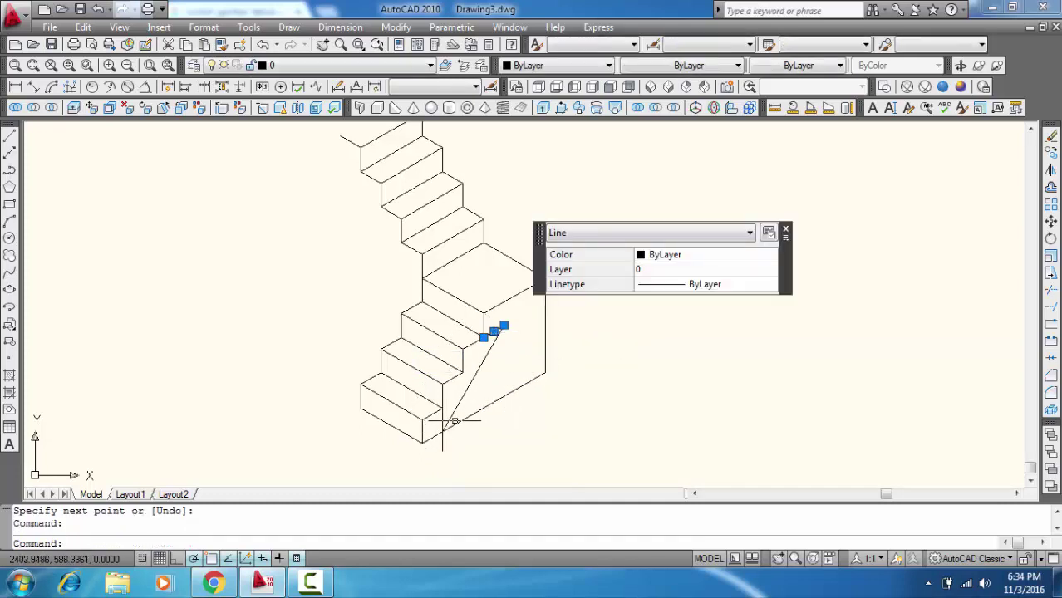
click(442, 433)
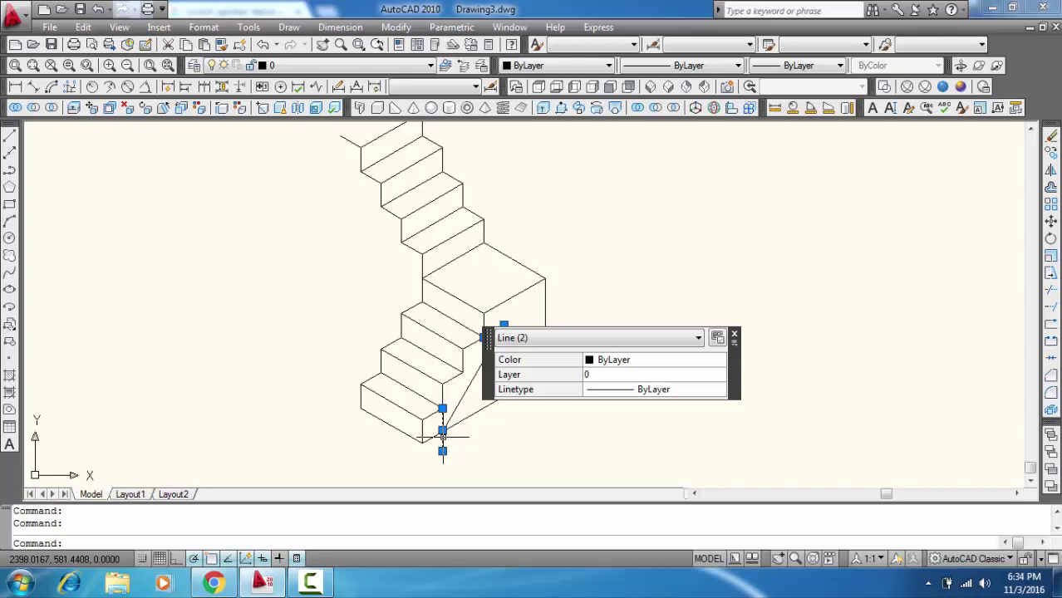
key(Delete)
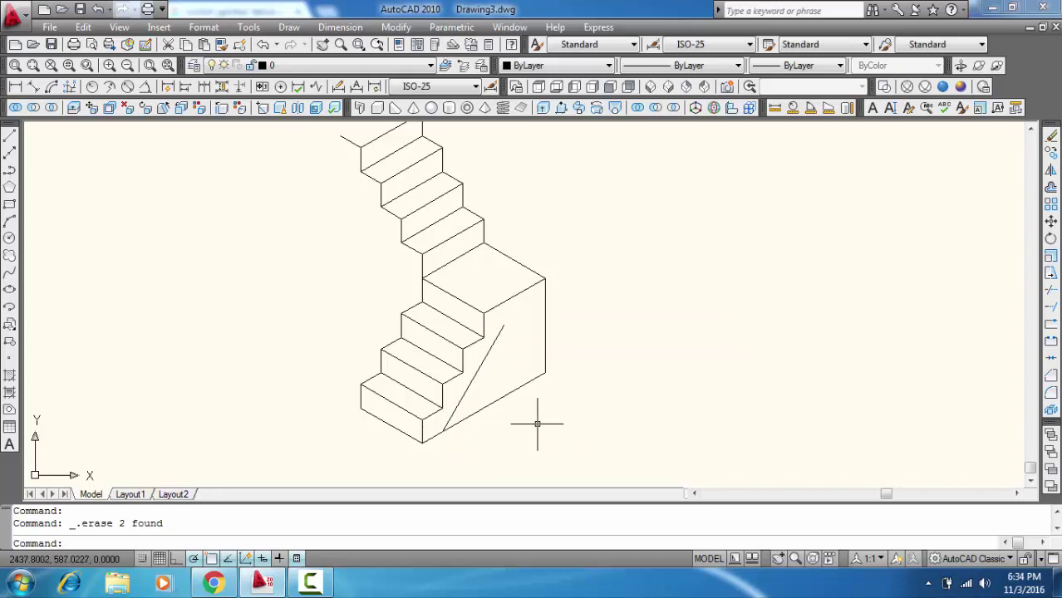
text(l)
Draw a 30° line from the sloped underside's top past the landing's side edge.
key(Return)
click(503, 324)
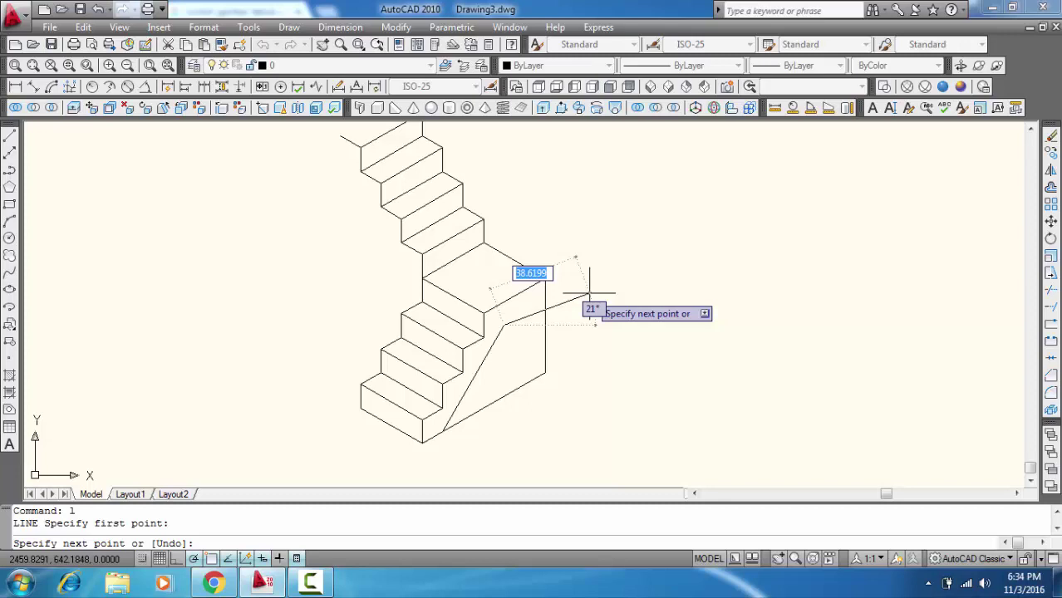
text(<30)
key(Return)
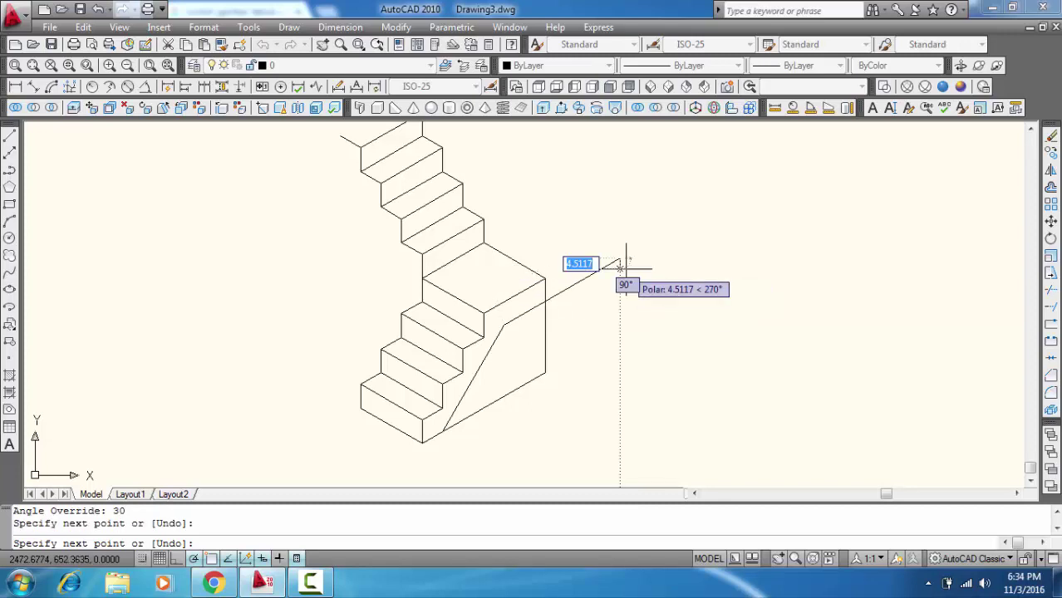
click(620, 264)
key(Return)
text(tr)
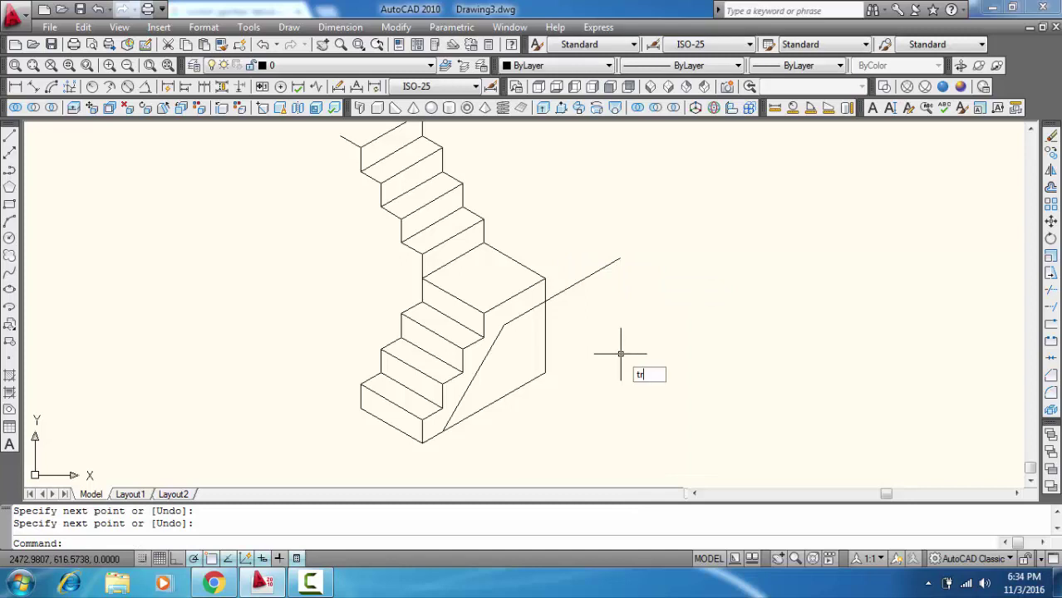
key(Return)
key(Return)
click(579, 237)
Trim the 30° line's overshoot and the lines beneath the middle landing.
click(625, 328)
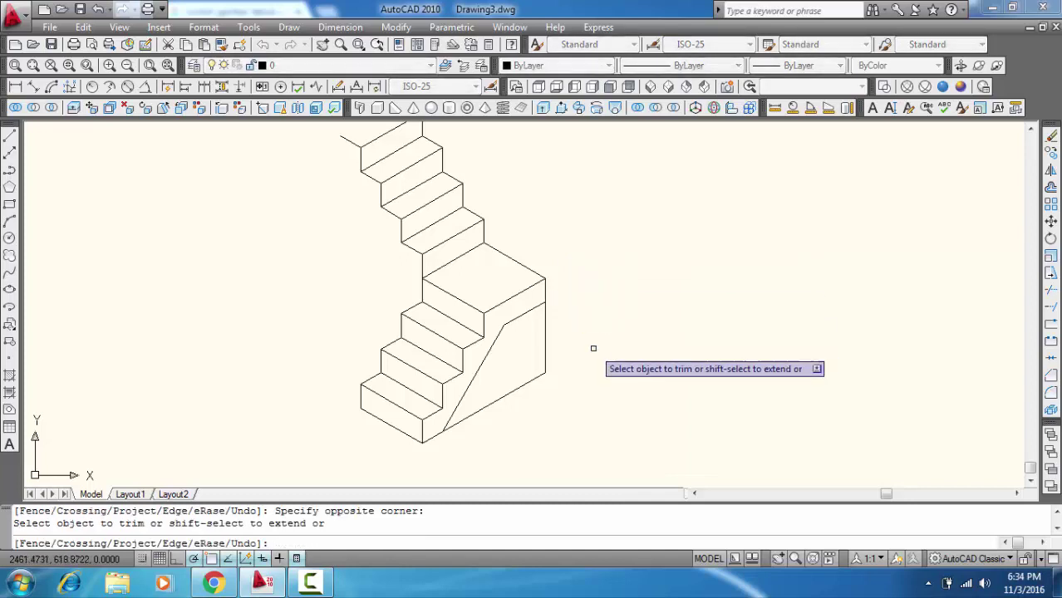
click(594, 349)
click(538, 377)
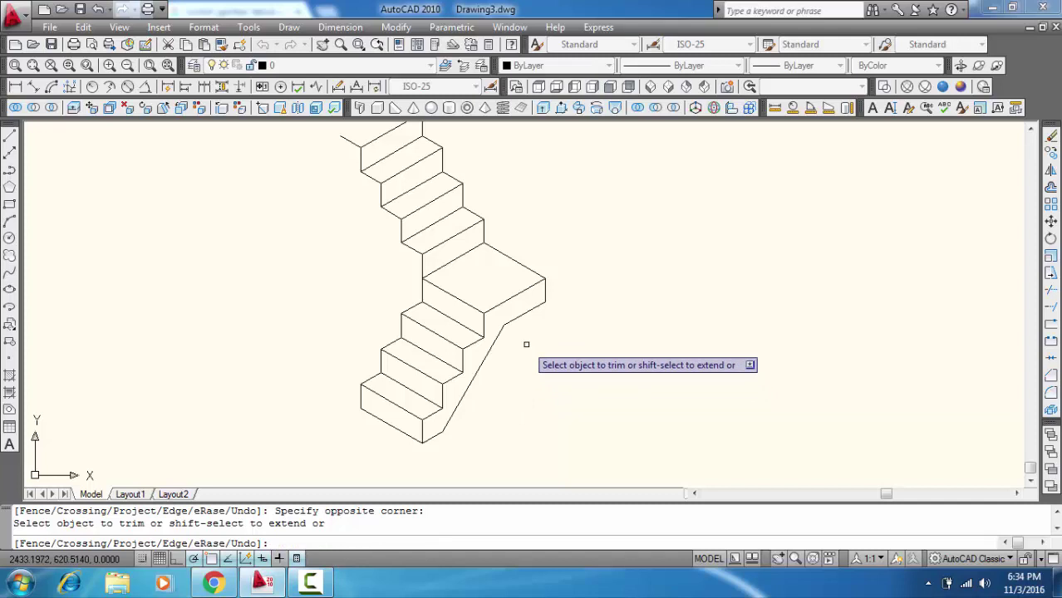
key(Escape)
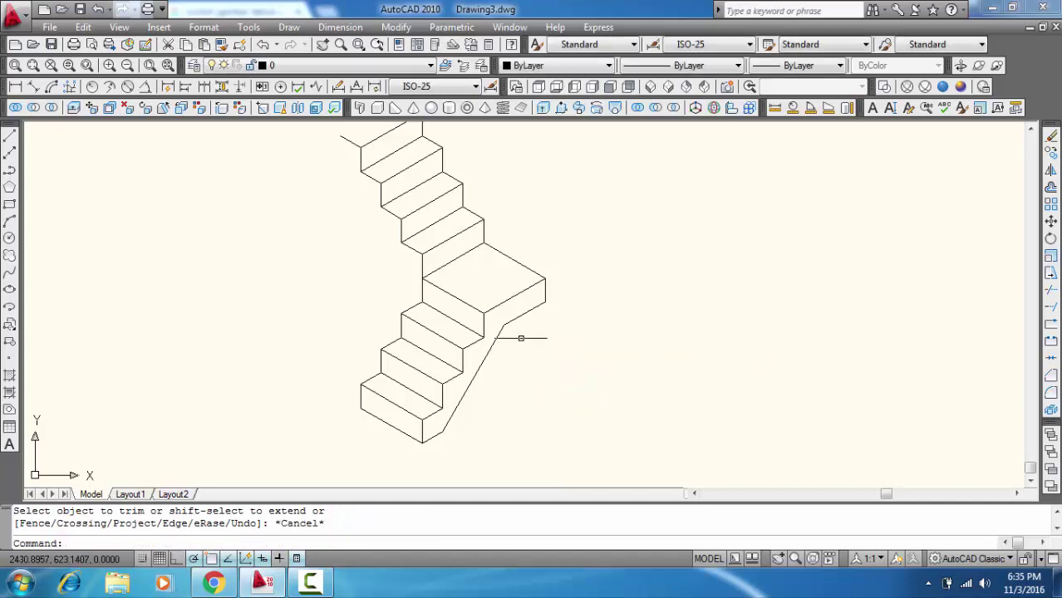
Erase the short stray line at the upper flight's top-left step.
middle_drag(427, 289, 604, 326)
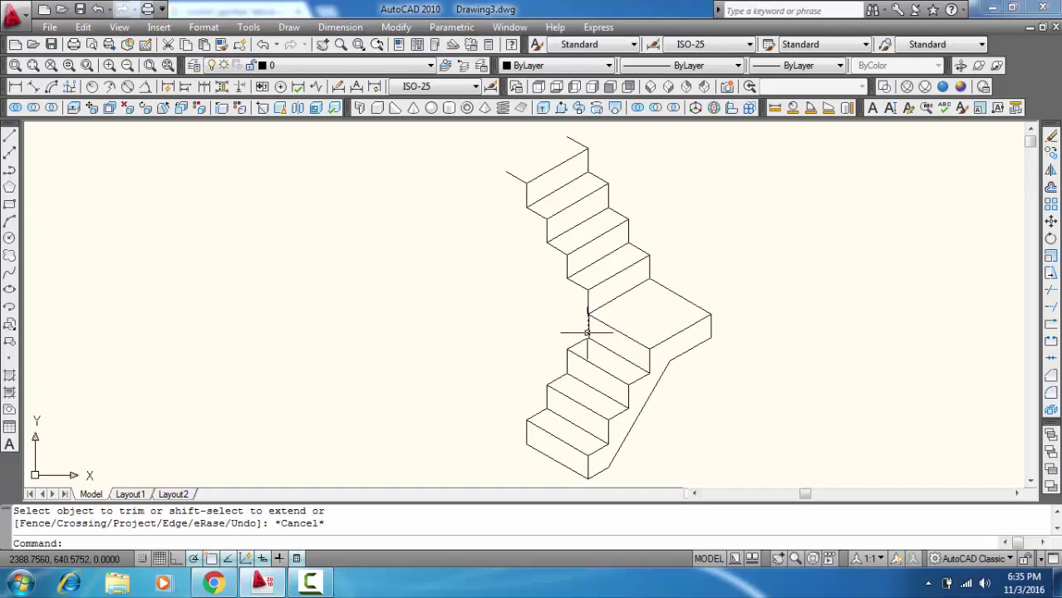
middle_drag(587, 332, 639, 340)
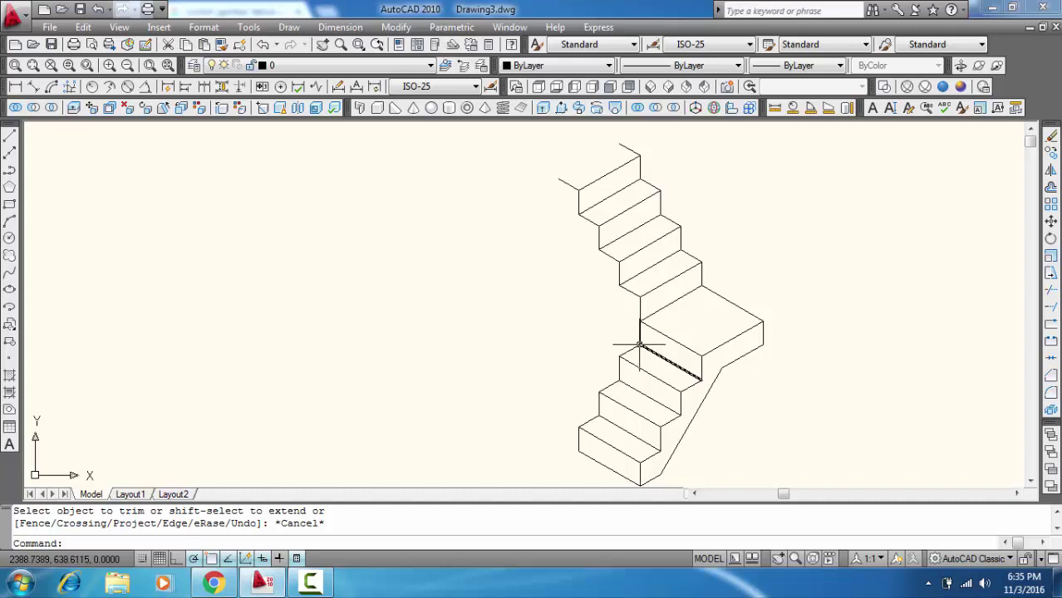
middle_drag(612, 308, 641, 321)
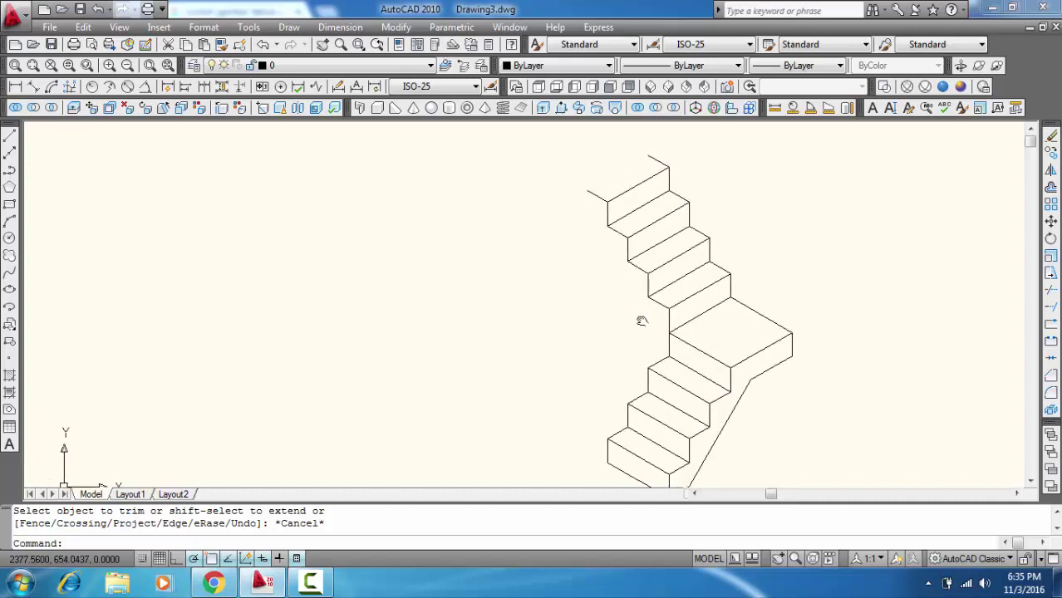
click(592, 196)
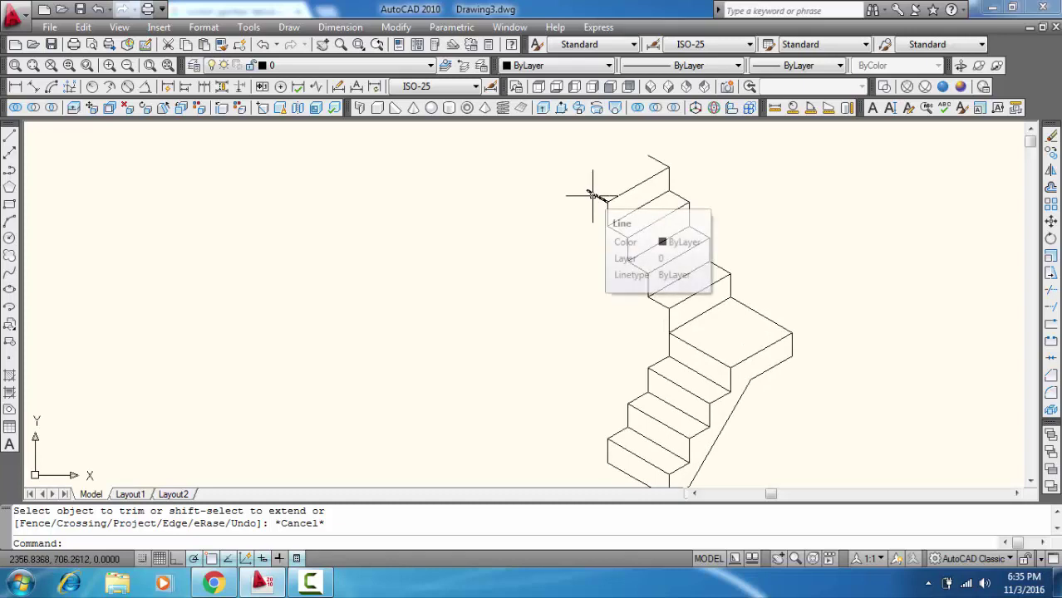
key(Delete)
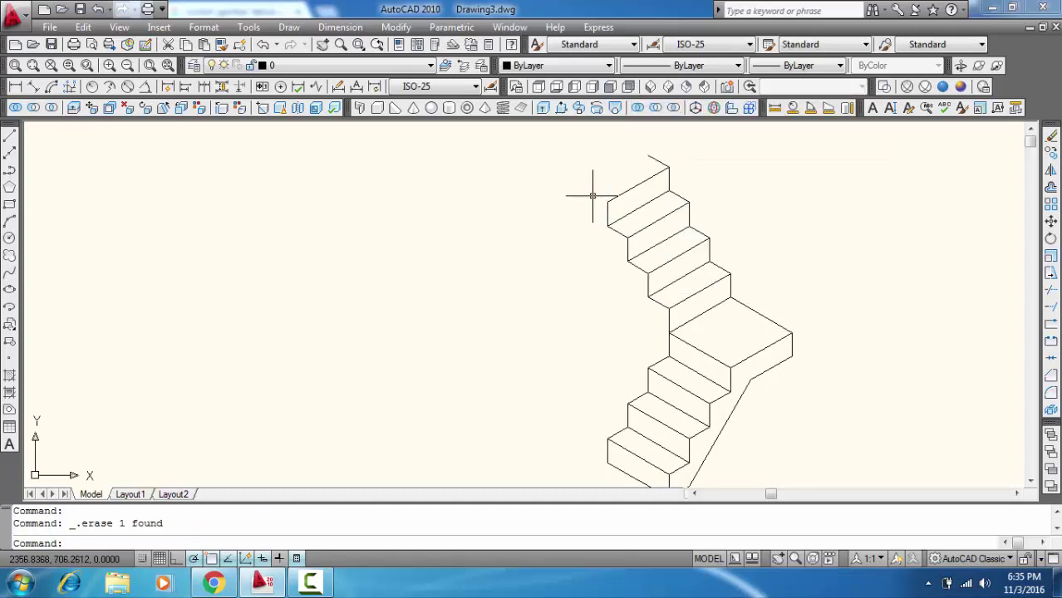
With Ortho off, draw a 30-unit line at 150° from the top step's upper corner.
key(Return)
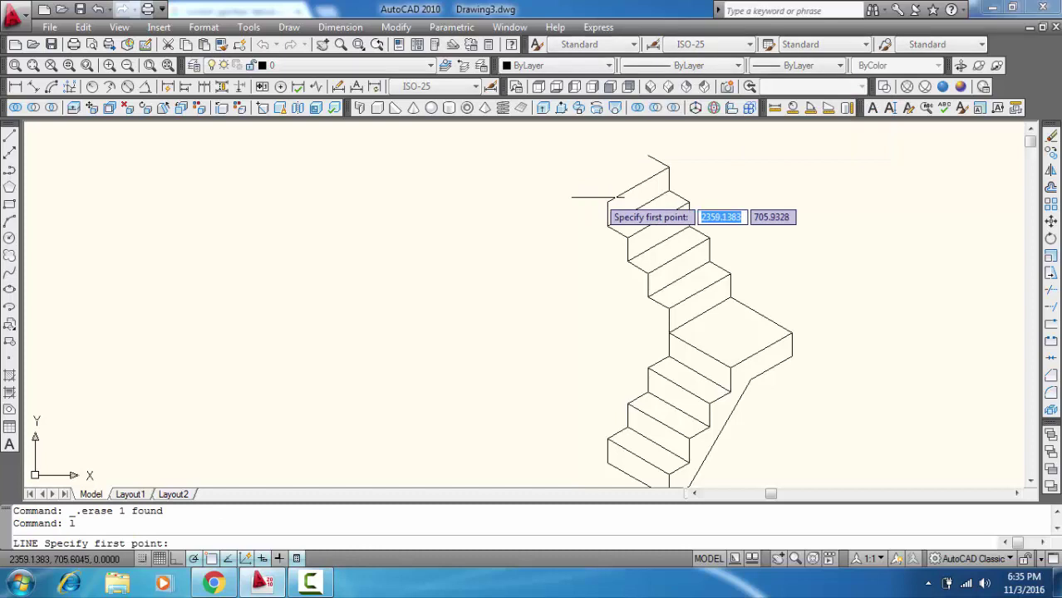
click(607, 201)
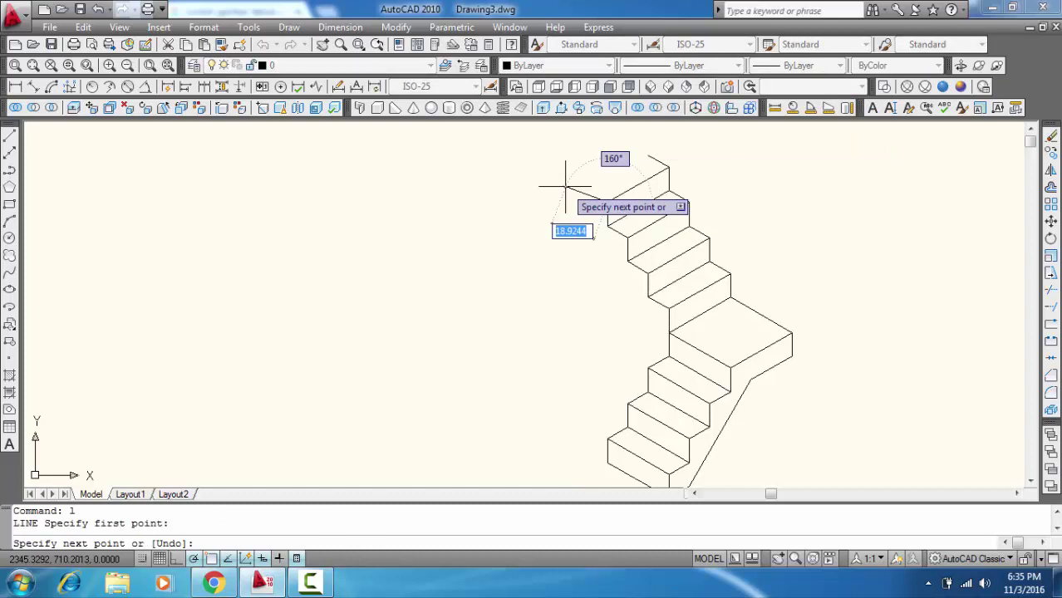
key(F8)
text(<150)
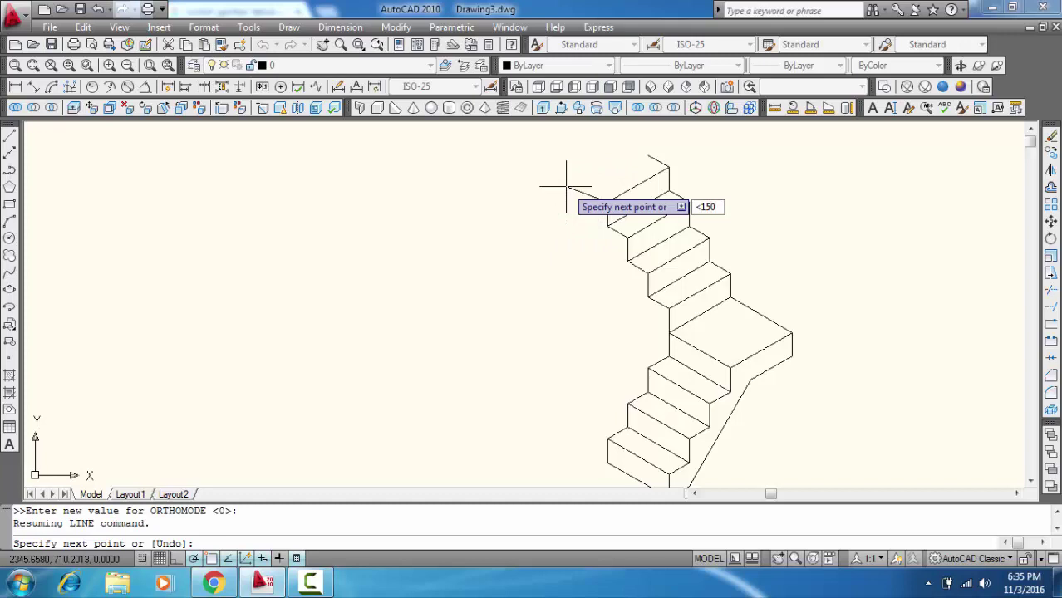
key(Return)
text(30)
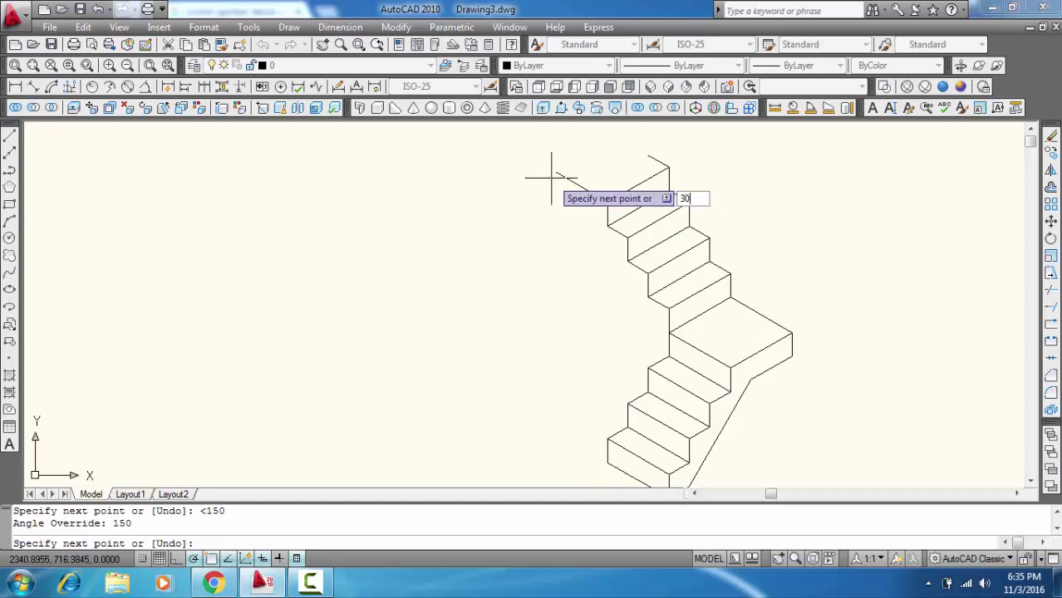
key(Return)
key(Return)
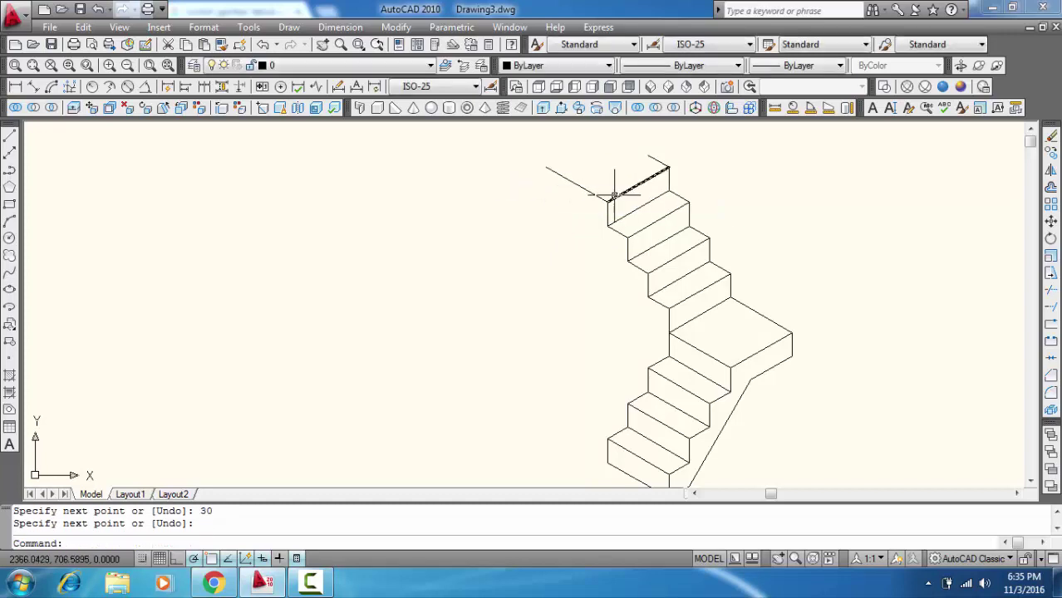
click(617, 194)
Copy the 150° edge and the step line into place to close the top landing outline.
right_click(616, 196)
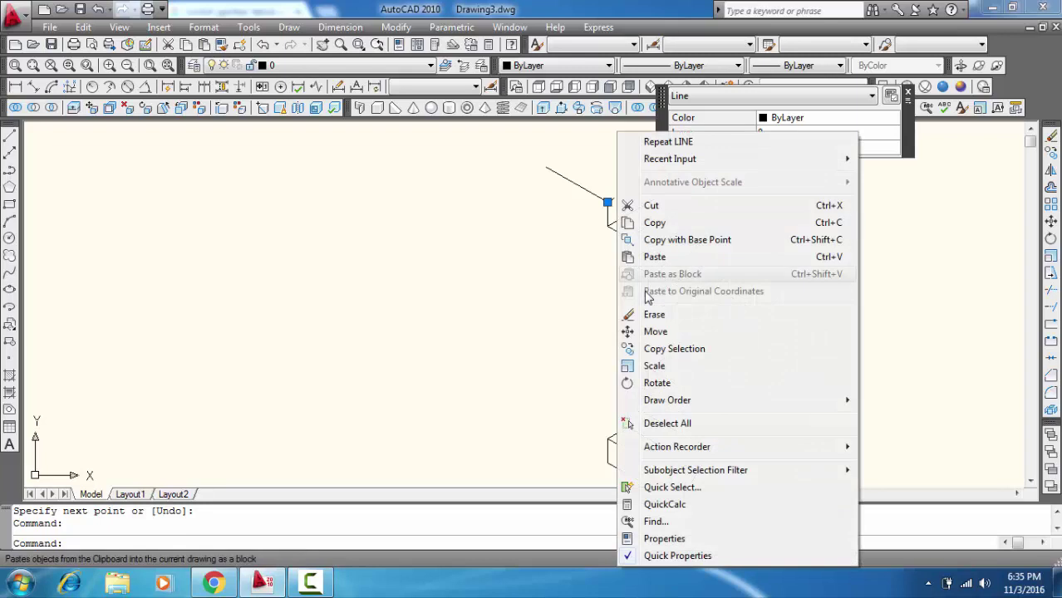
click(665, 350)
click(602, 201)
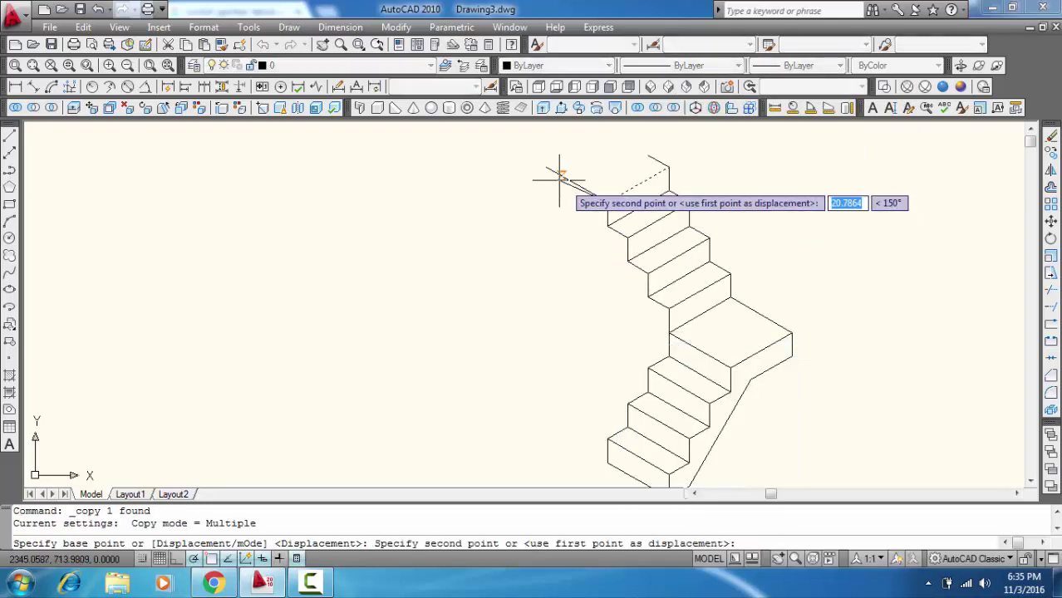
click(545, 166)
key(Return)
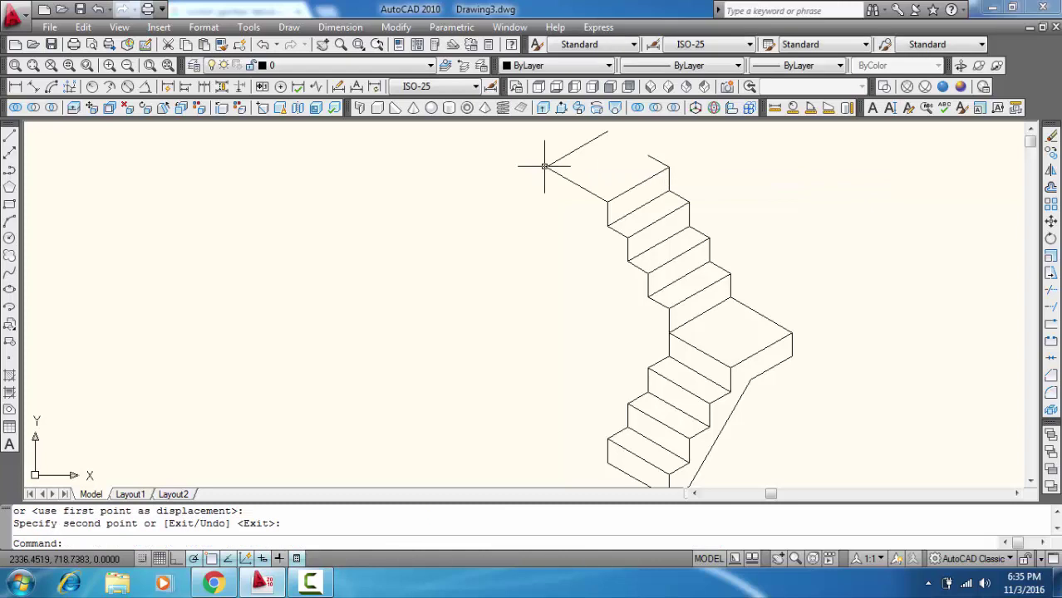
key(Return)
click(553, 172)
key(Return)
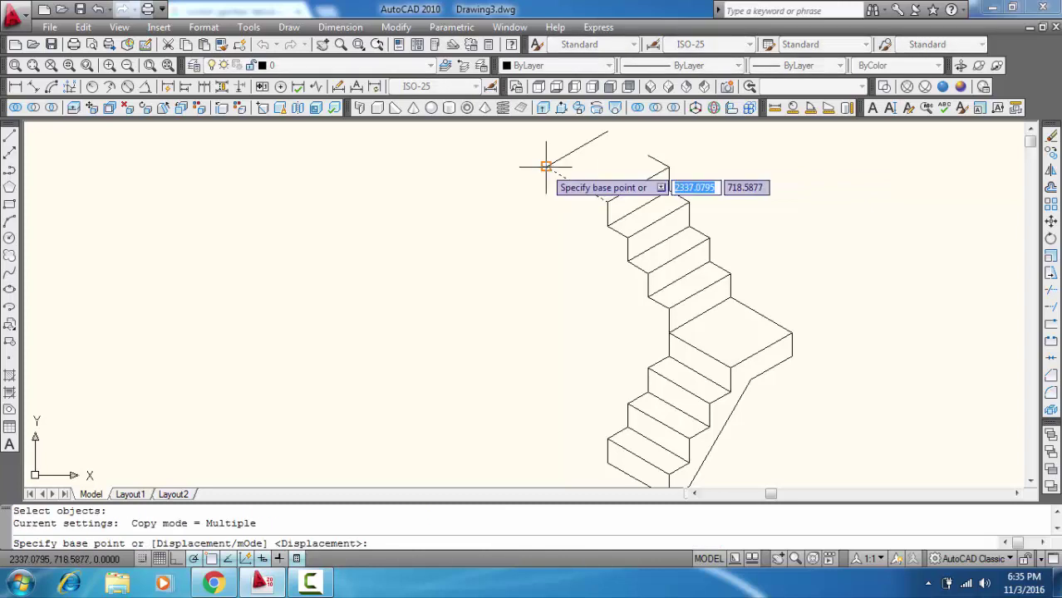
click(546, 166)
click(608, 130)
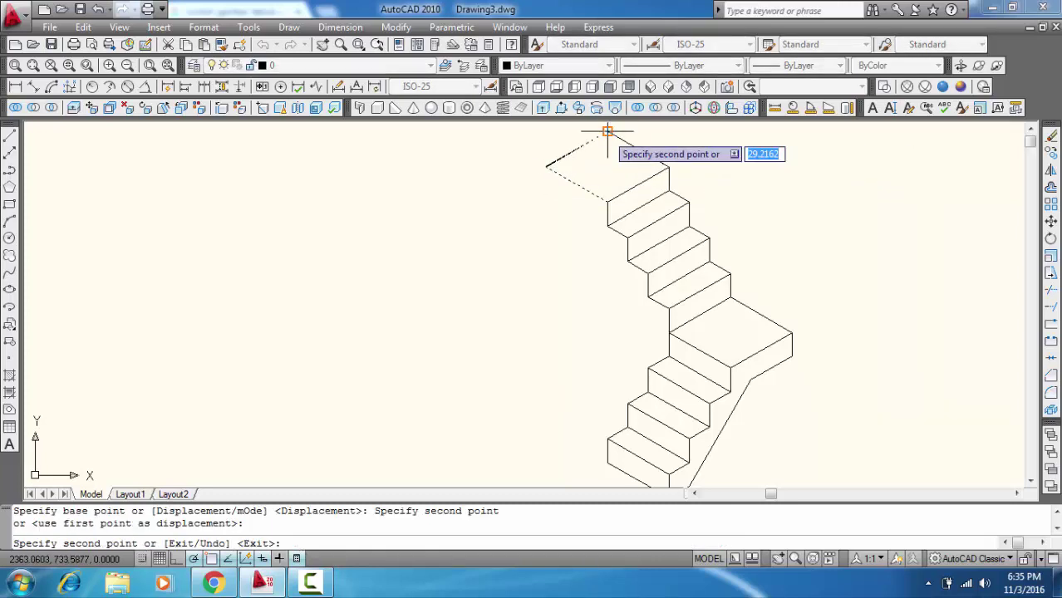
key(Return)
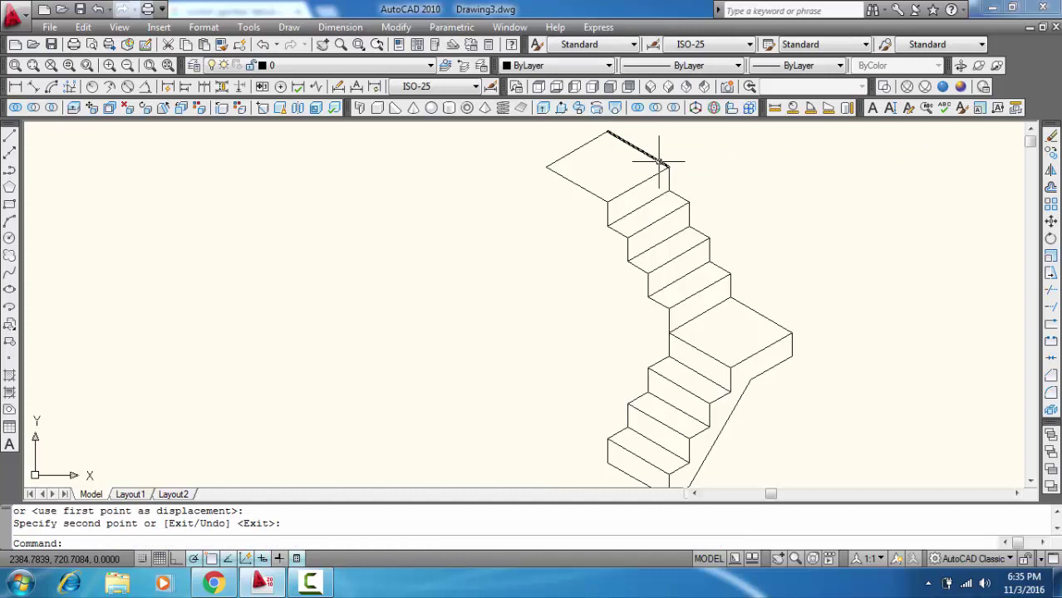
Erase the stray line at the top step and copy the landing's front edge along the top step.
click(659, 161)
key(Delete)
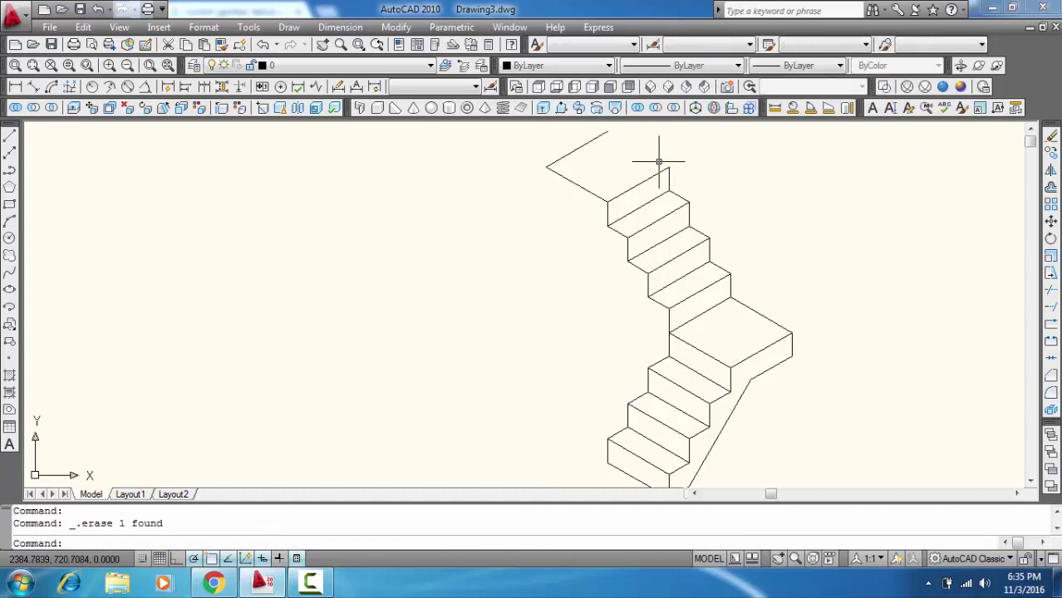
click(573, 183)
right_click(575, 183)
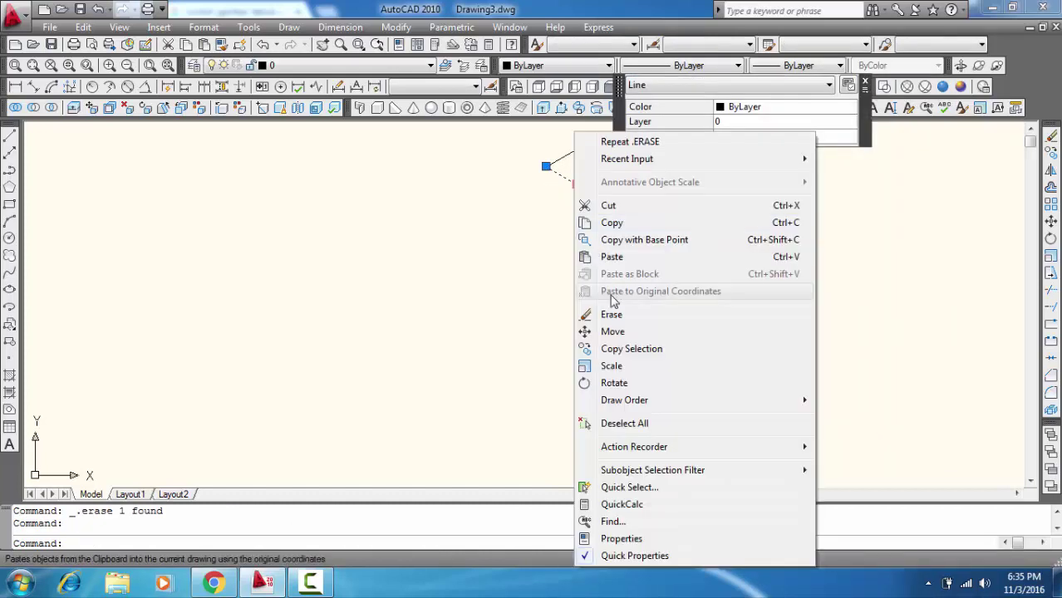
click(615, 348)
click(547, 166)
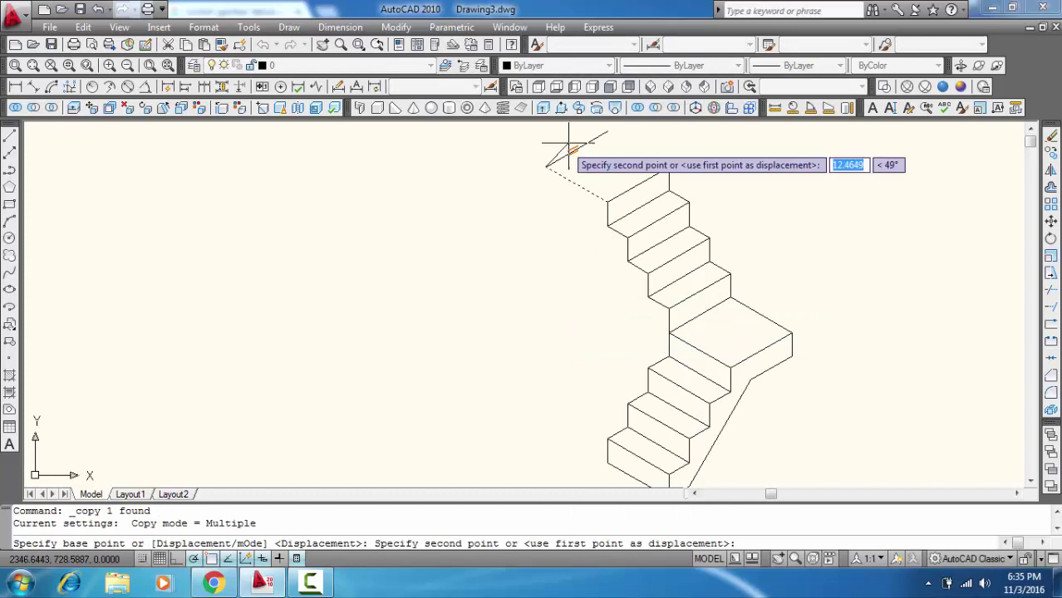
click(608, 131)
key(Return)
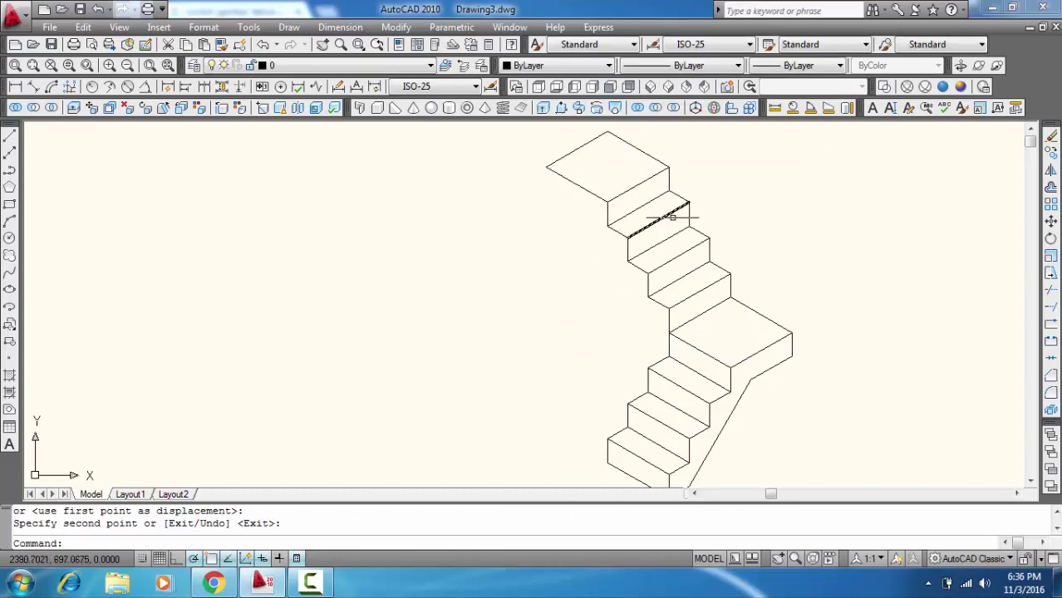
middle_drag(640, 276, 601, 270)
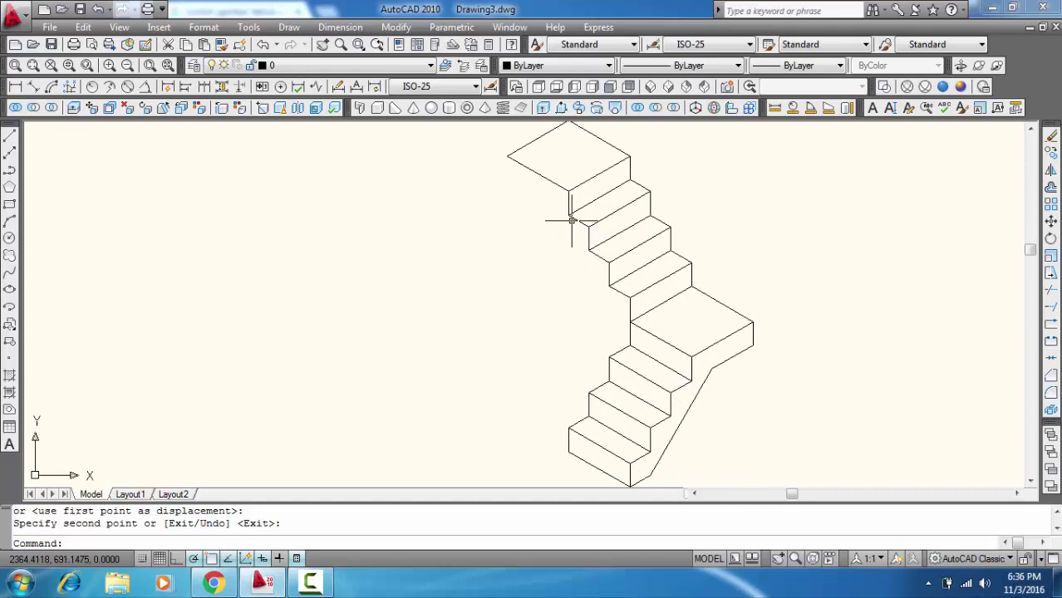
Copy a short vertical riser line to just below the top landing's front corner.
text(co)
key(Return)
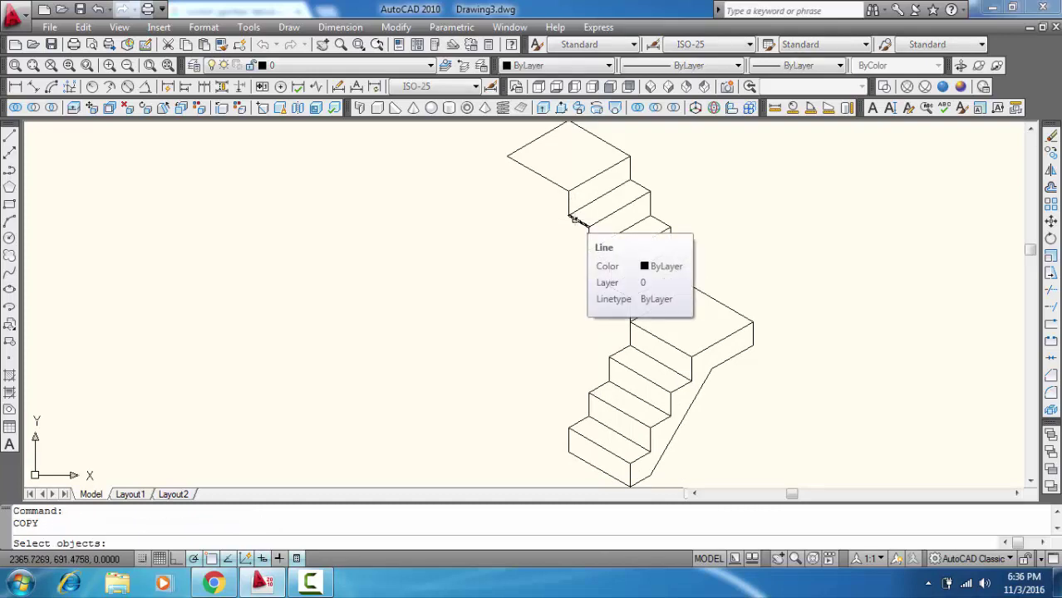
click(580, 223)
key(Return)
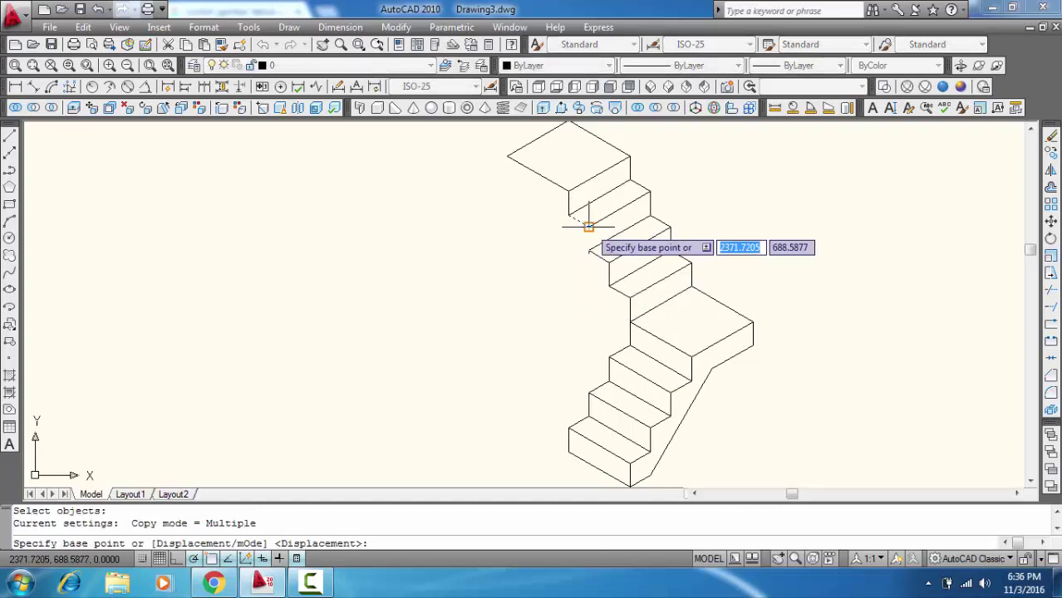
click(589, 225)
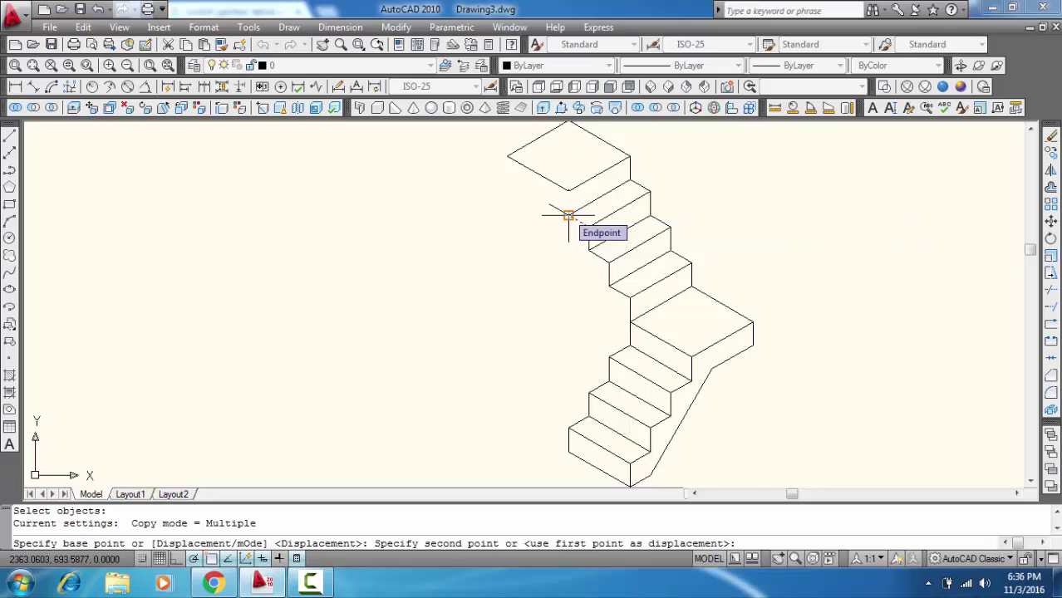
click(569, 215)
key(Return)
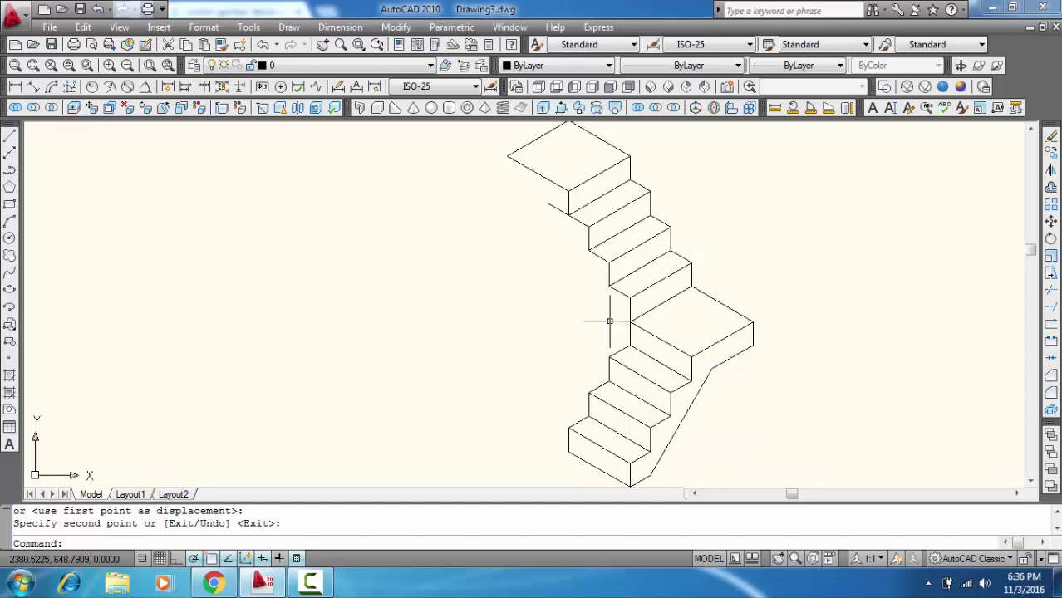
Draw the sloped underside line down to the middle landing and erase the leftover short vertical.
text(l)
key(Return)
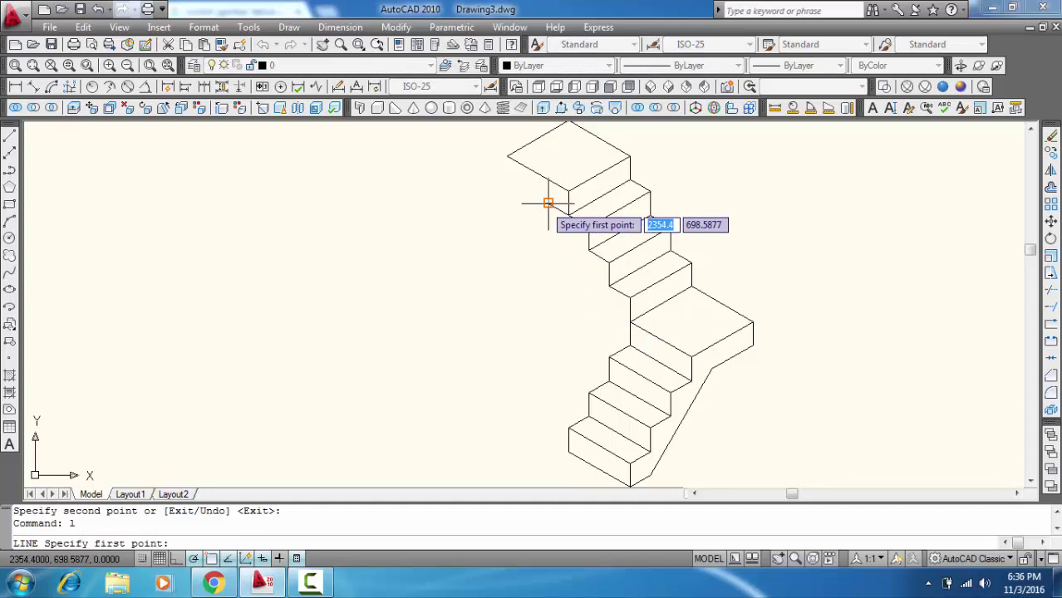
click(548, 203)
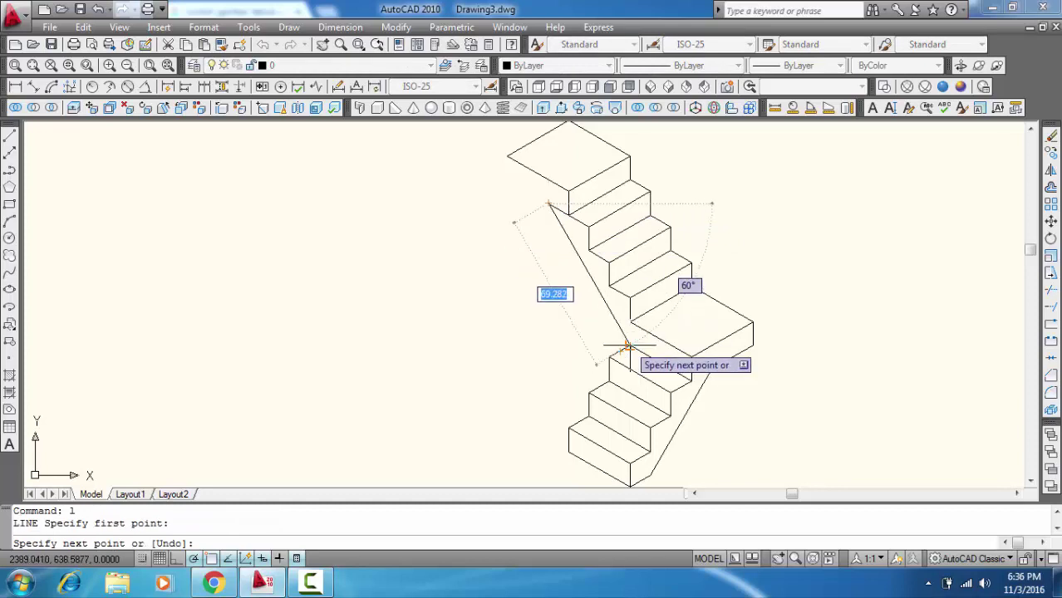
click(628, 345)
key(Return)
click(630, 334)
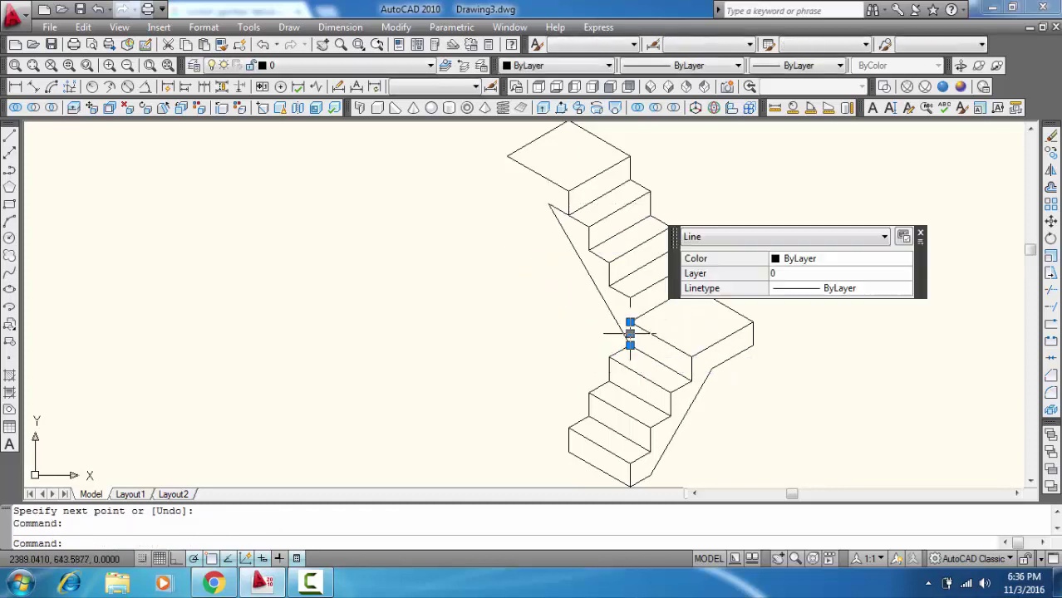
key(Delete)
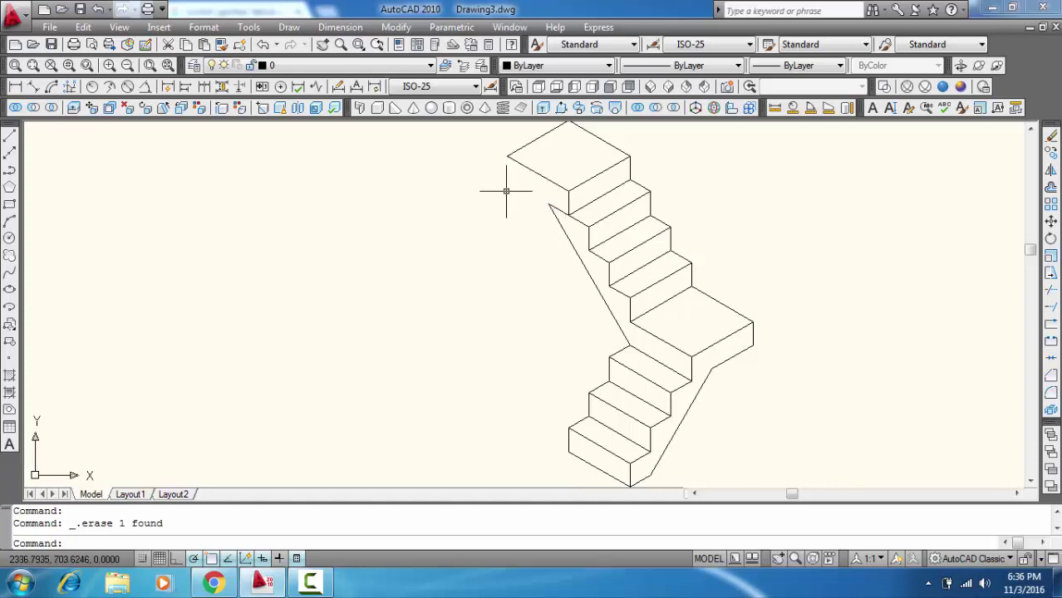
Extend the short vertical line below the top landing down to the sloped underside.
text(l)
key(Return)
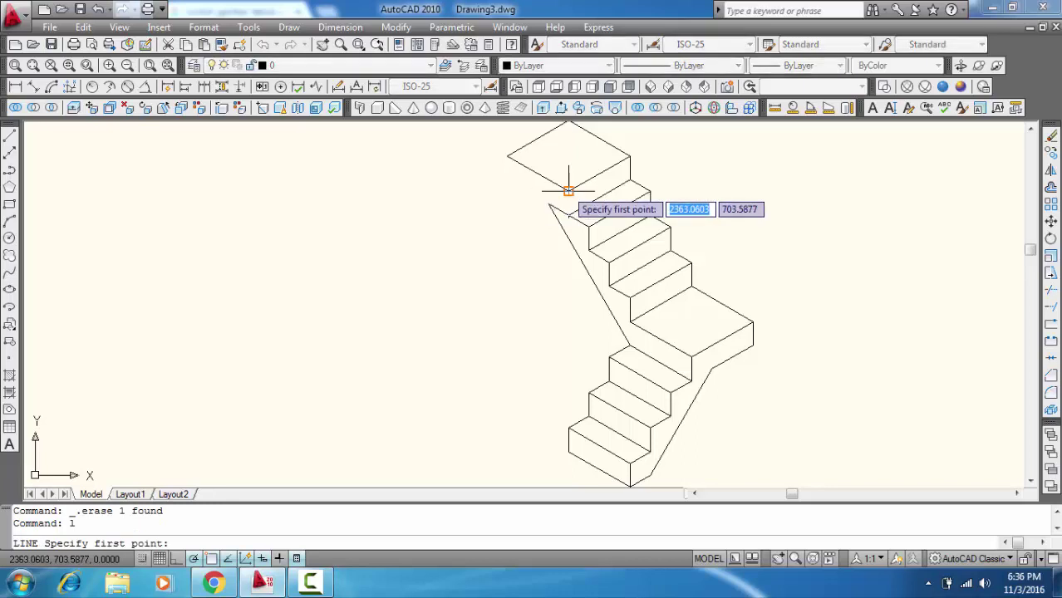
key(Escape)
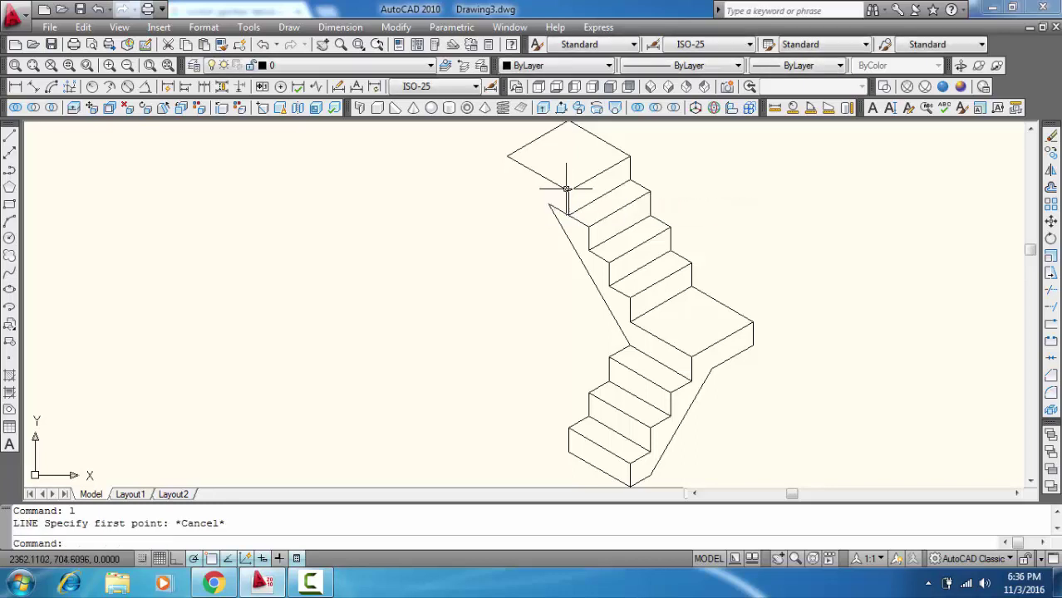
click(620, 352)
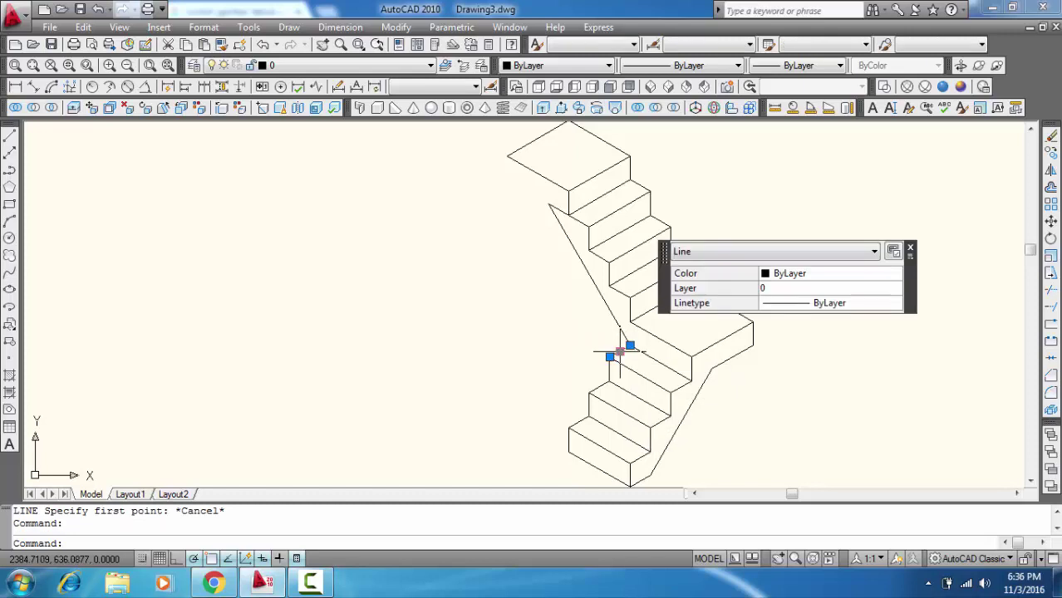
key(Escape)
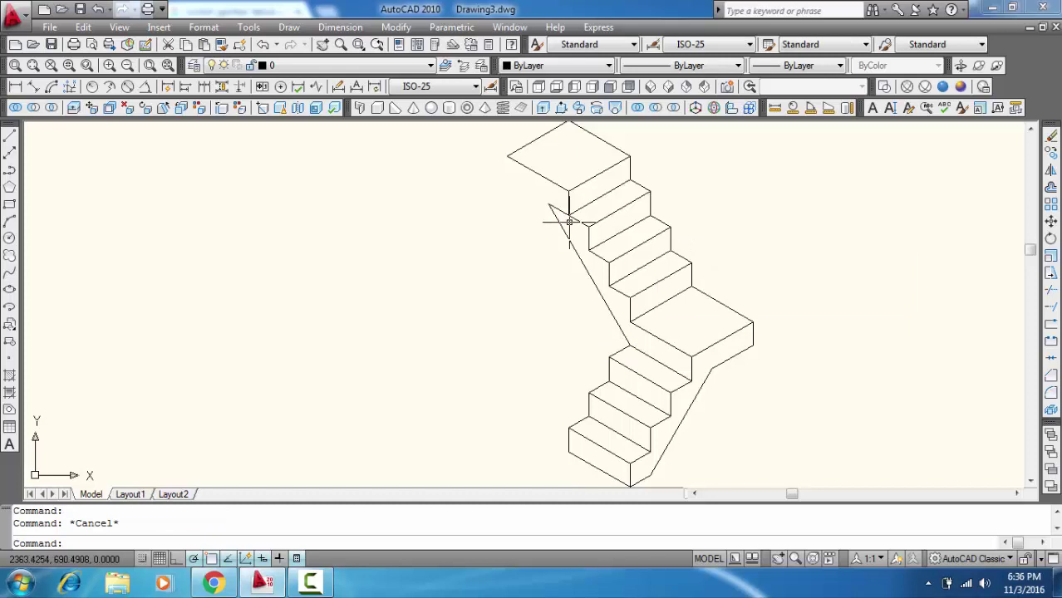
click(1051, 305)
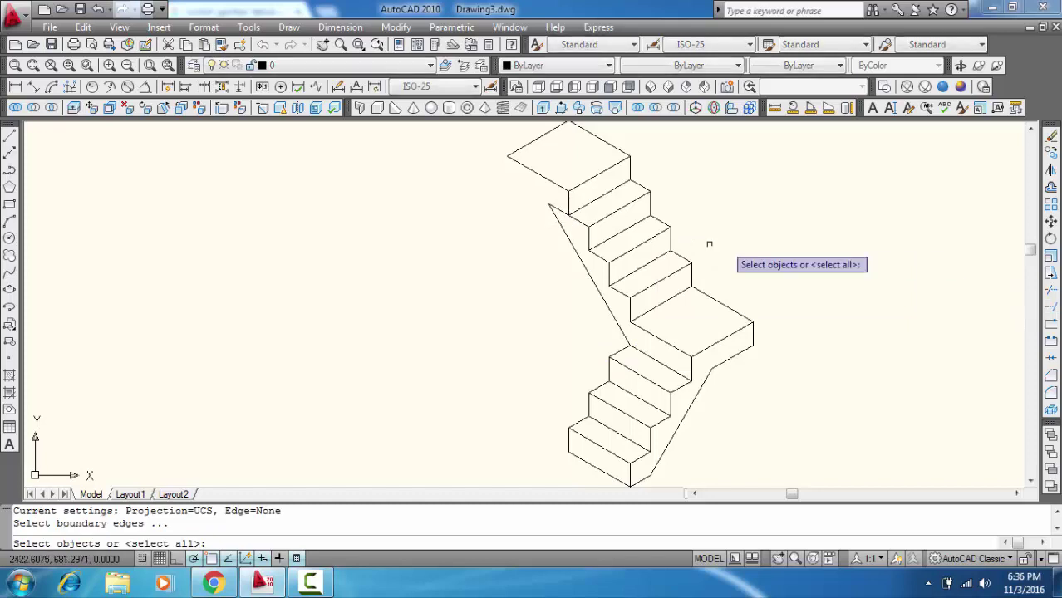
click(572, 238)
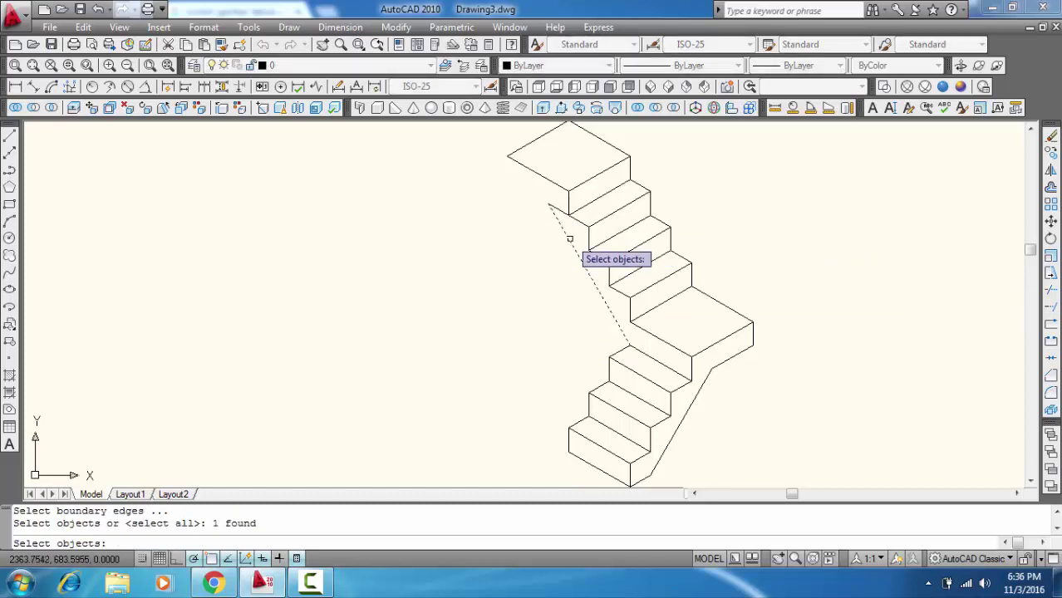
key(Return)
click(568, 199)
key(Escape)
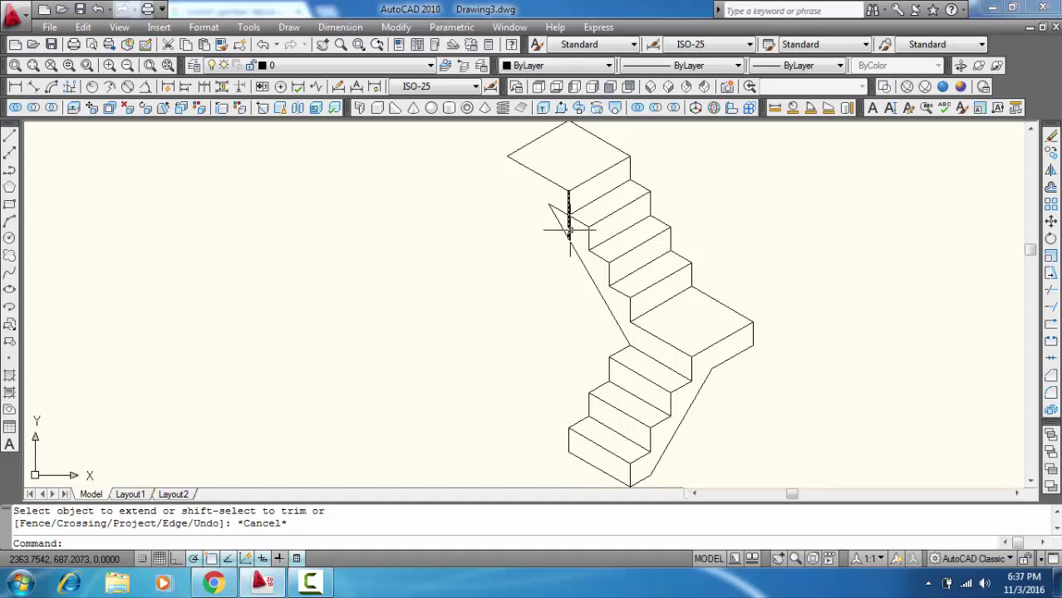
mouse_move(569, 225)
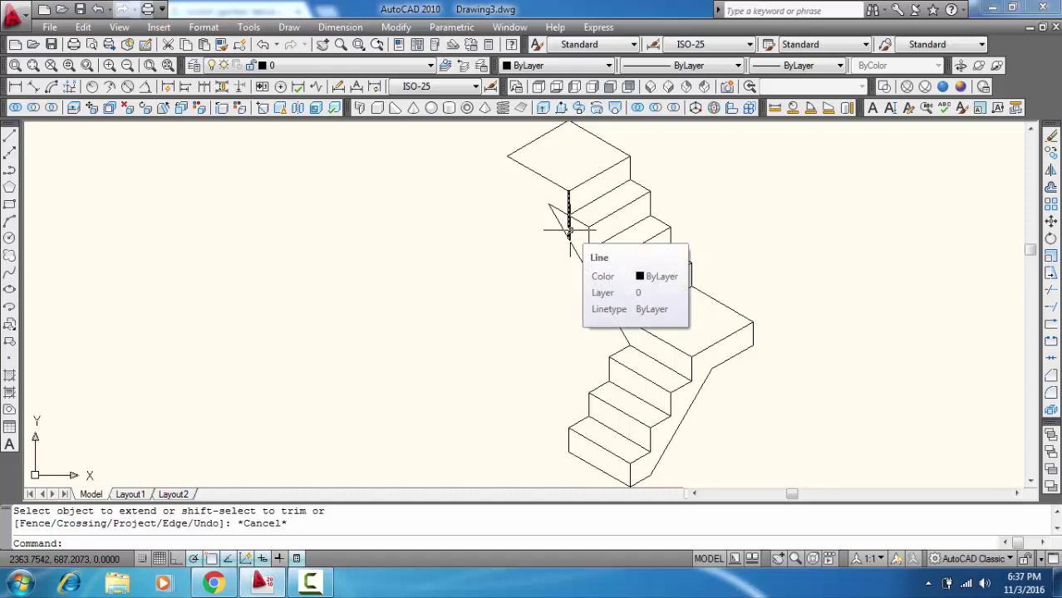
Undo that extension, restoring the vertical line's shorter length.
click(568, 231)
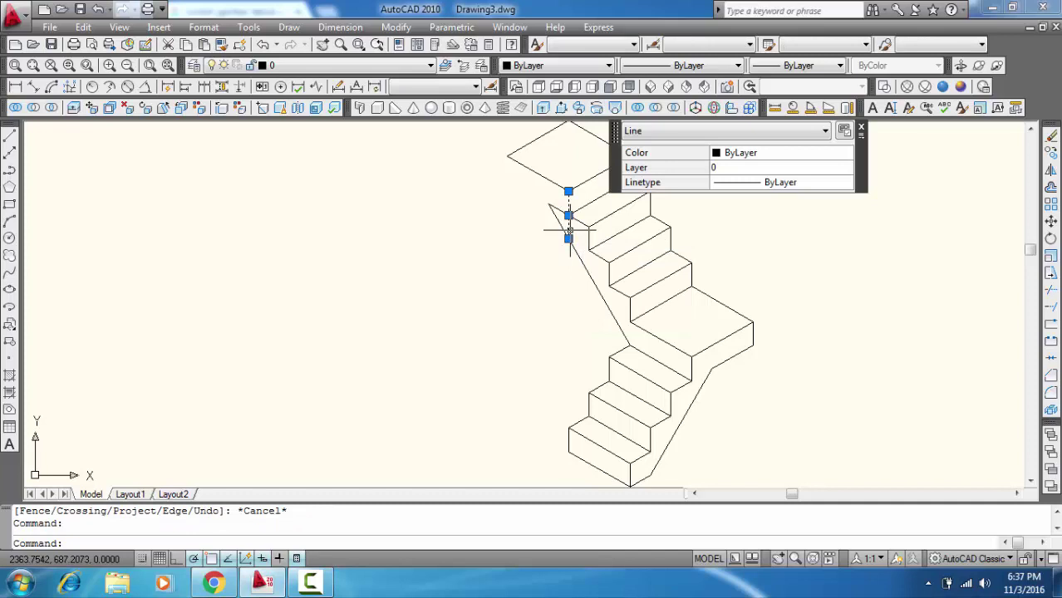
key(Escape)
key(ctrl+z)
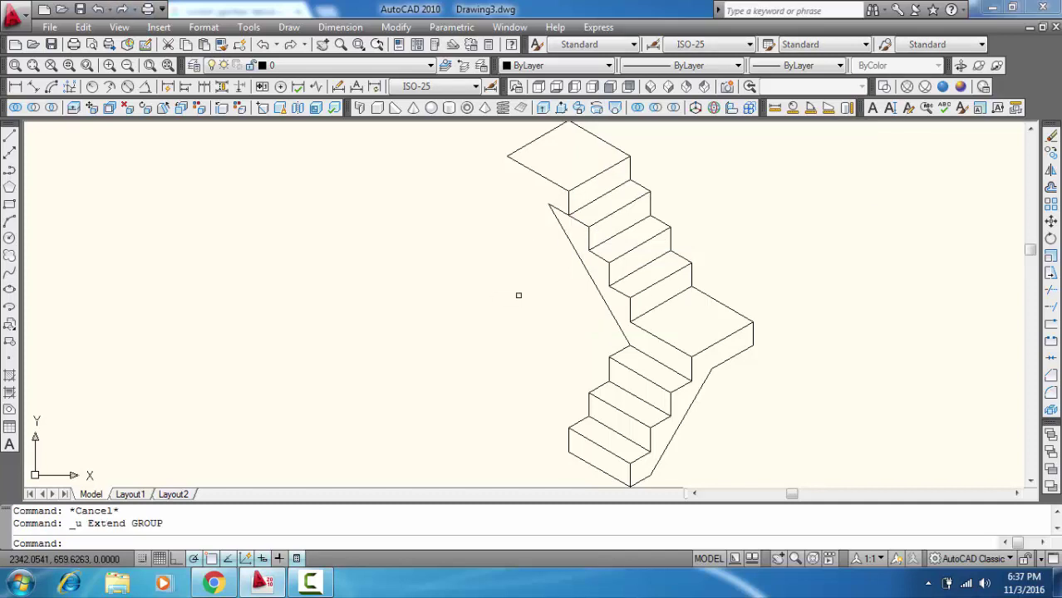
Copy the stair edge line from the middle landing up to the top landing's corner.
click(620, 349)
right_click(620, 350)
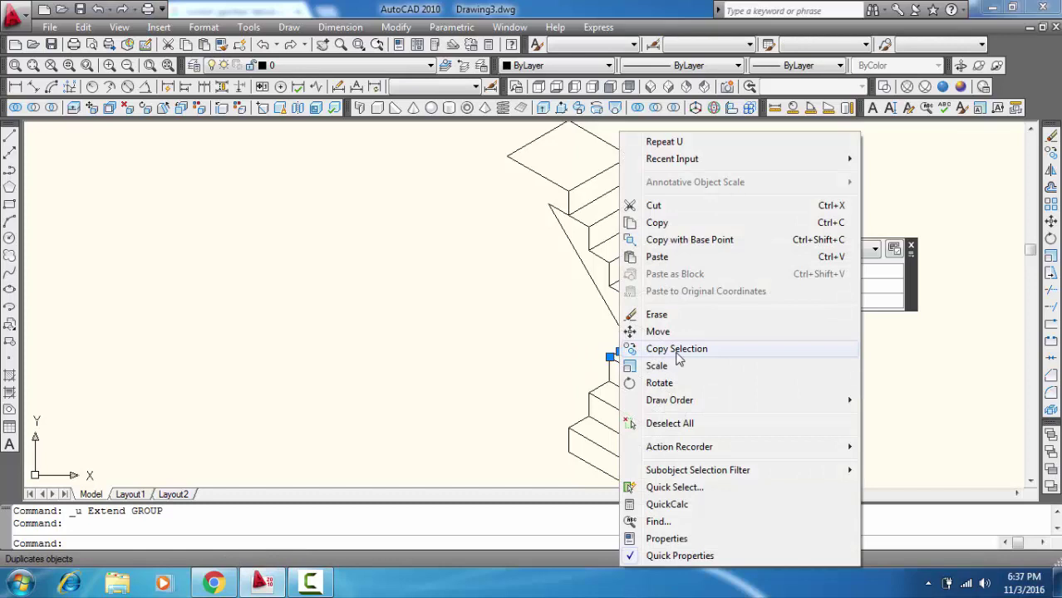
click(677, 350)
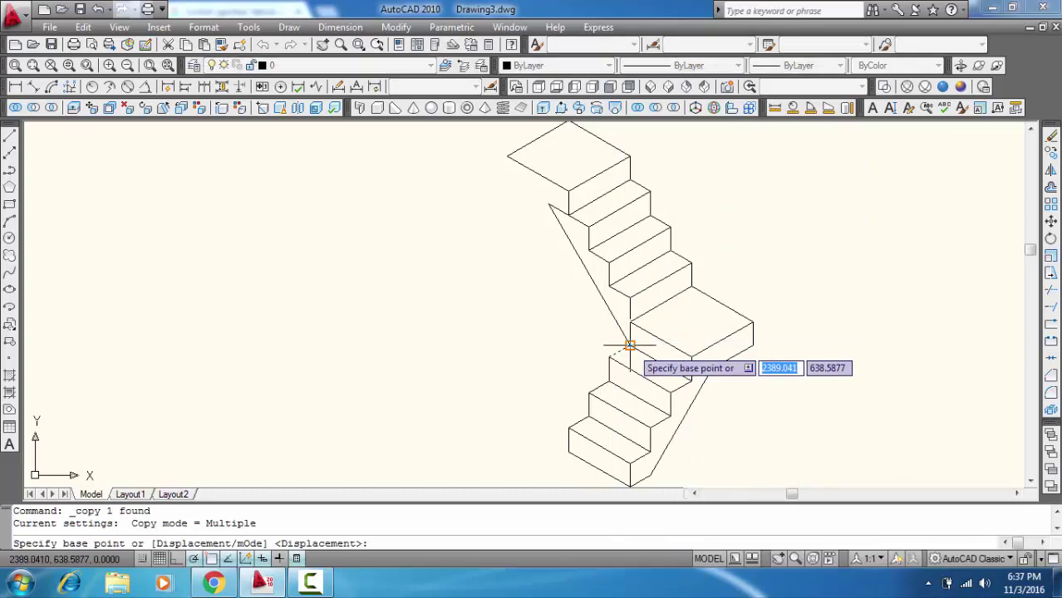
click(629, 346)
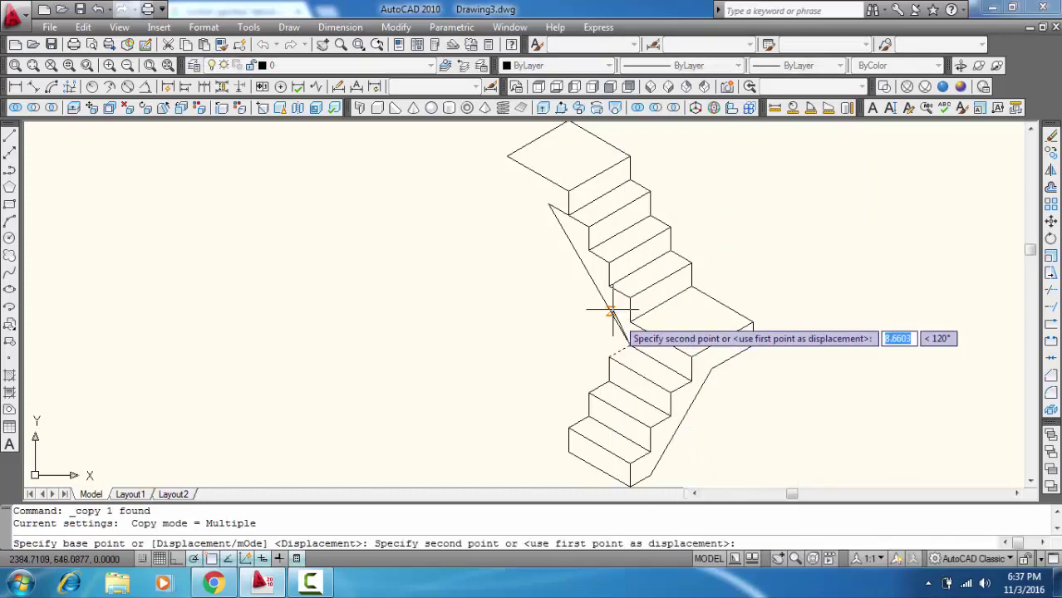
click(567, 191)
key(Return)
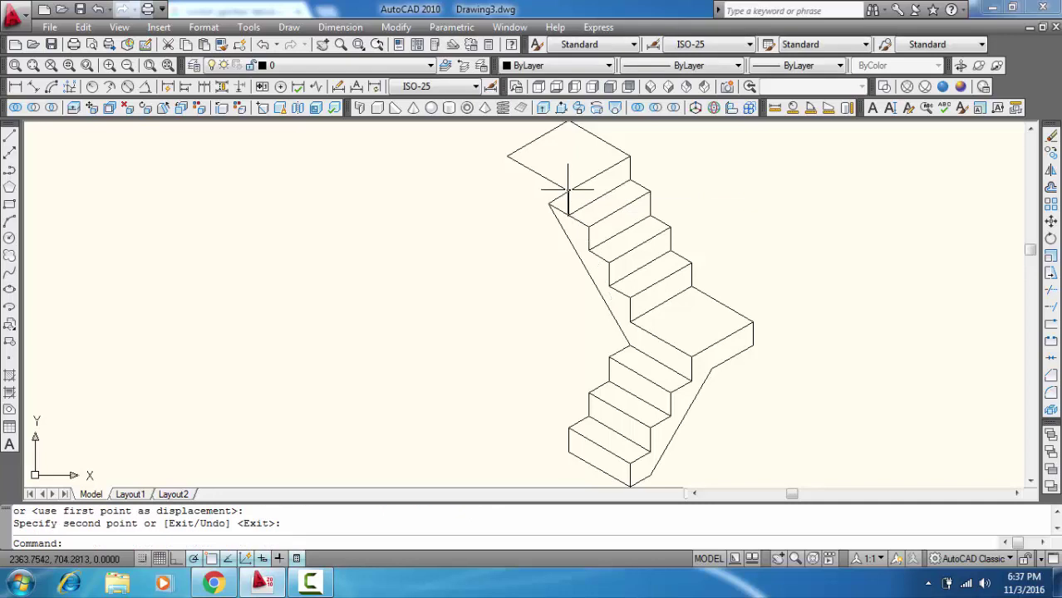
Copy the vertical line to the top landing's left vertex.
key(Return)
click(568, 214)
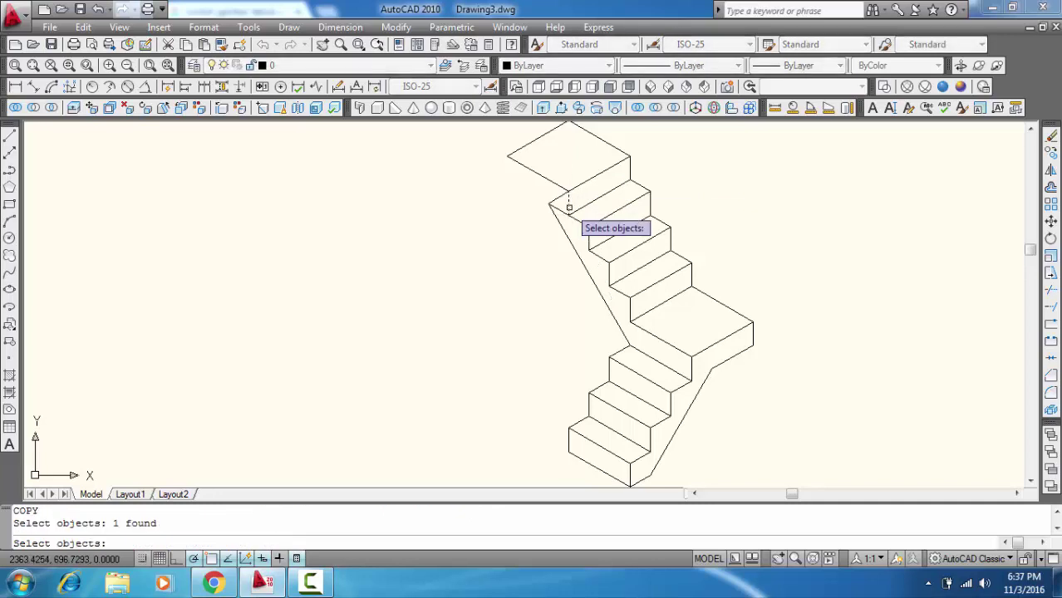
key(Return)
scroll(553, 204, down, 2)
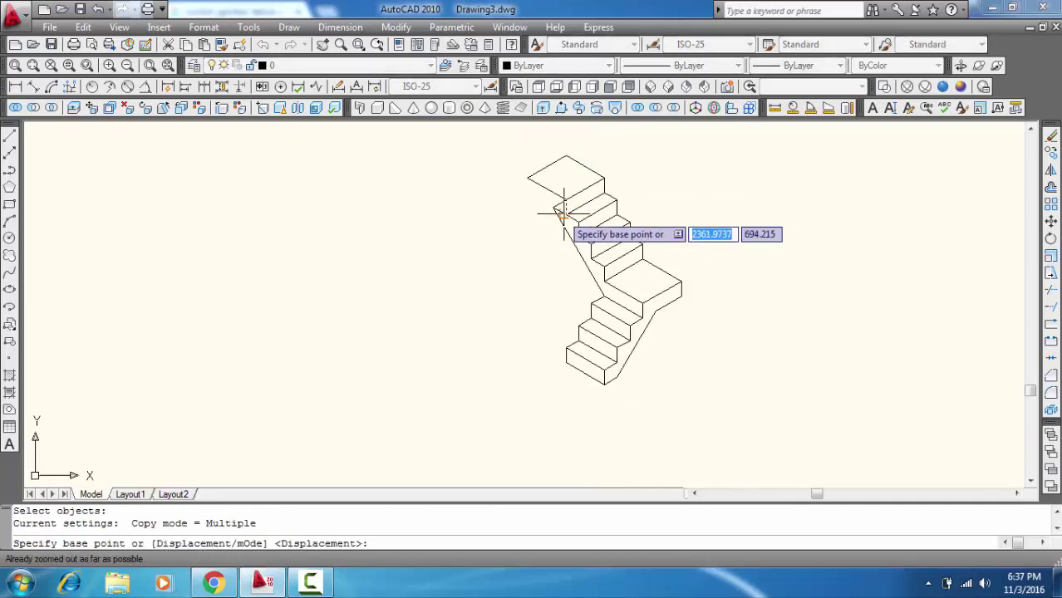
scroll(549, 191, up, 4)
scroll(574, 199, up, 3)
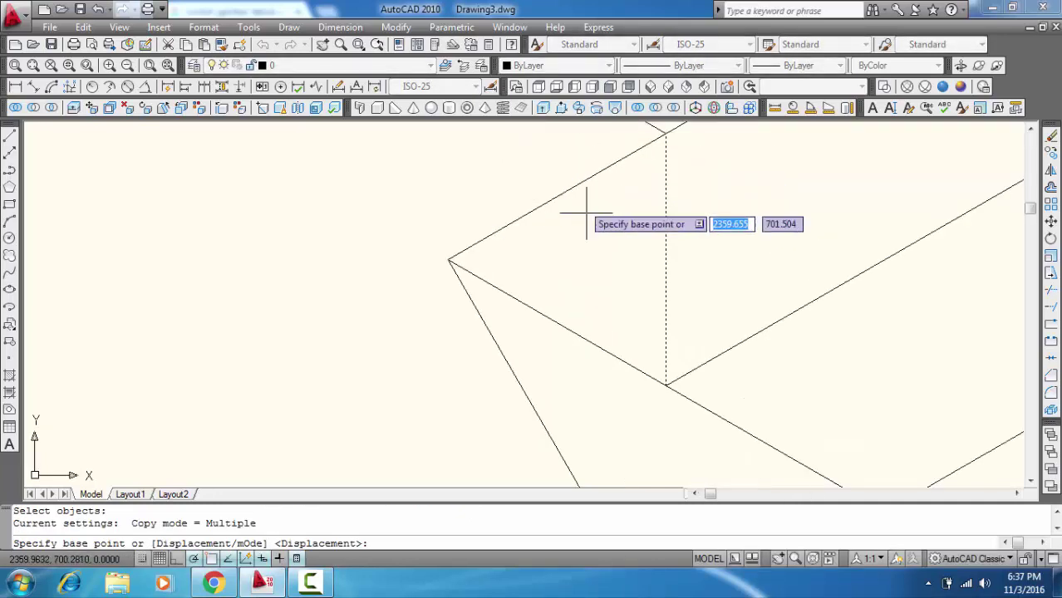
click(666, 384)
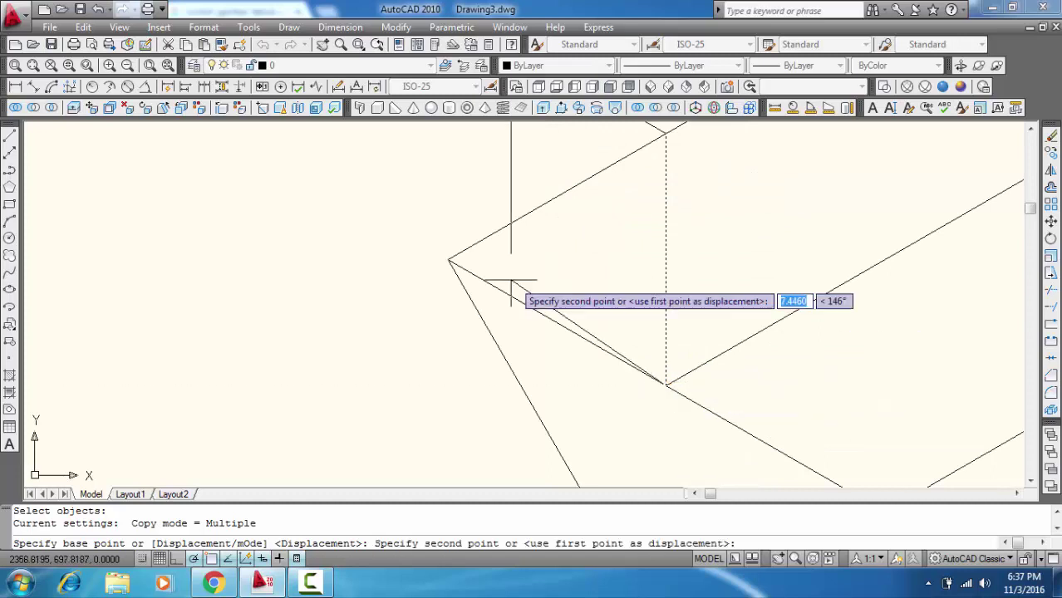
click(447, 260)
scroll(485, 280, down, 2)
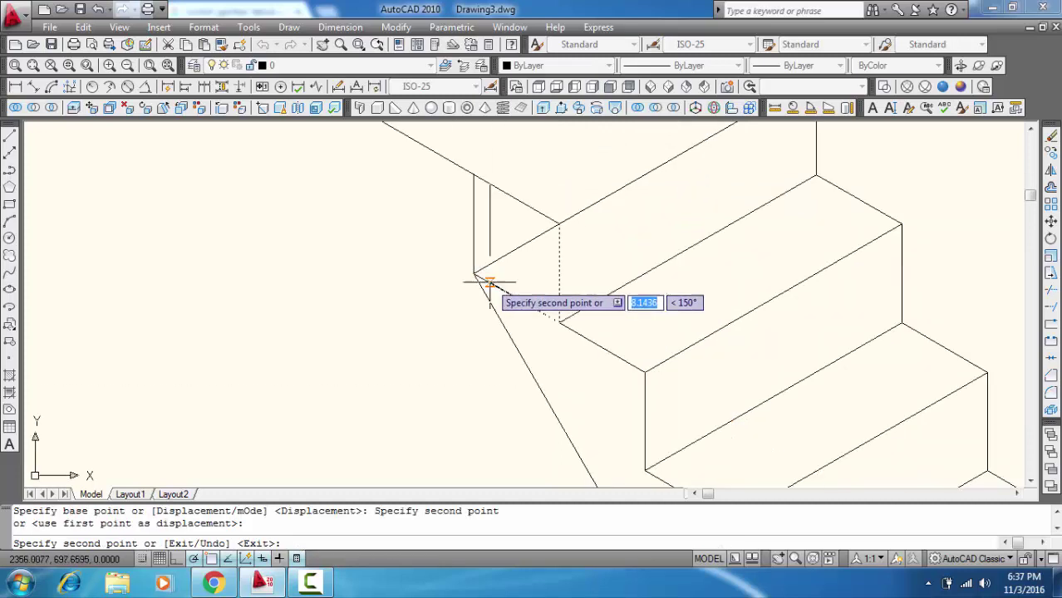
scroll(487, 281, down, 1)
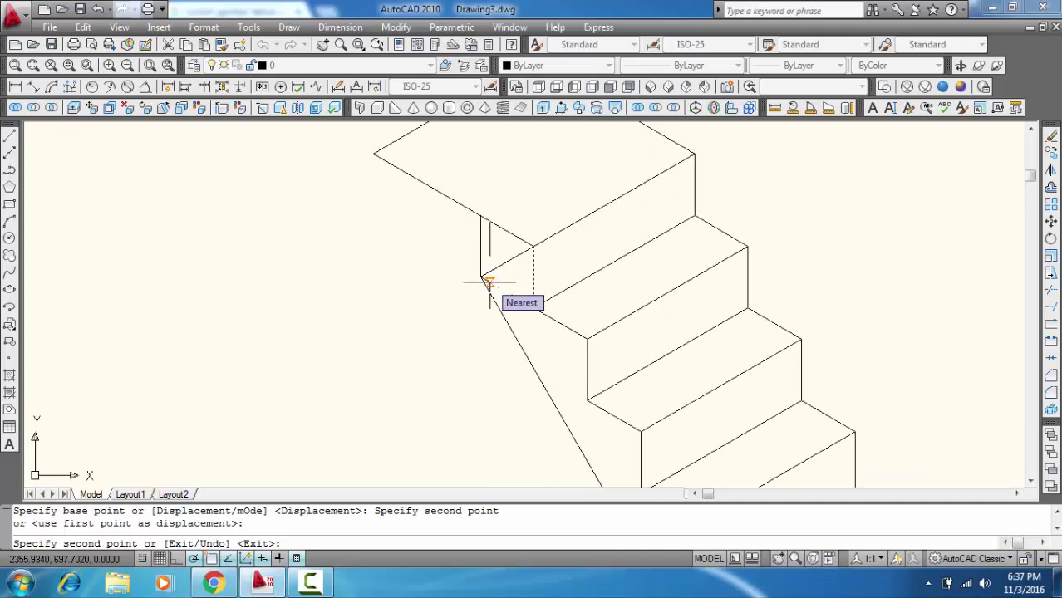
key(Return)
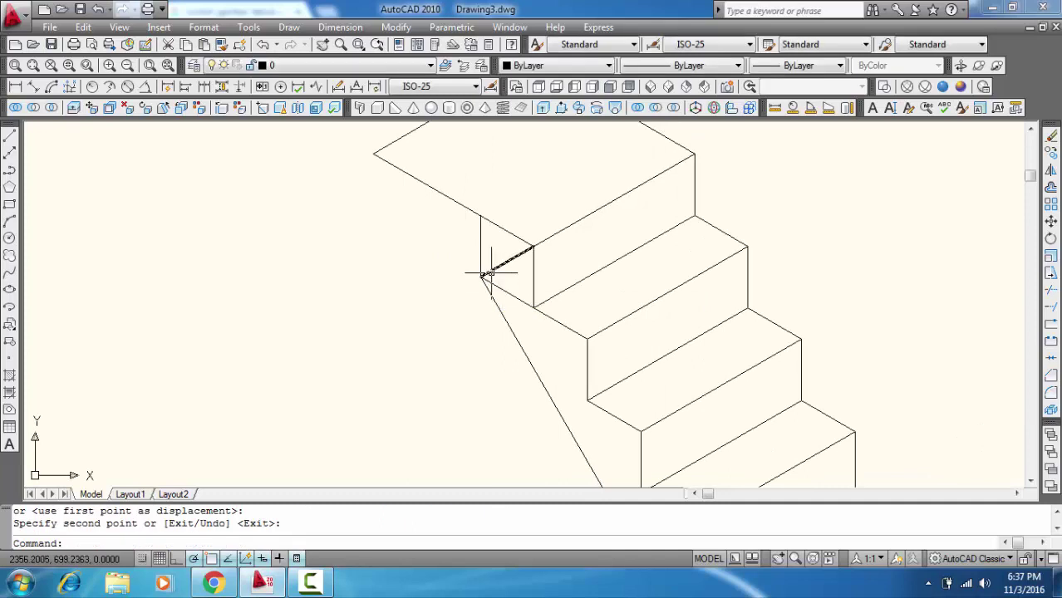
Copy the sloped and vertical line pair at 10, 20 and 30 units up-left along 150°.
click(490, 272)
click(480, 242)
right_click(481, 239)
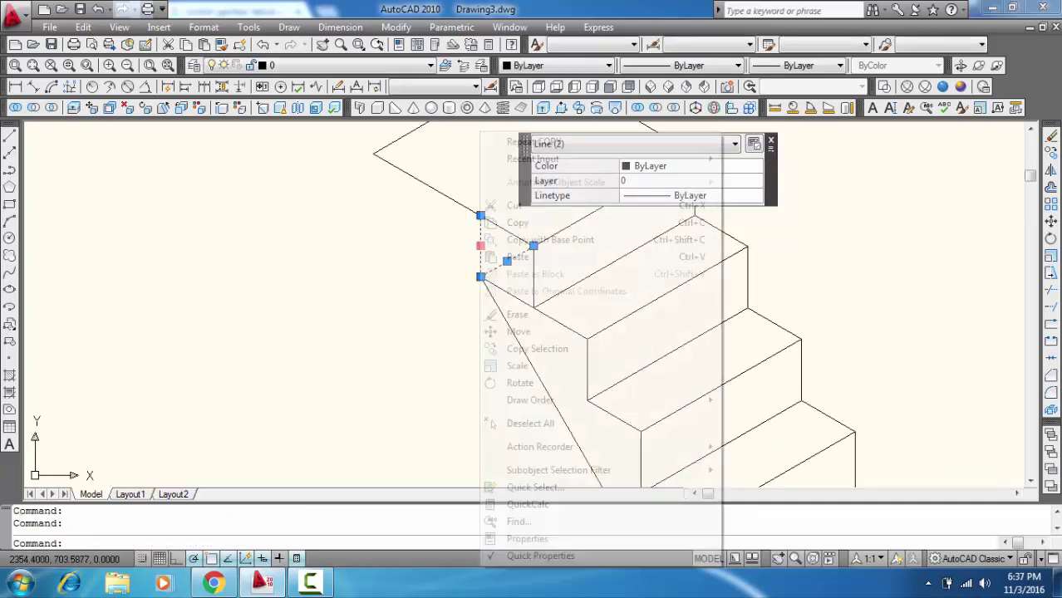
click(536, 349)
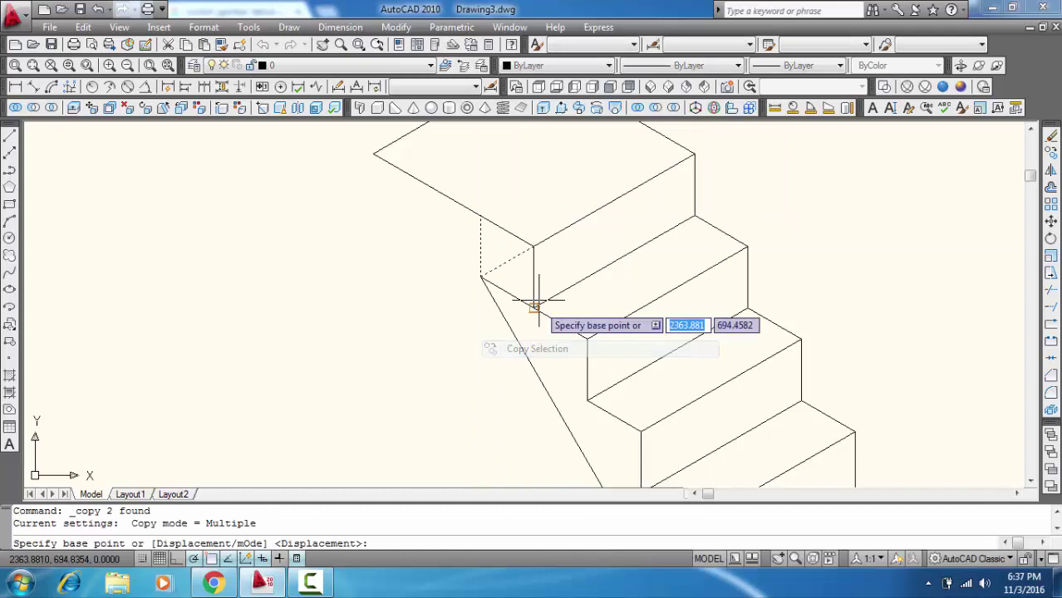
click(533, 248)
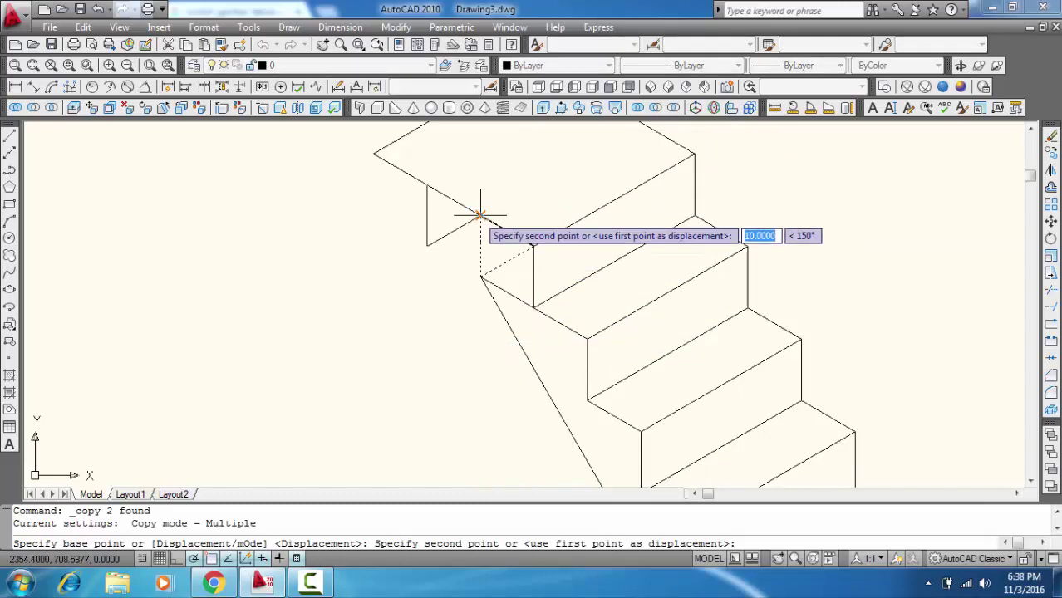
click(474, 209)
click(426, 183)
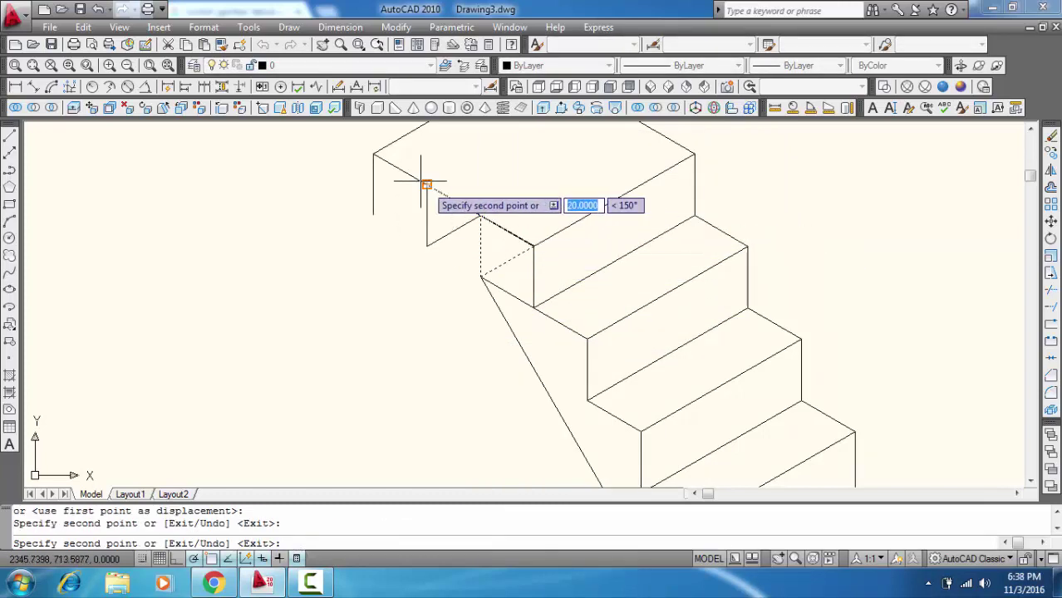
click(373, 153)
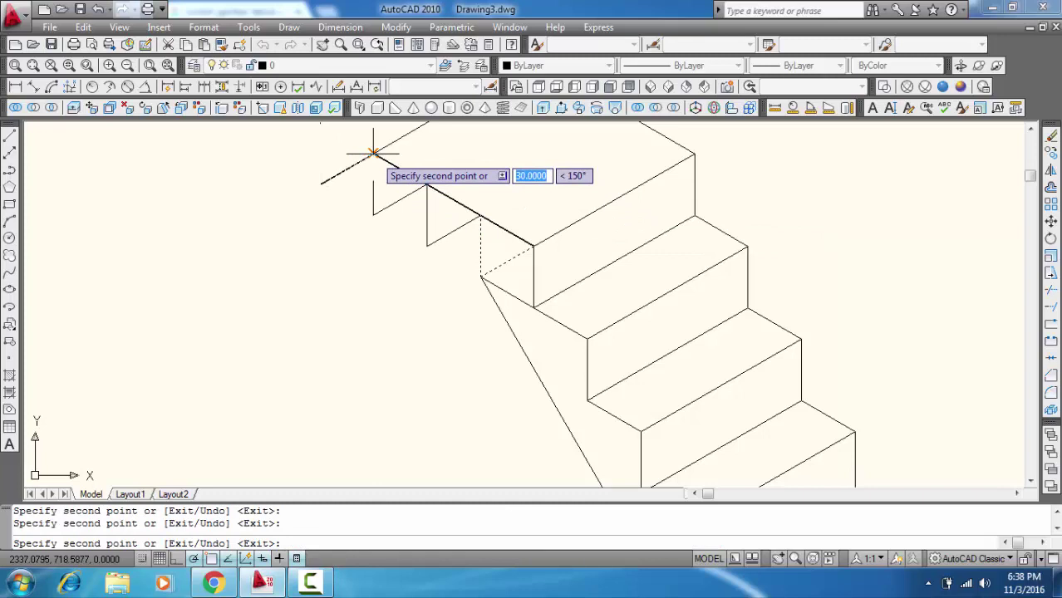
key(Escape)
scroll(390, 215, down, 2)
scroll(387, 212, down, 2)
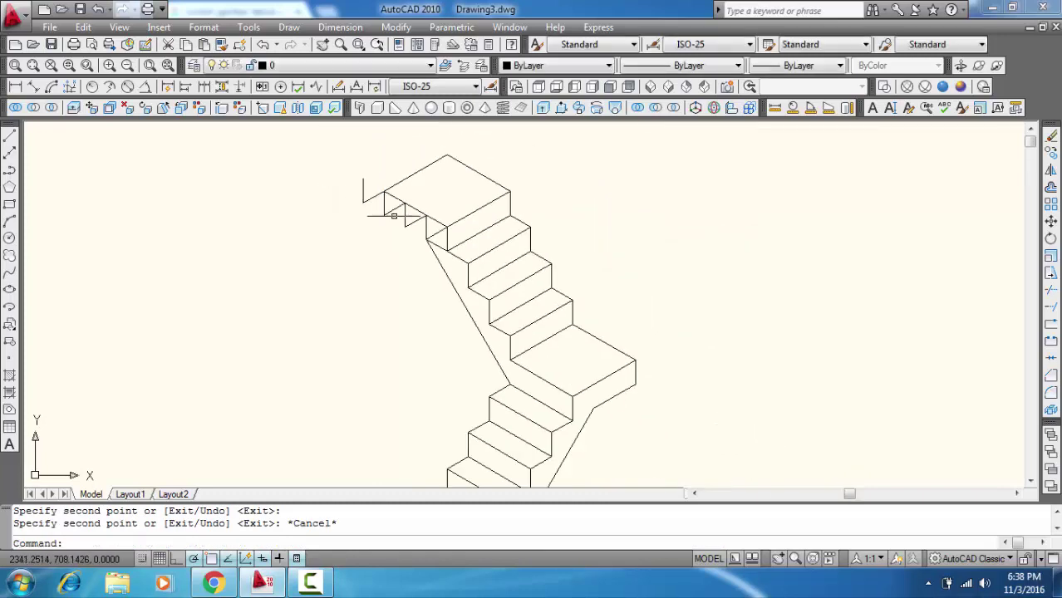
scroll(390, 204, up, 3)
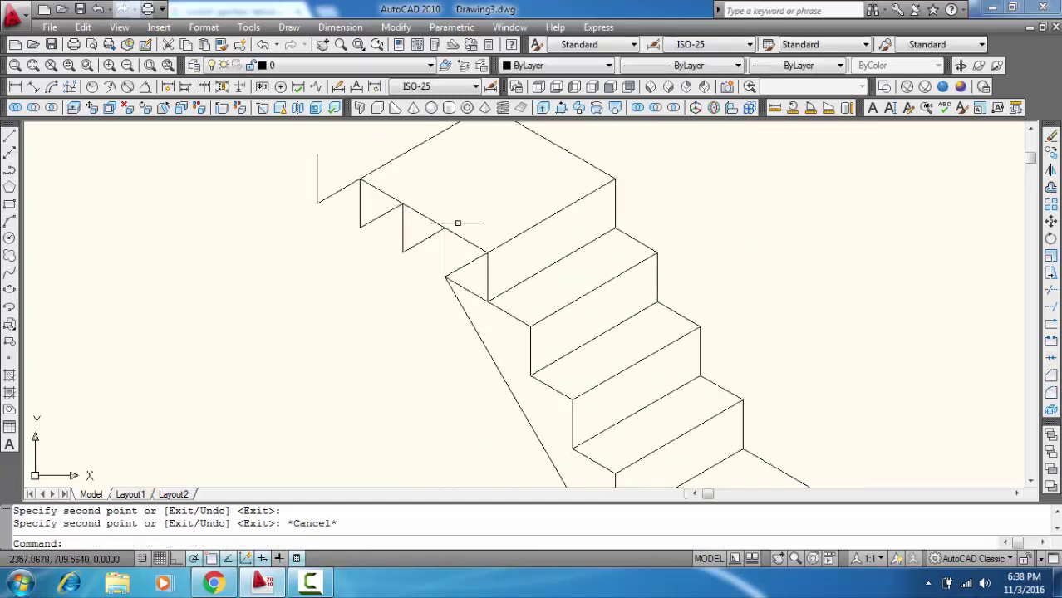
middle_drag(411, 197, 458, 227)
scroll(457, 226, down, 2)
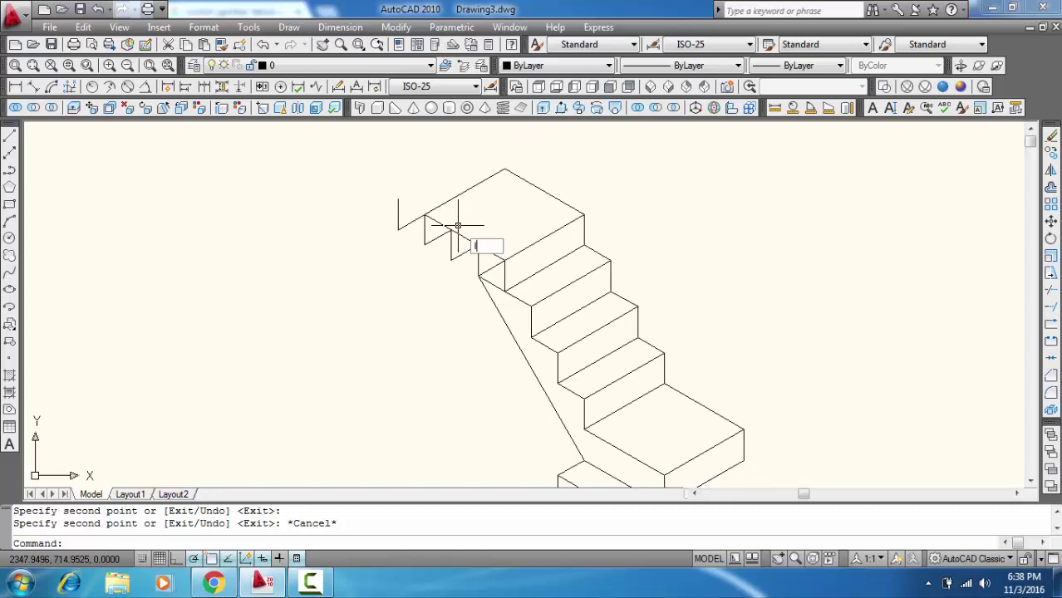
From the leftmost vertical's top, draw two 30-unit lines at 30° then 150°, forming a V.
key(Return)
click(398, 199)
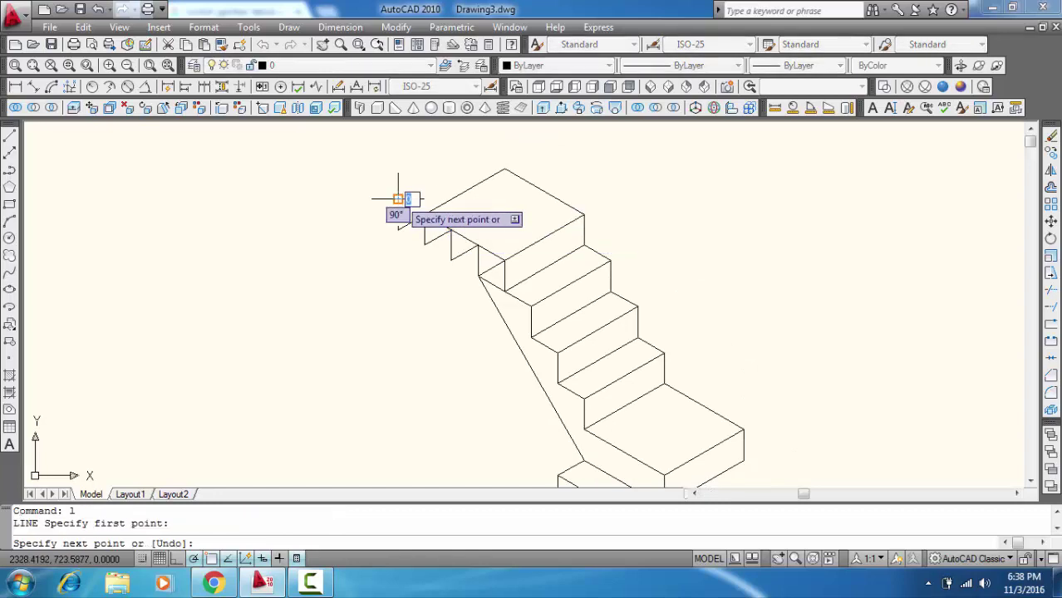
text(<30)
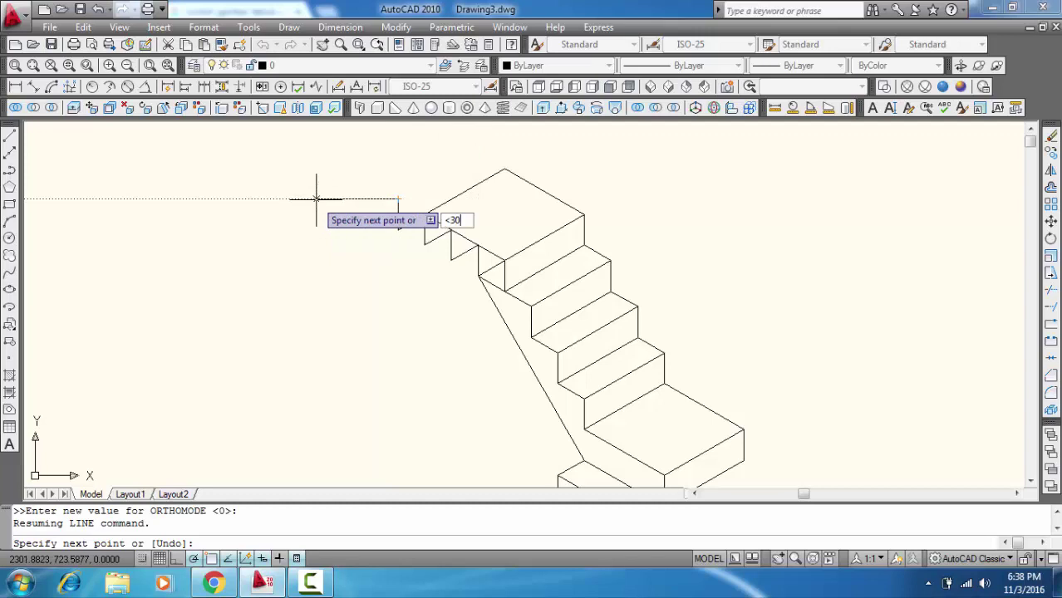
key(Return)
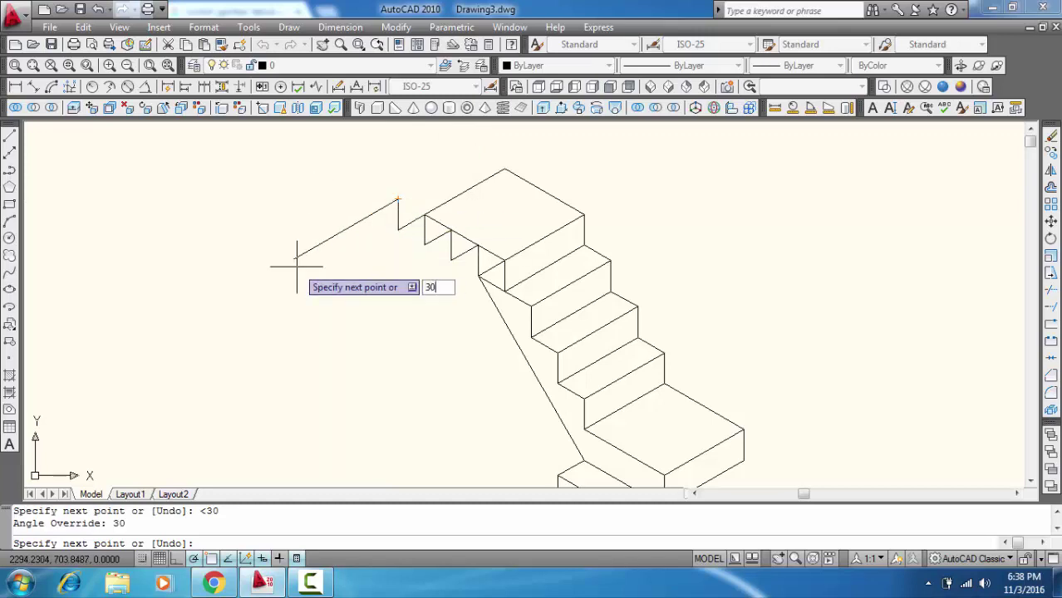
key(Return)
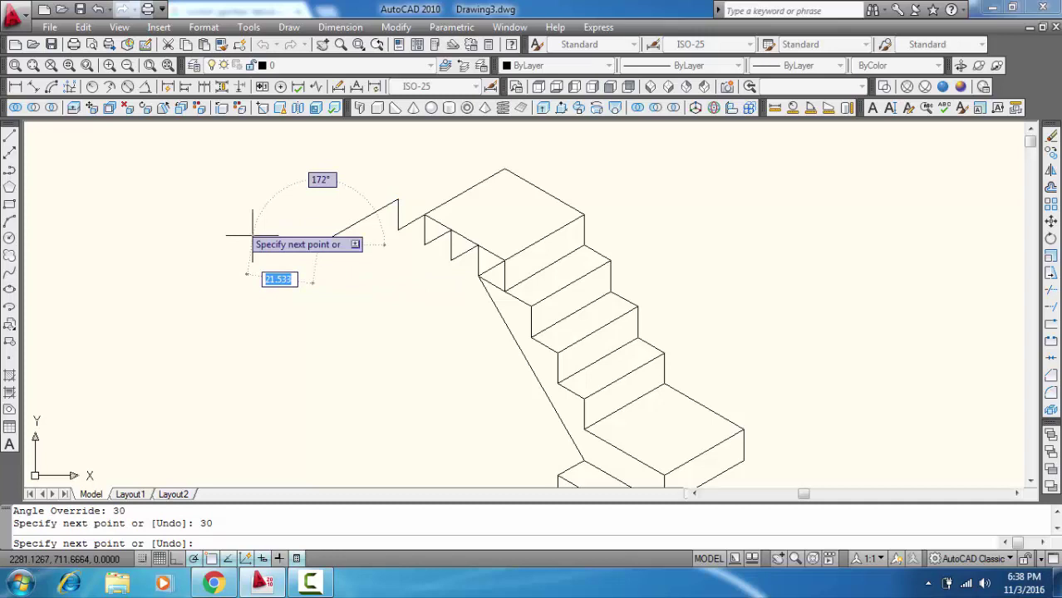
key(Return)
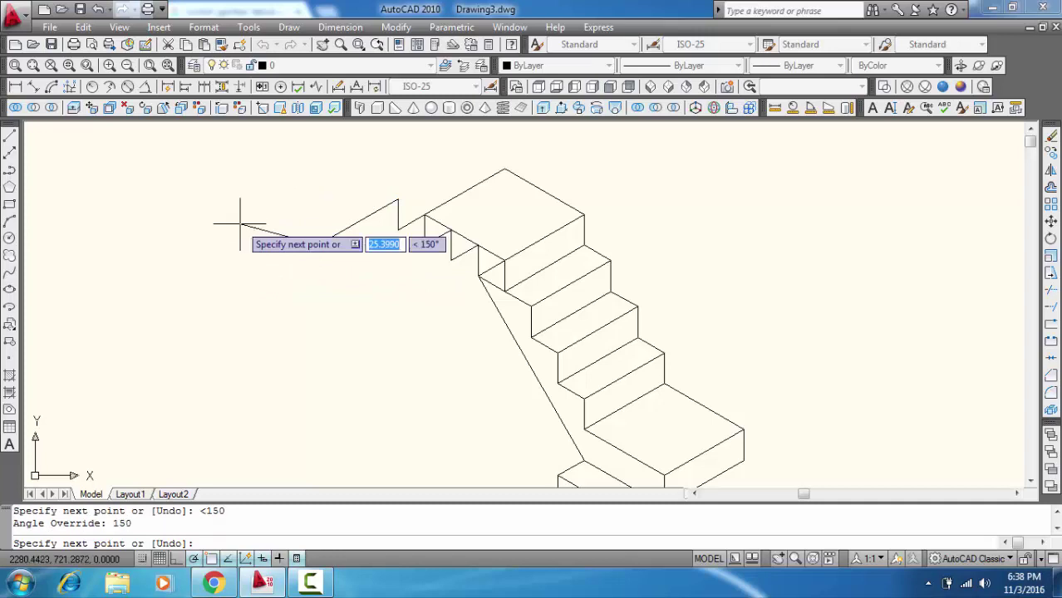
text(30)
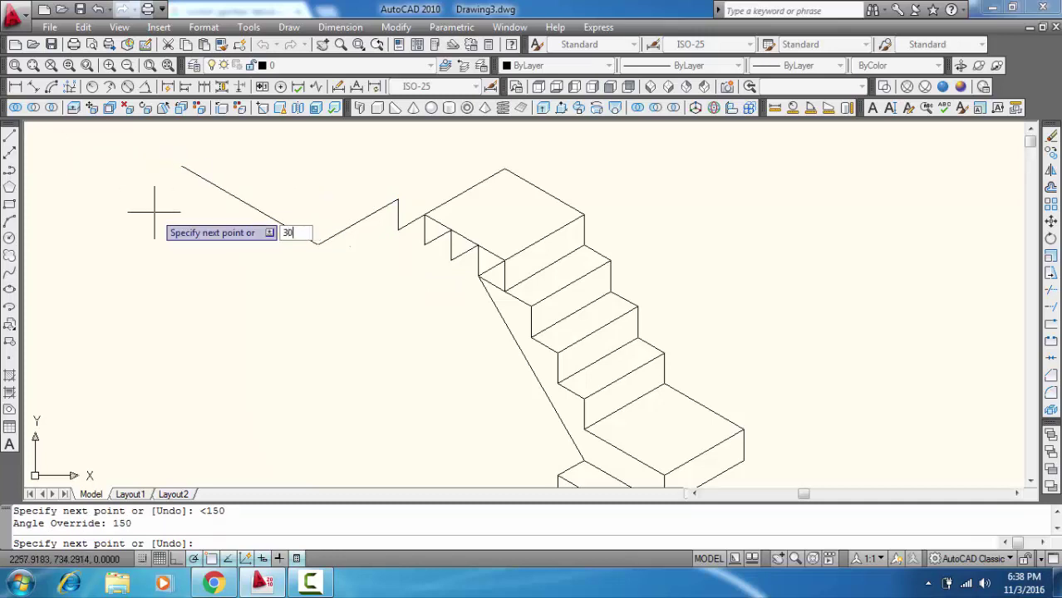
key(Return)
key(Return)
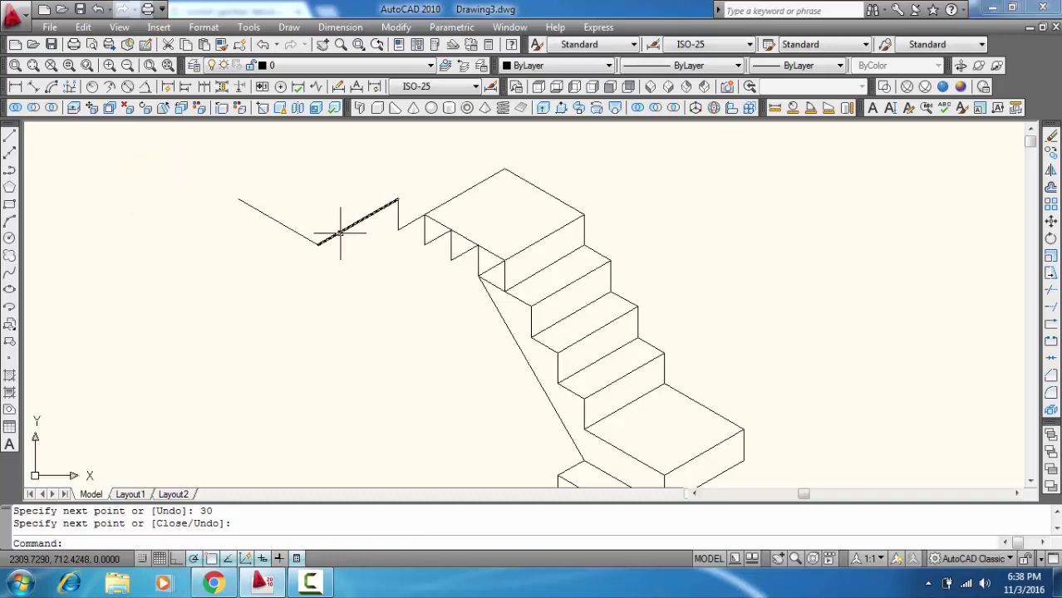
Copy the new sloped line up to the leftmost vertical's top.
click(305, 239)
right_click(305, 239)
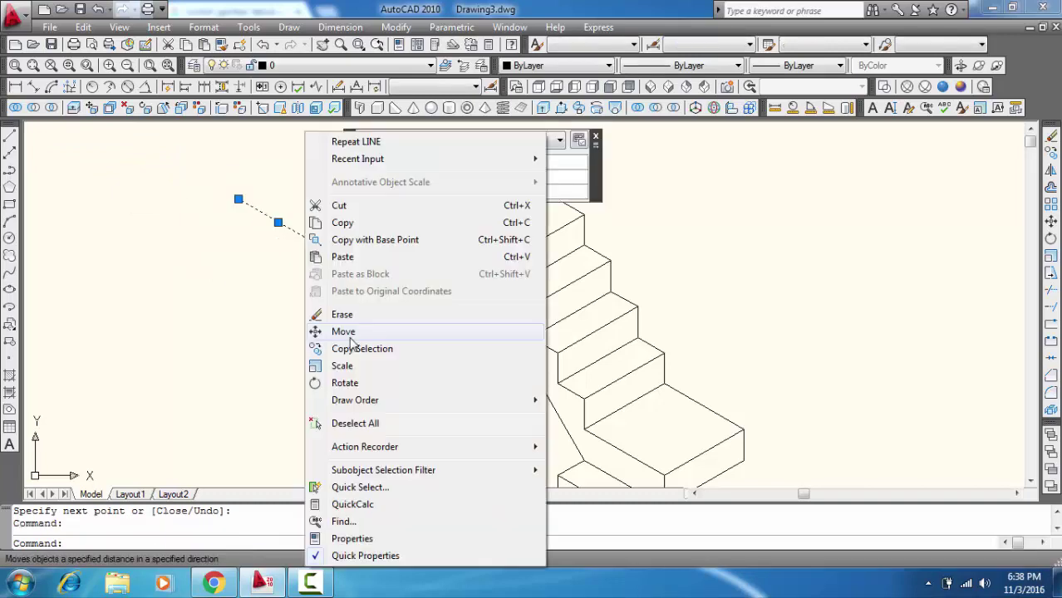
click(356, 349)
click(316, 243)
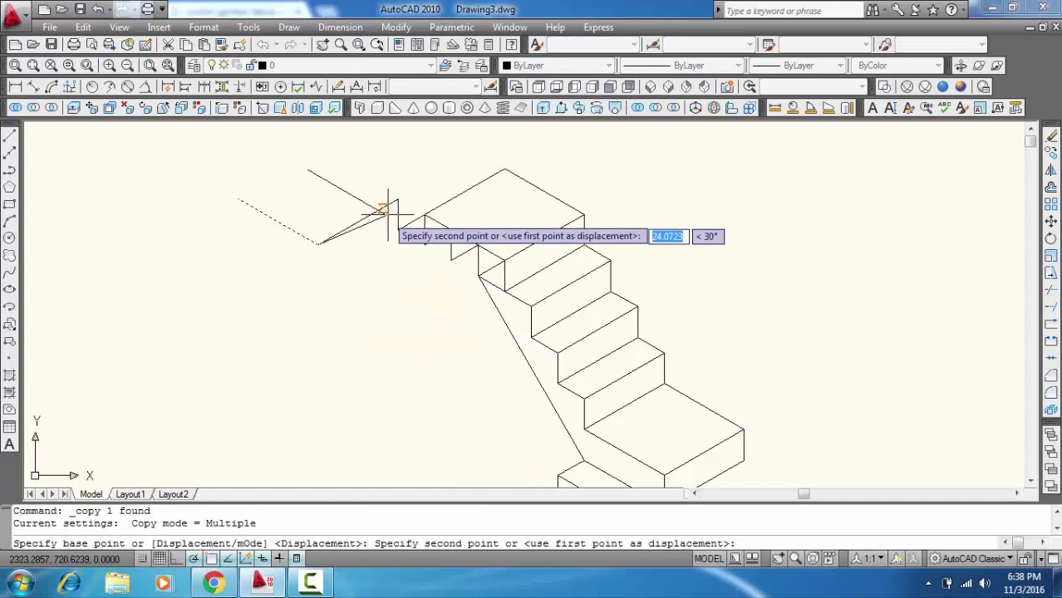
click(398, 199)
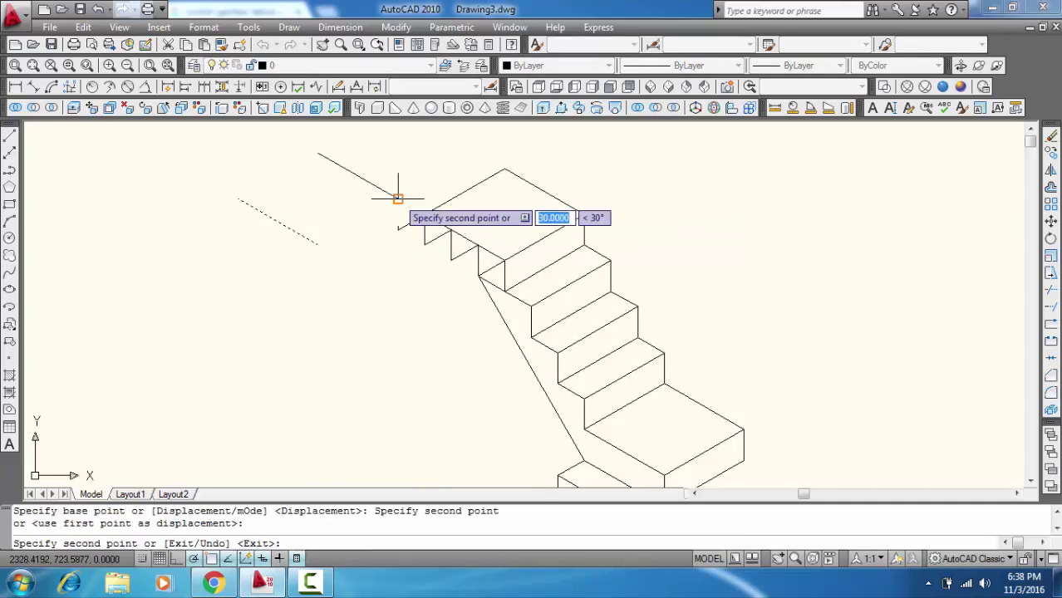
key(Return)
Copy the other landing edge across to close the extra upper landing's top face.
key(Return)
click(388, 206)
key(Return)
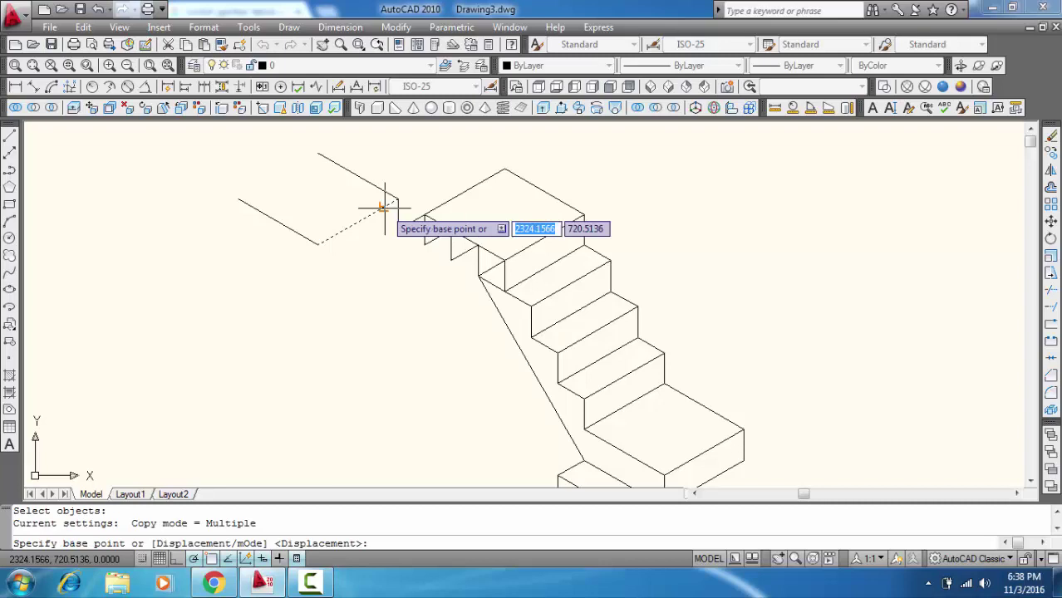
click(320, 243)
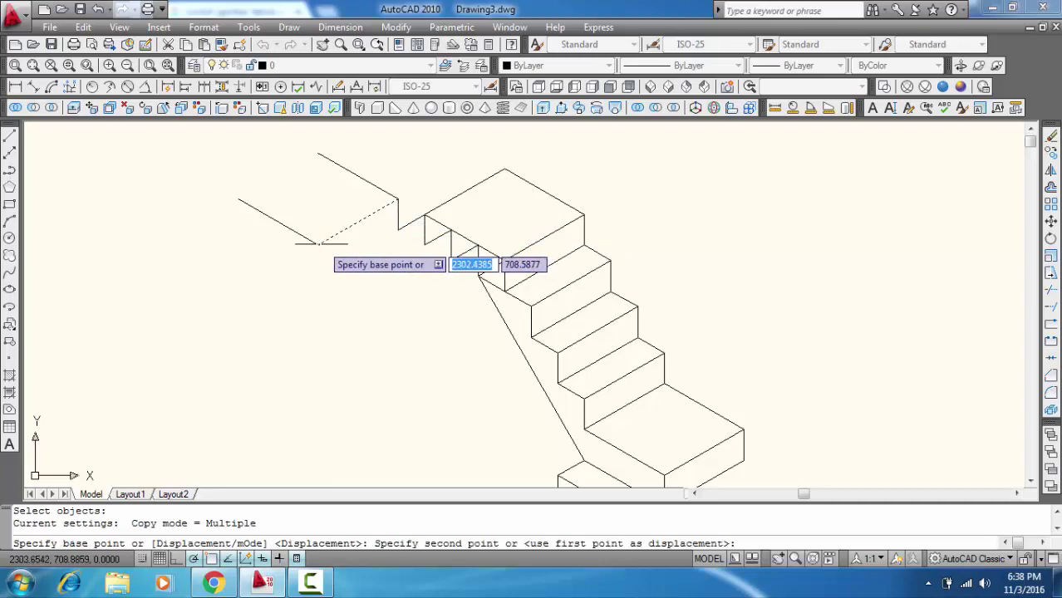
click(238, 200)
key(Return)
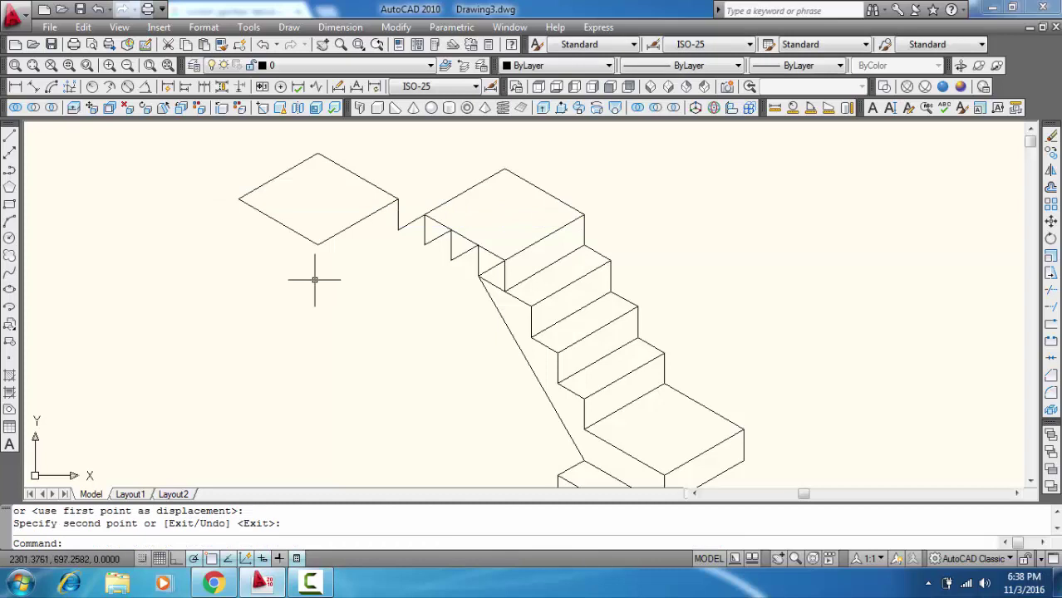
text(l)
key(Return)
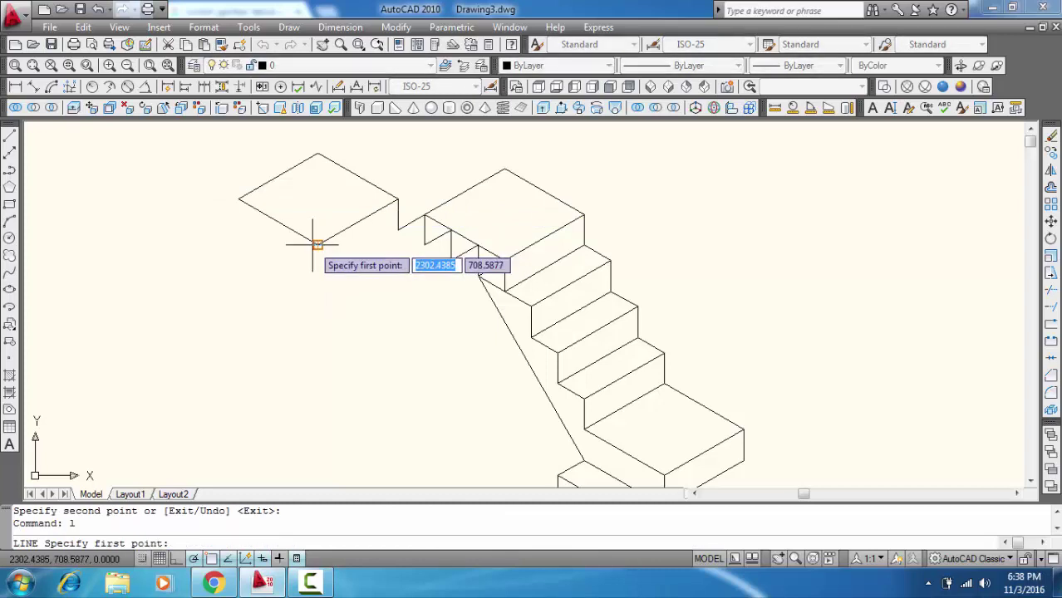
Draw the upper landing's 10-unit front edge down from its front corner.
click(317, 244)
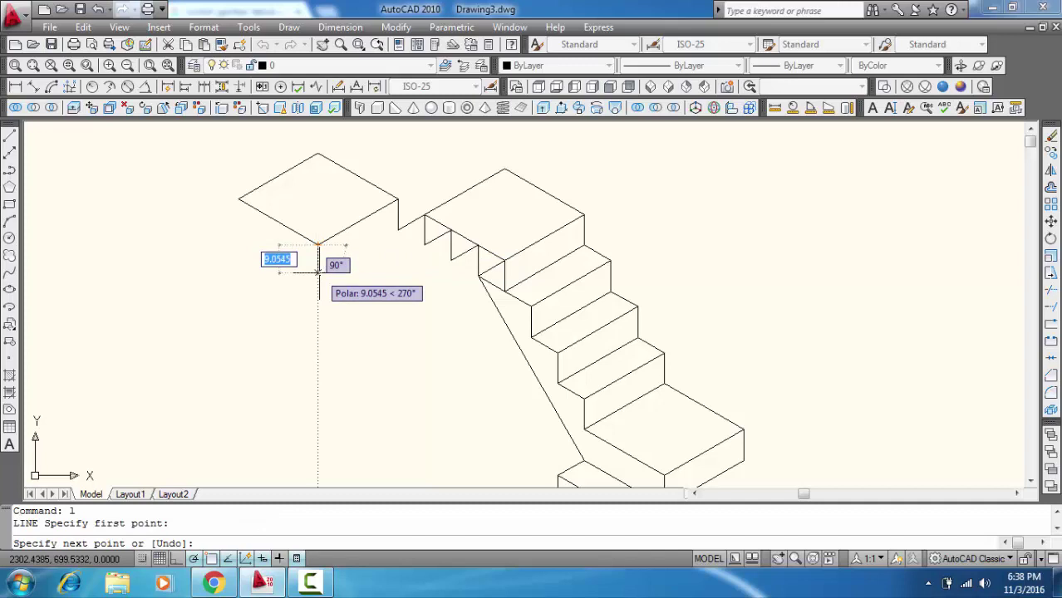
key(Return)
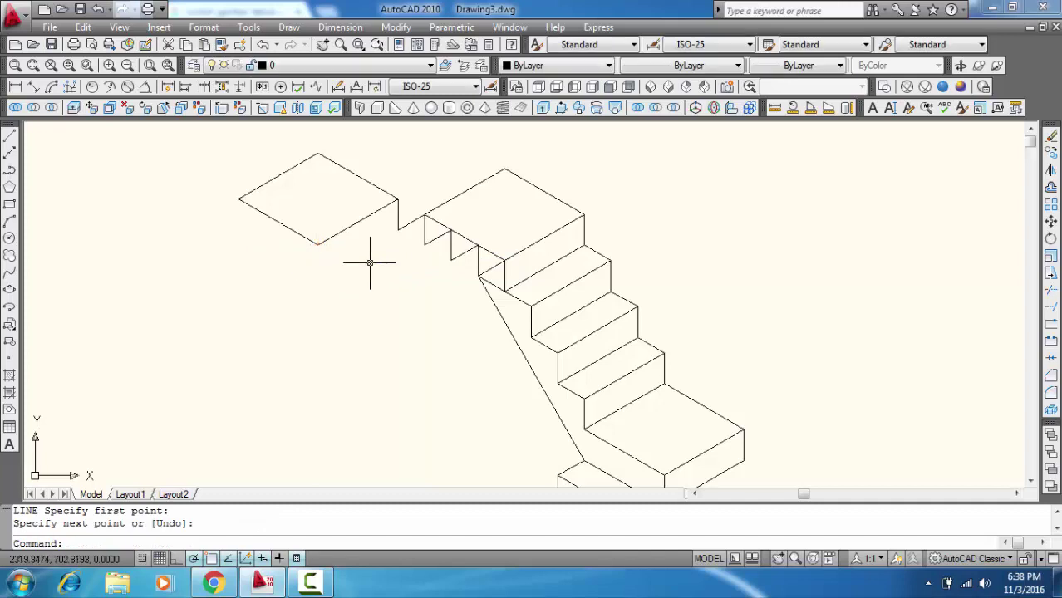
key(Return)
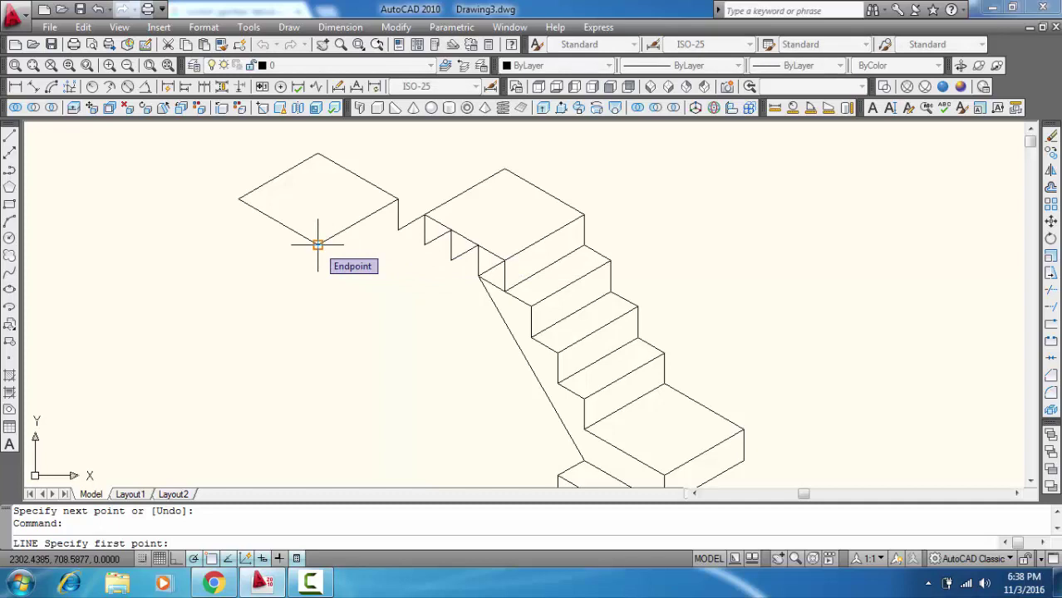
click(316, 244)
text(10)
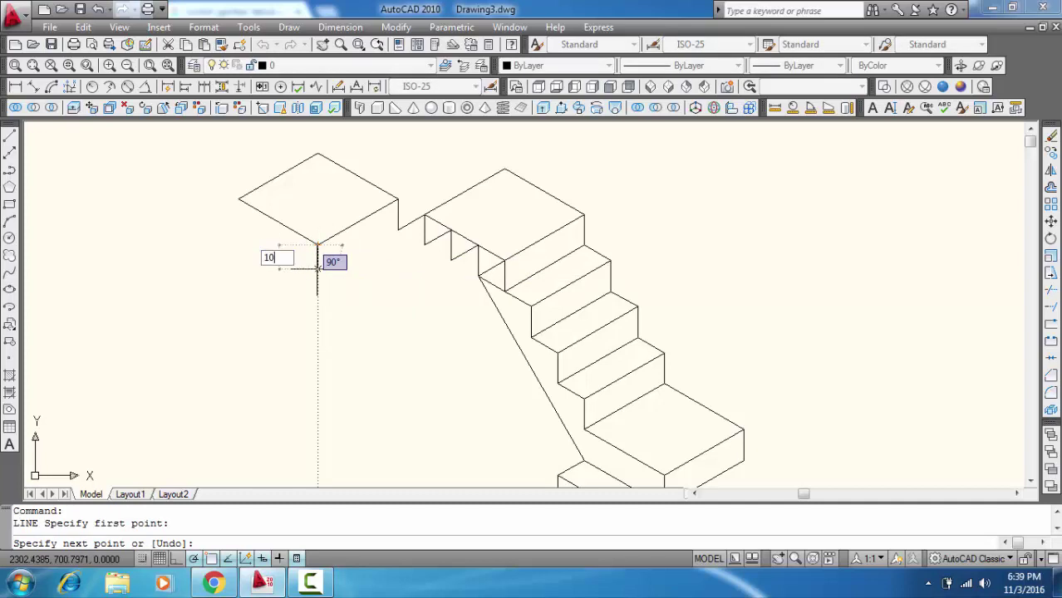
key(Return)
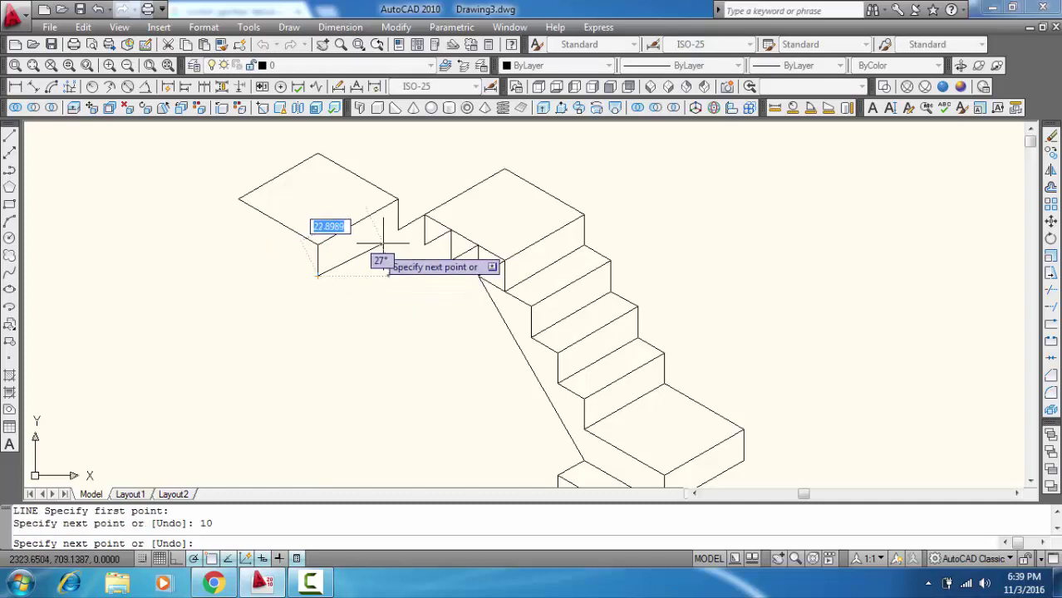
Draw the 20-unit underside at 30° to the stair soffit, then erase the stray short line.
text(30)
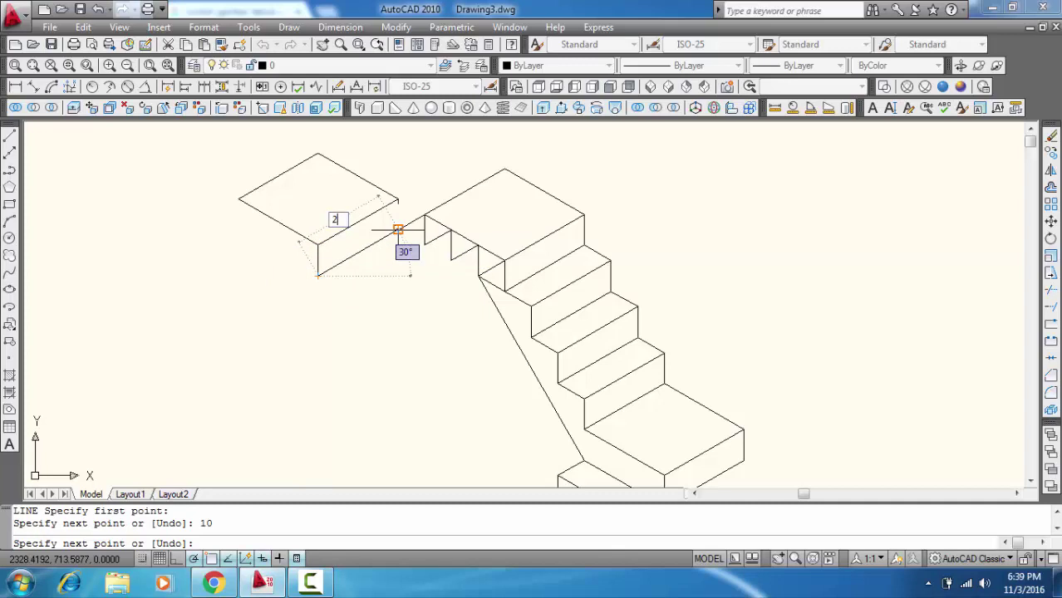
text(0)
key(Return)
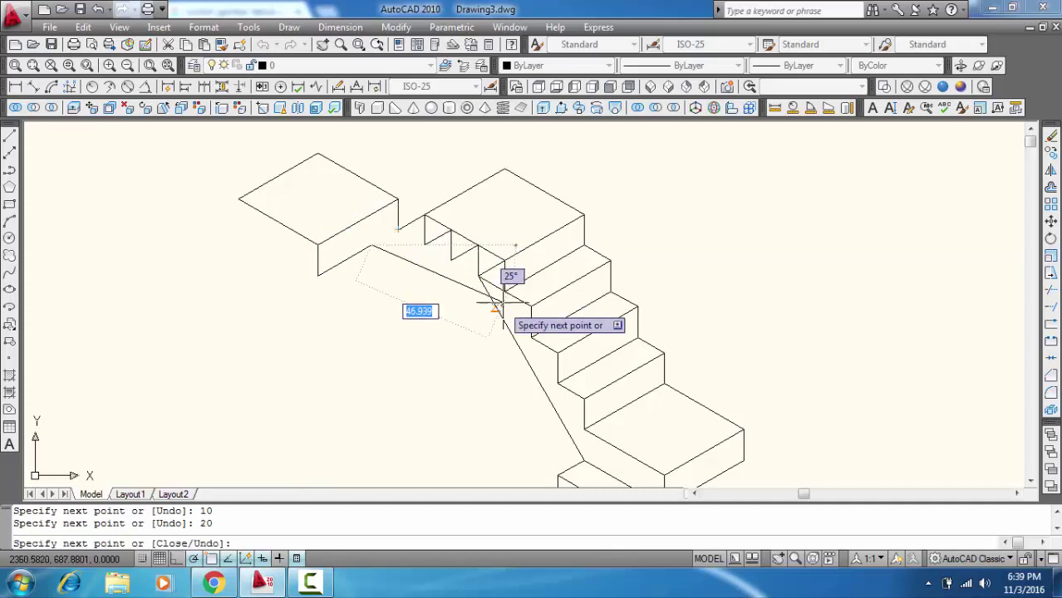
click(504, 291)
key(Return)
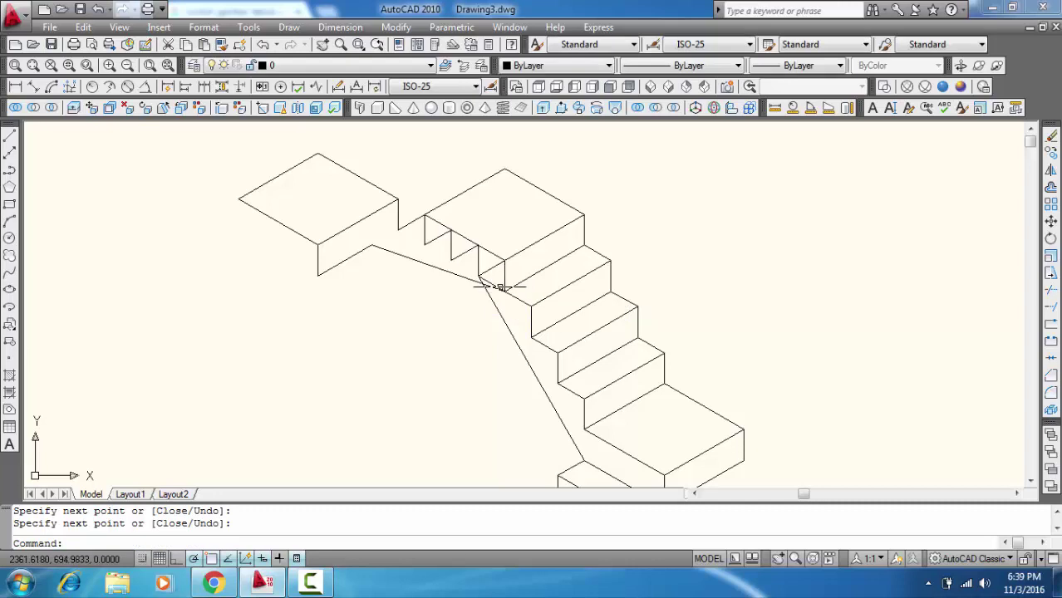
click(494, 284)
key(Delete)
Trim the underside overshoot past the soffit, using all objects as cutting edges.
scroll(496, 285, up, 1)
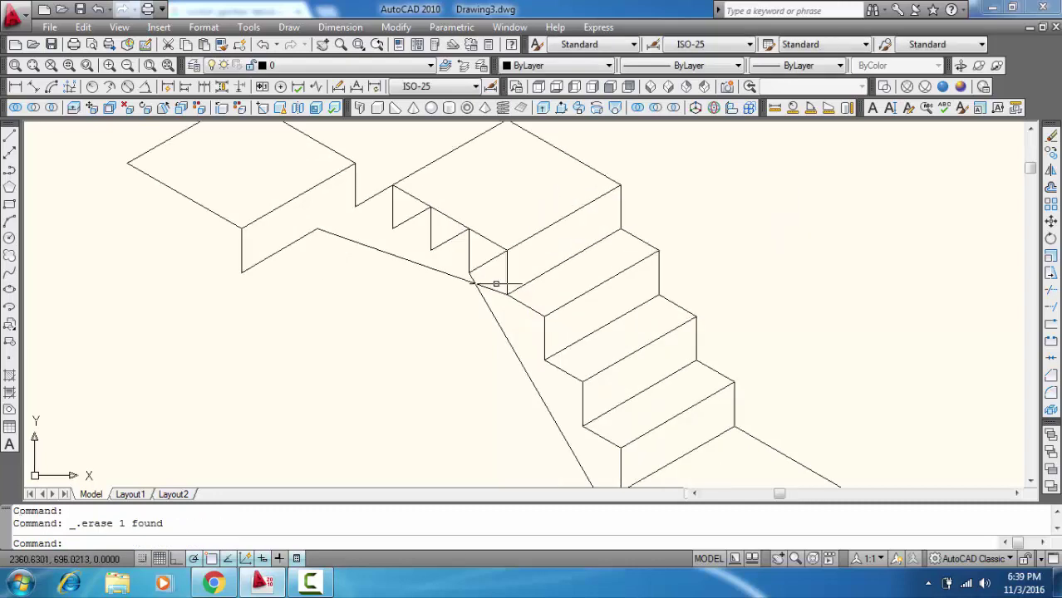
scroll(496, 284, up, 1)
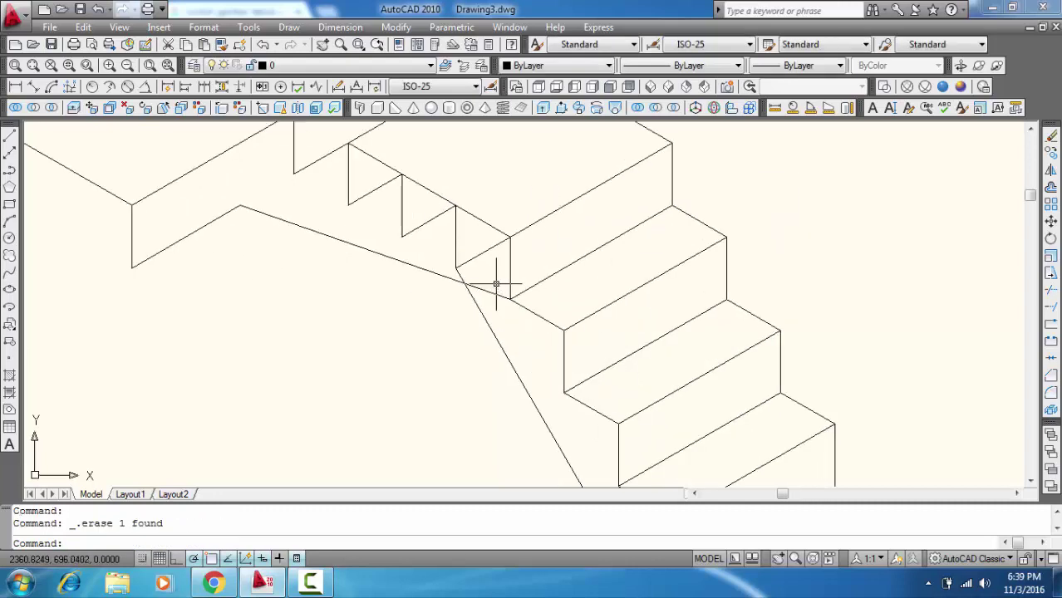
text(tr)
key(Return)
key(Return)
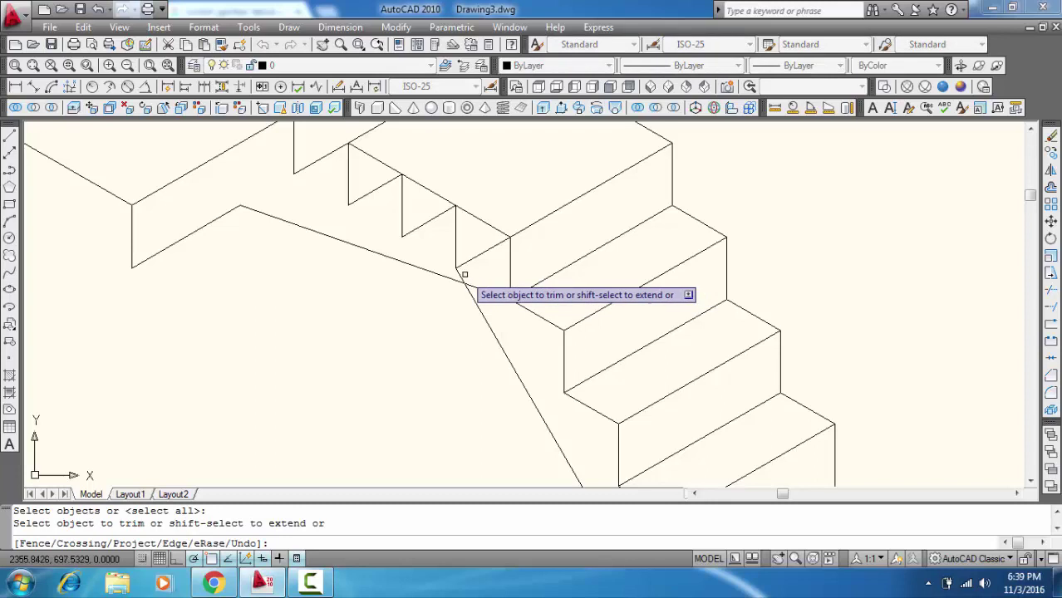
scroll(459, 274, down, 4)
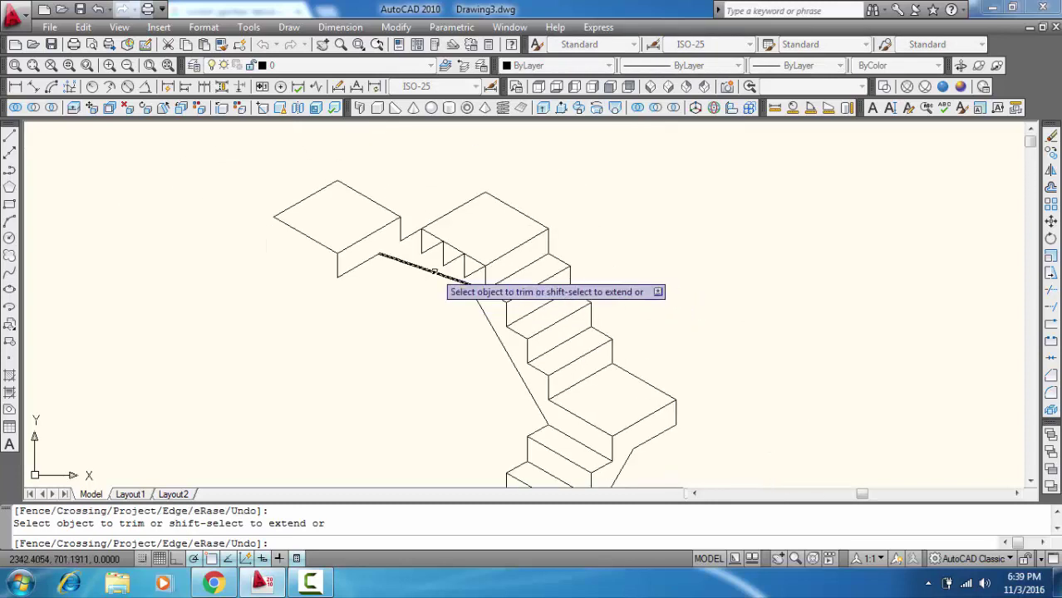
key(Return)
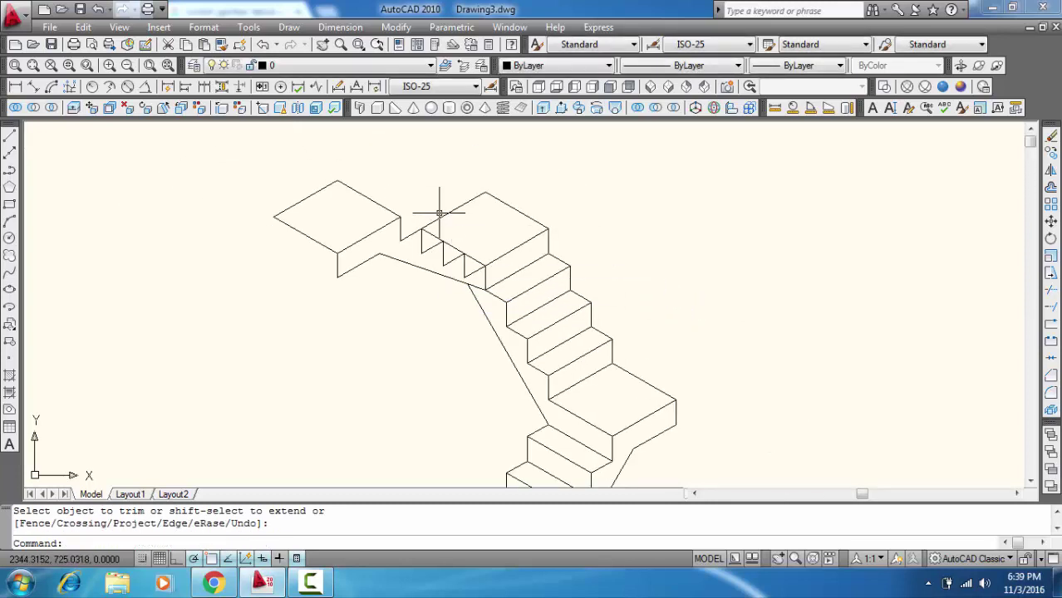
text(l)
Draw a short line joining the upper landing edge to the top step.
key(Return)
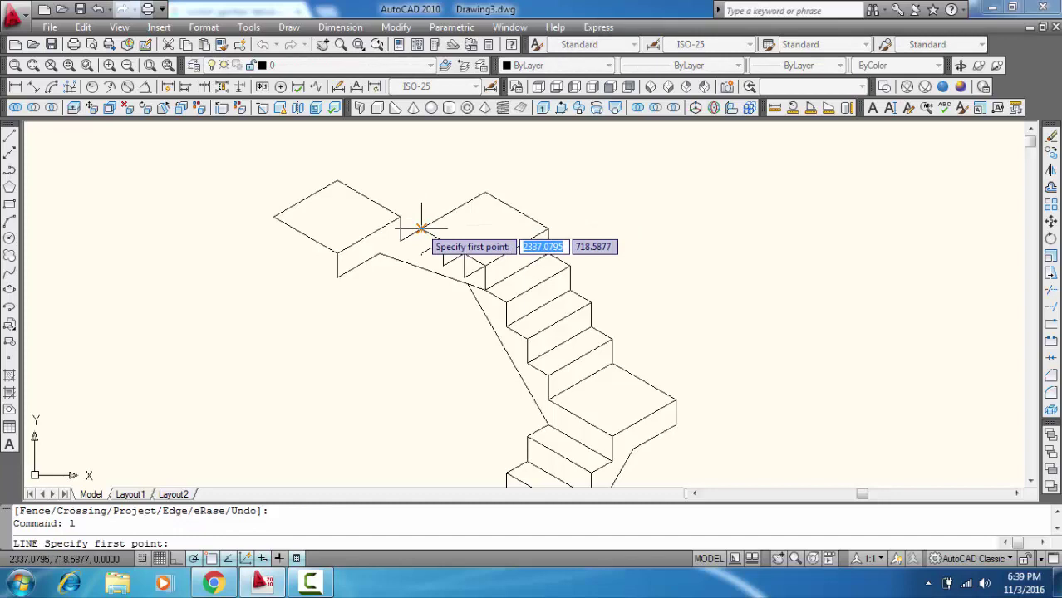
click(401, 239)
click(402, 219)
key(Return)
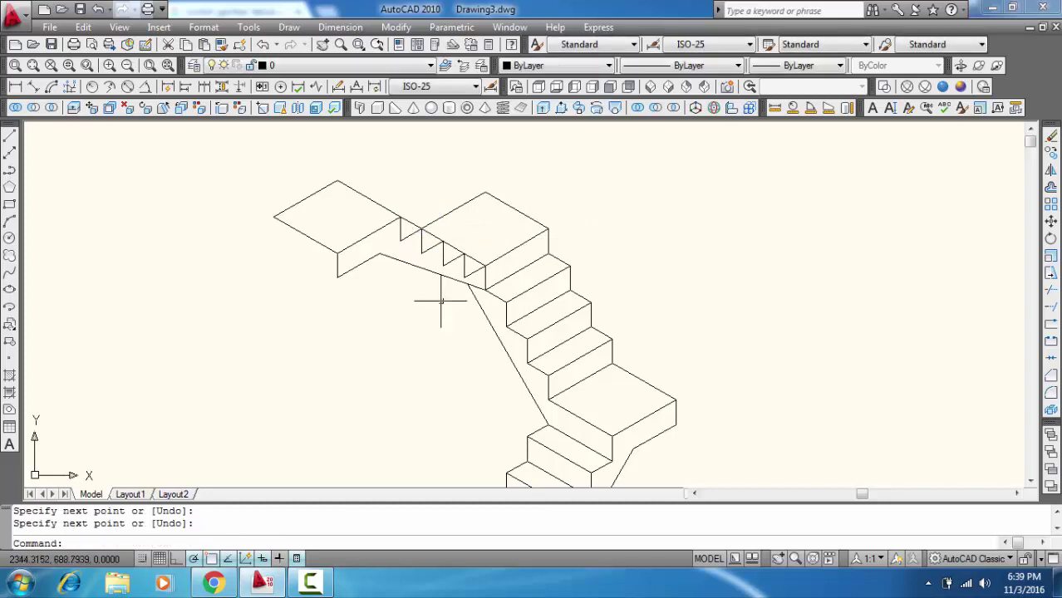
Copy the landing's left top edge downward to form its bottom edge.
click(303, 237)
right_click(304, 237)
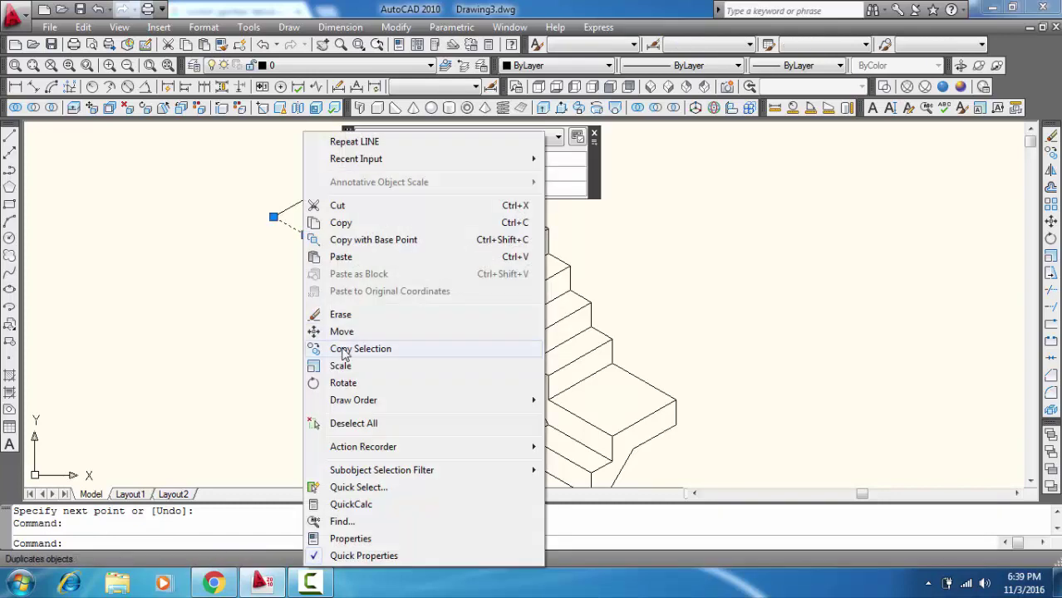
click(357, 347)
click(337, 254)
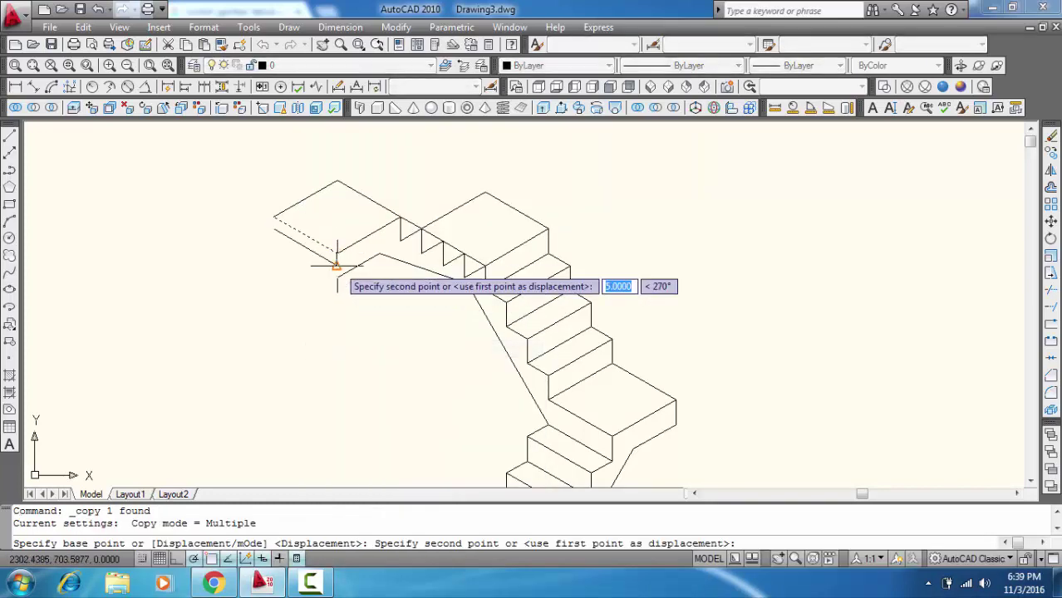
click(336, 277)
key(Return)
Copy the vertical front edge to the landing's left corner and reframe the whole staircase.
key(Return)
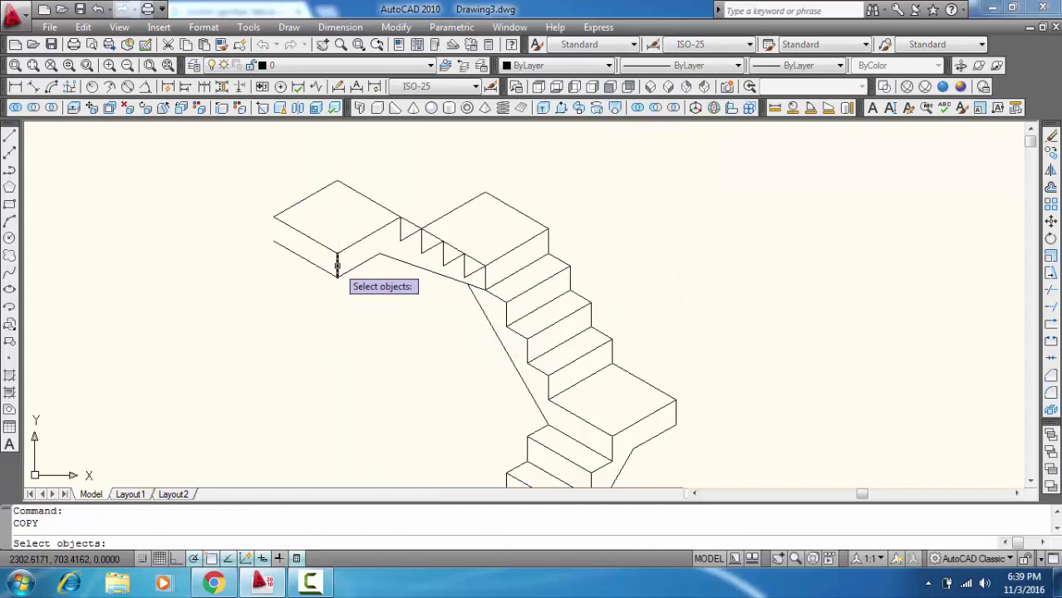
click(338, 266)
key(Return)
click(338, 254)
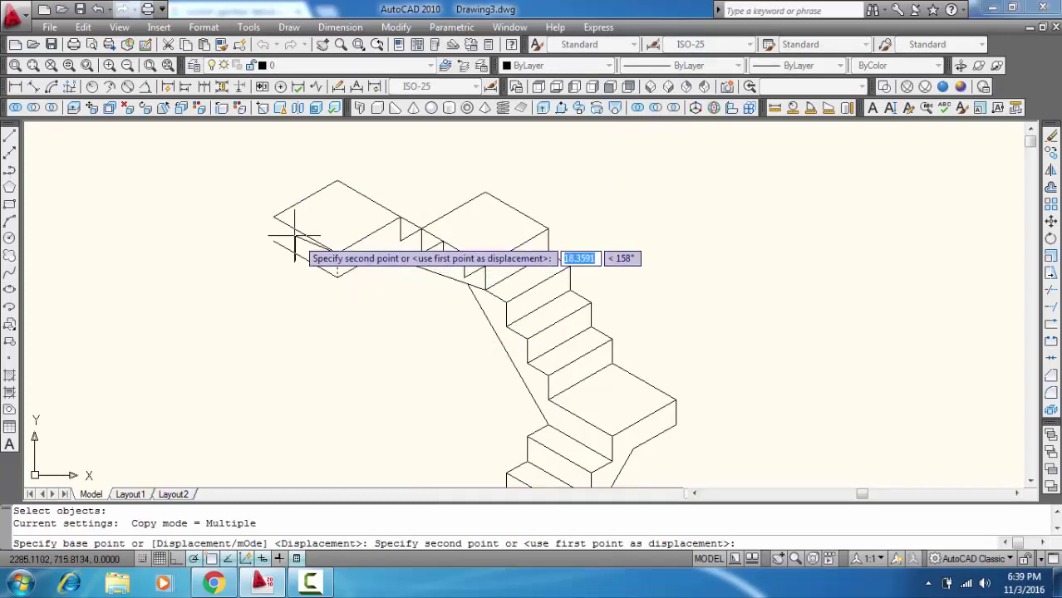
click(274, 216)
key(Return)
scroll(374, 275, down, 2)
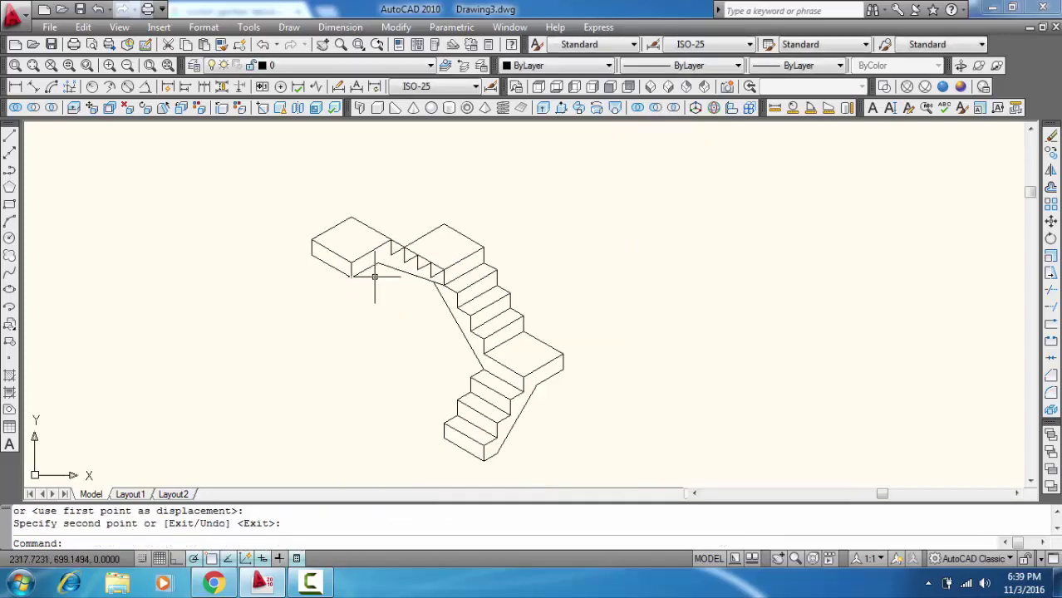
middle_drag(418, 294, 249, 257)
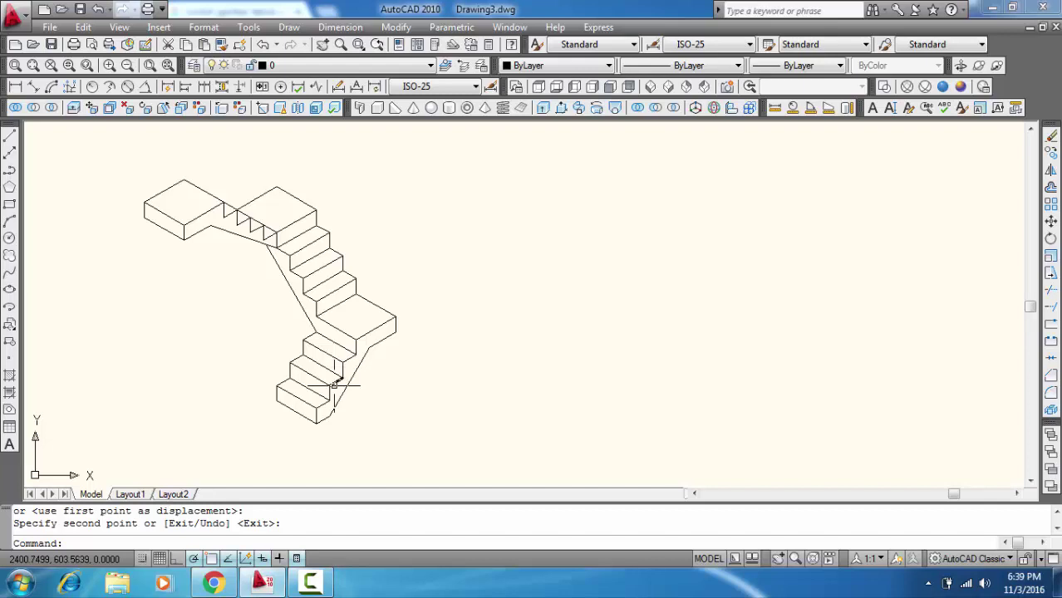